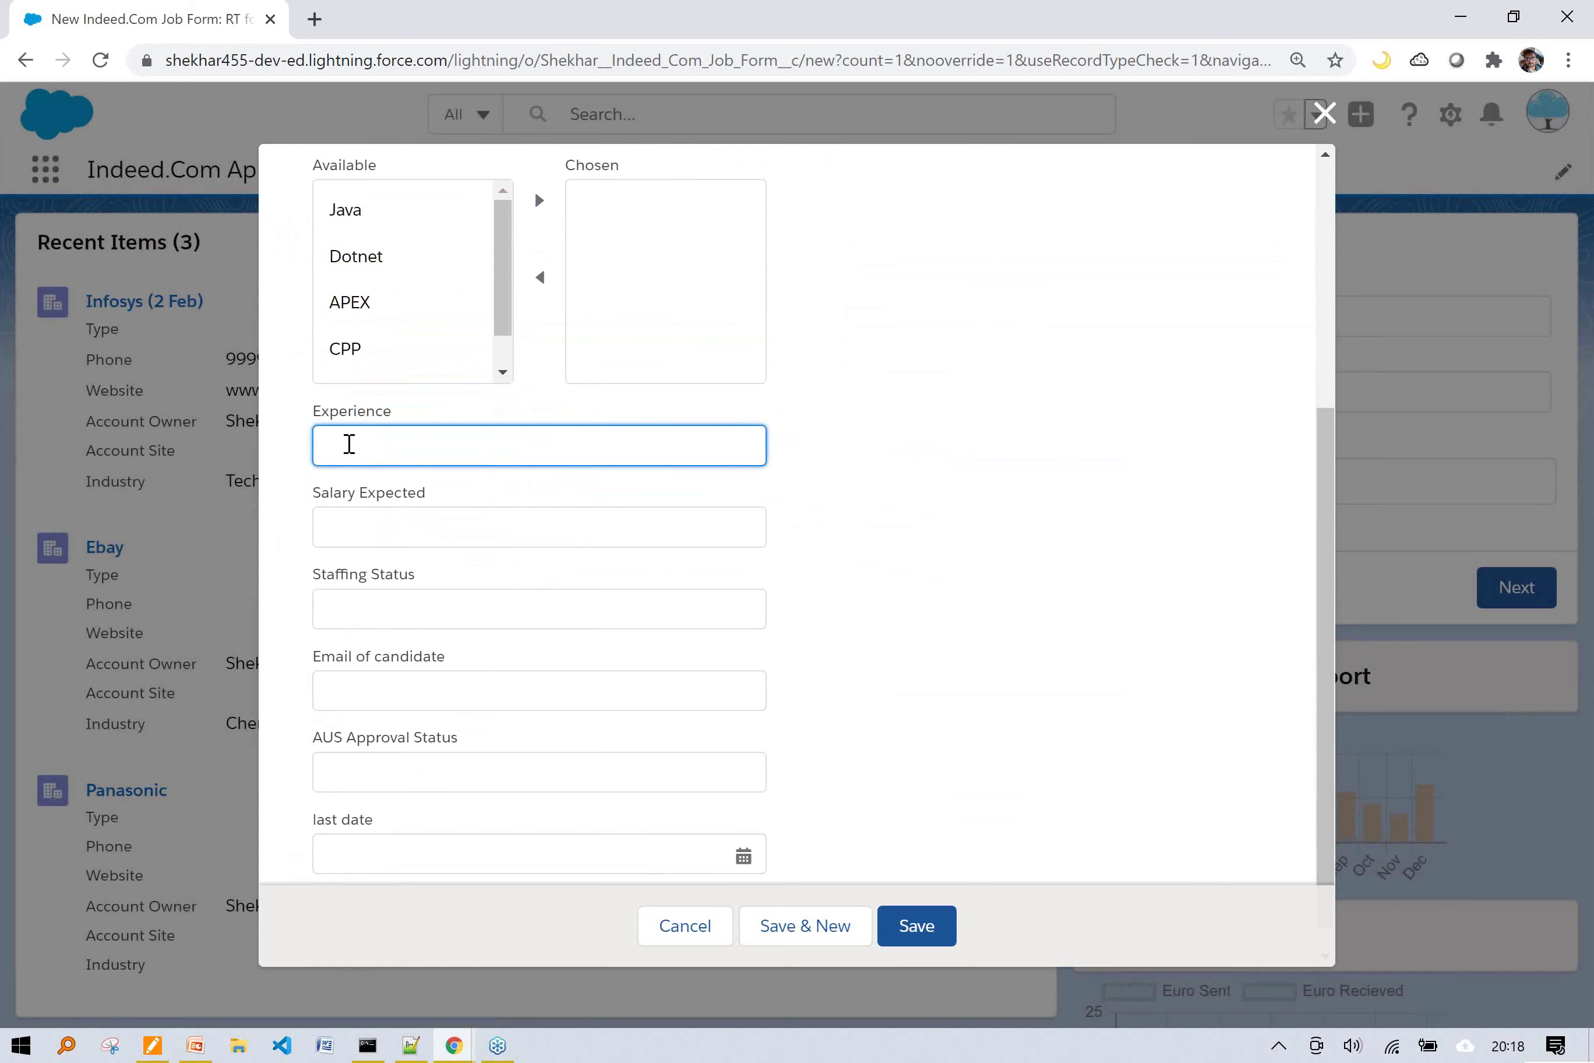
Enter 12 as the candidate's Experience in the new Indeed.Com Job Form record.
text(12)
key(ctrl+2)
mouse_move(755, 168)
mouse_down()
mouse_move(887, 299)
mouse_move(828, 508)
mouse_up()
mouse_move(995, 240)
mouse_down()
mouse_move(1029, 262)
mouse_move(1139, 221)
mouse_move(1185, 143)
mouse_move(1253, 164)
mouse_move(1313, 152)
mouse_move(1327, 226)
mouse_move(1412, 259)
mouse_up()
mouse_move(1125, 534)
mouse_down()
mouse_move(1122, 438)
mouse_move(1142, 449)
mouse_up()
mouse_move(1183, 439)
mouse_down()
mouse_move(1207, 470)
mouse_move(1218, 405)
mouse_move(1327, 609)
mouse_up()
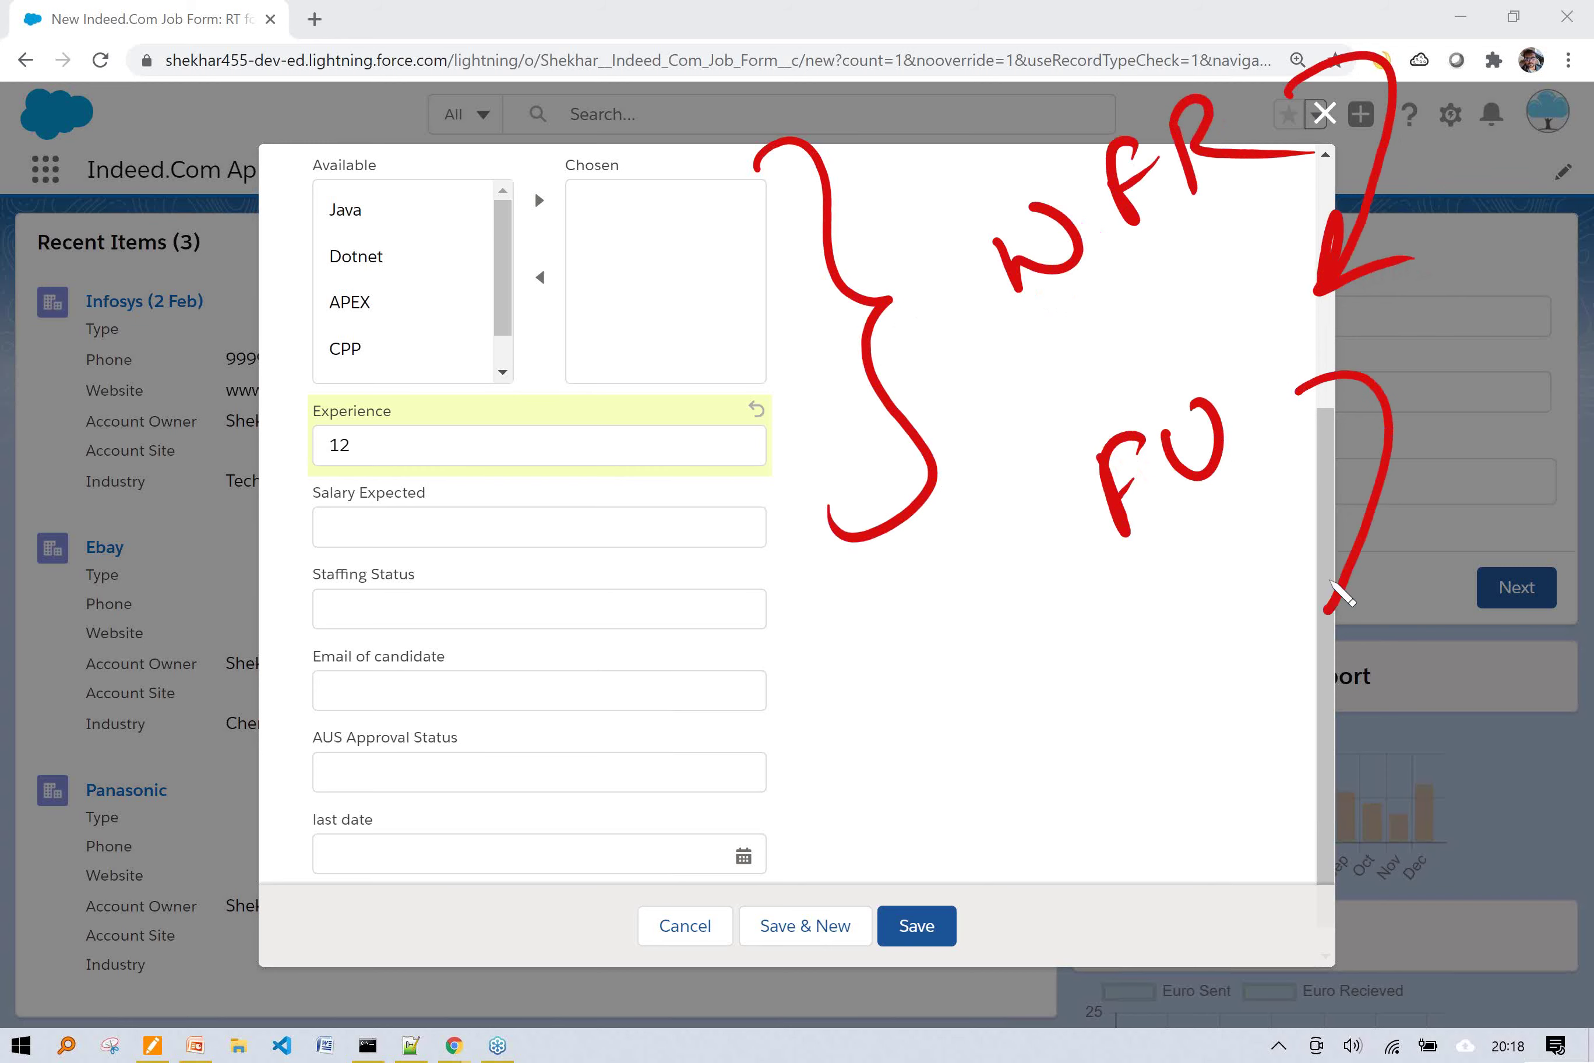
drag(1330, 545, 1402, 576)
drag(1168, 730, 1241, 757)
drag(1243, 674, 1193, 775)
mouse_move(1310, 727)
mouse_down()
mouse_move(1331, 685)
mouse_move(1399, 659)
mouse_move(1443, 682)
mouse_move(1520, 621)
mouse_up()
drag(1274, 818, 1509, 662)
drag(1272, 860, 1526, 696)
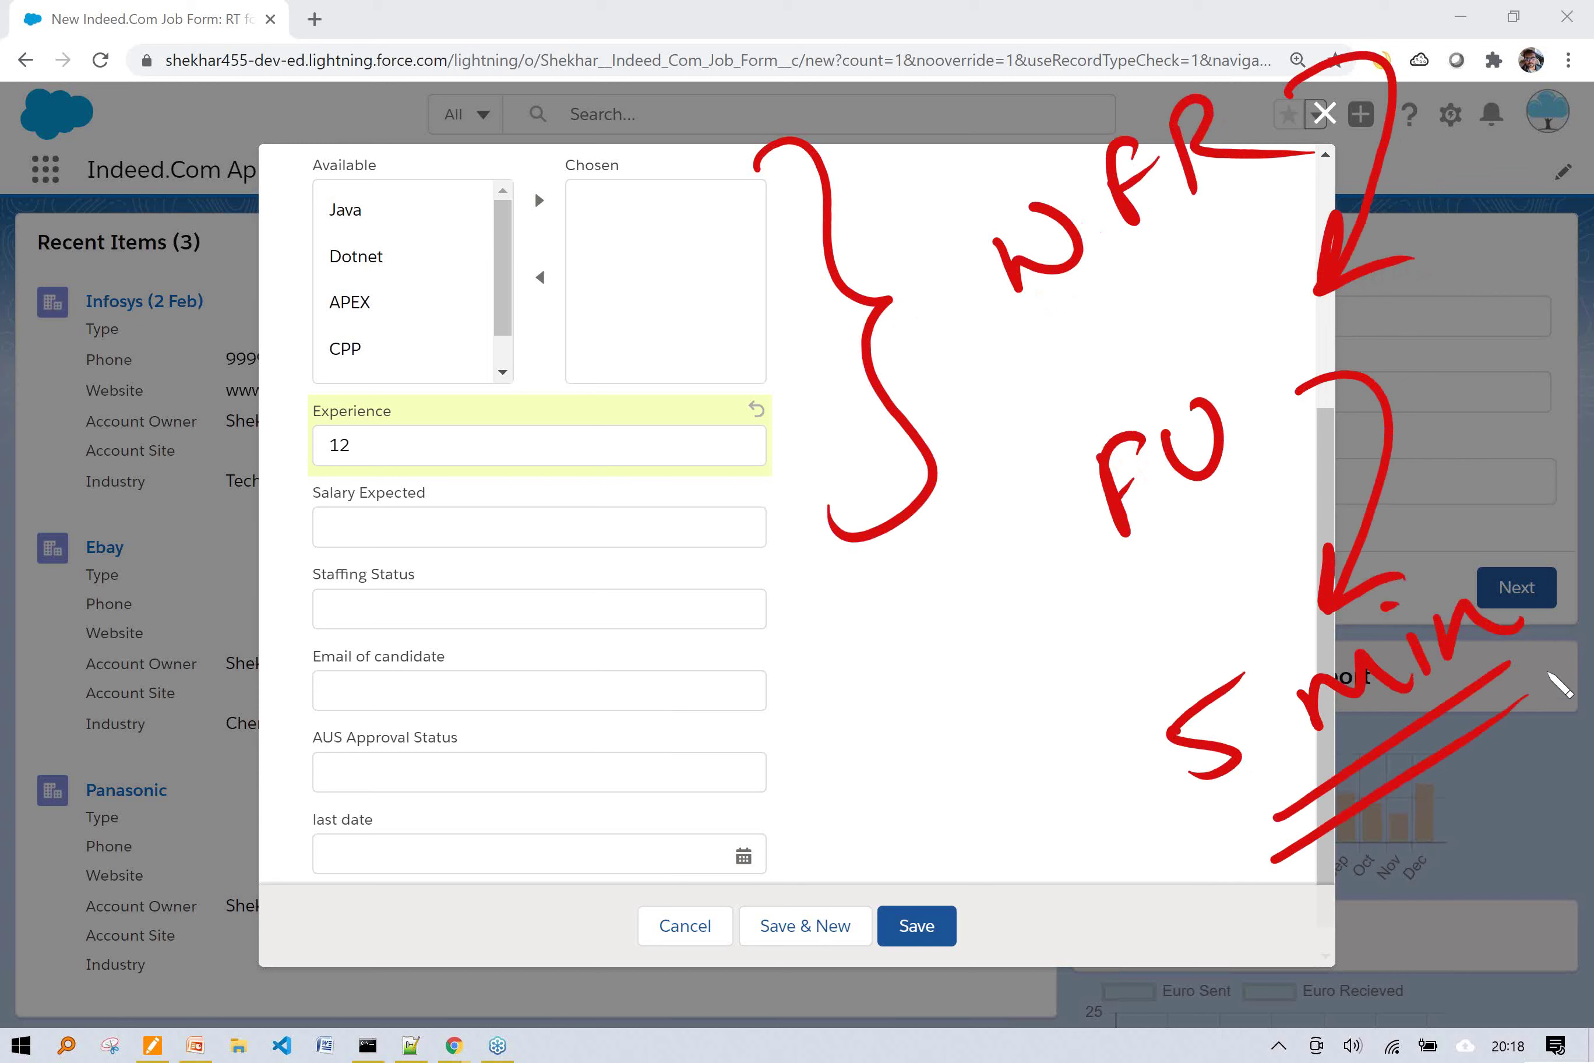
mouse_move(751, 572)
mouse_down()
mouse_move(473, 726)
mouse_move(523, 536)
mouse_up()
mouse_move(1039, 586)
mouse_down()
mouse_move(1026, 606)
mouse_move(602, 625)
mouse_move(662, 624)
mouse_up()
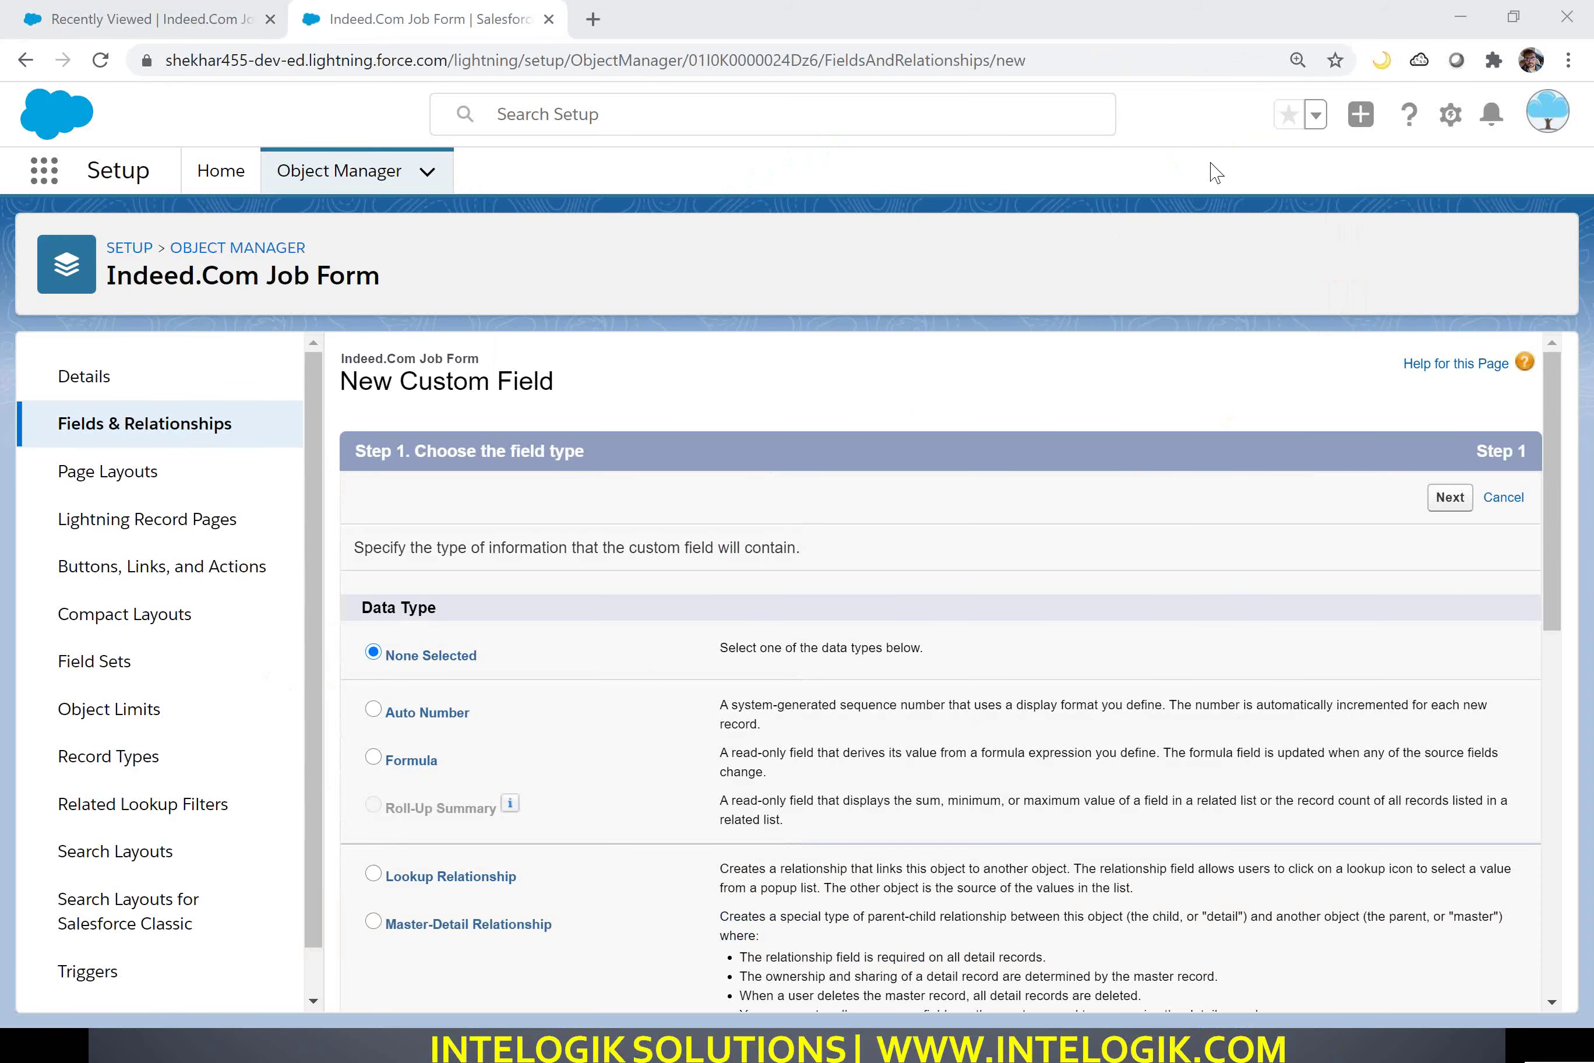
Choose Formula as the data type of the new custom field and proceed to the output type.
scroll(903, 567, down, 5)
scroll(488, 569, up, 3)
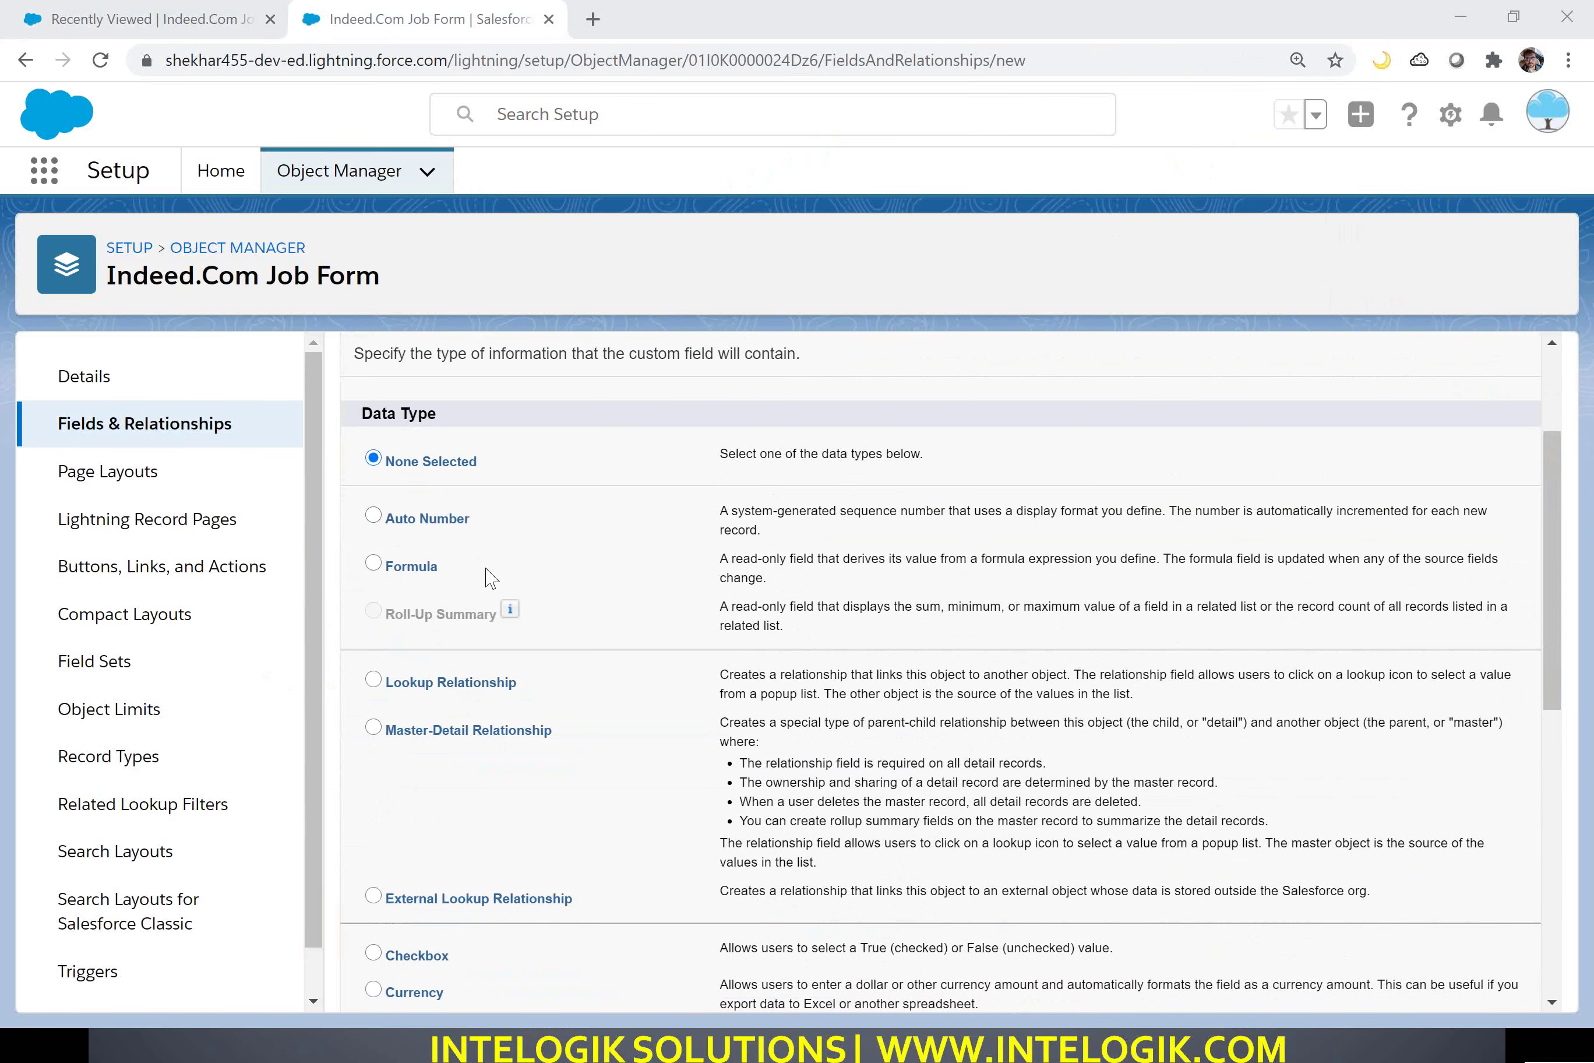
double_click(391, 566)
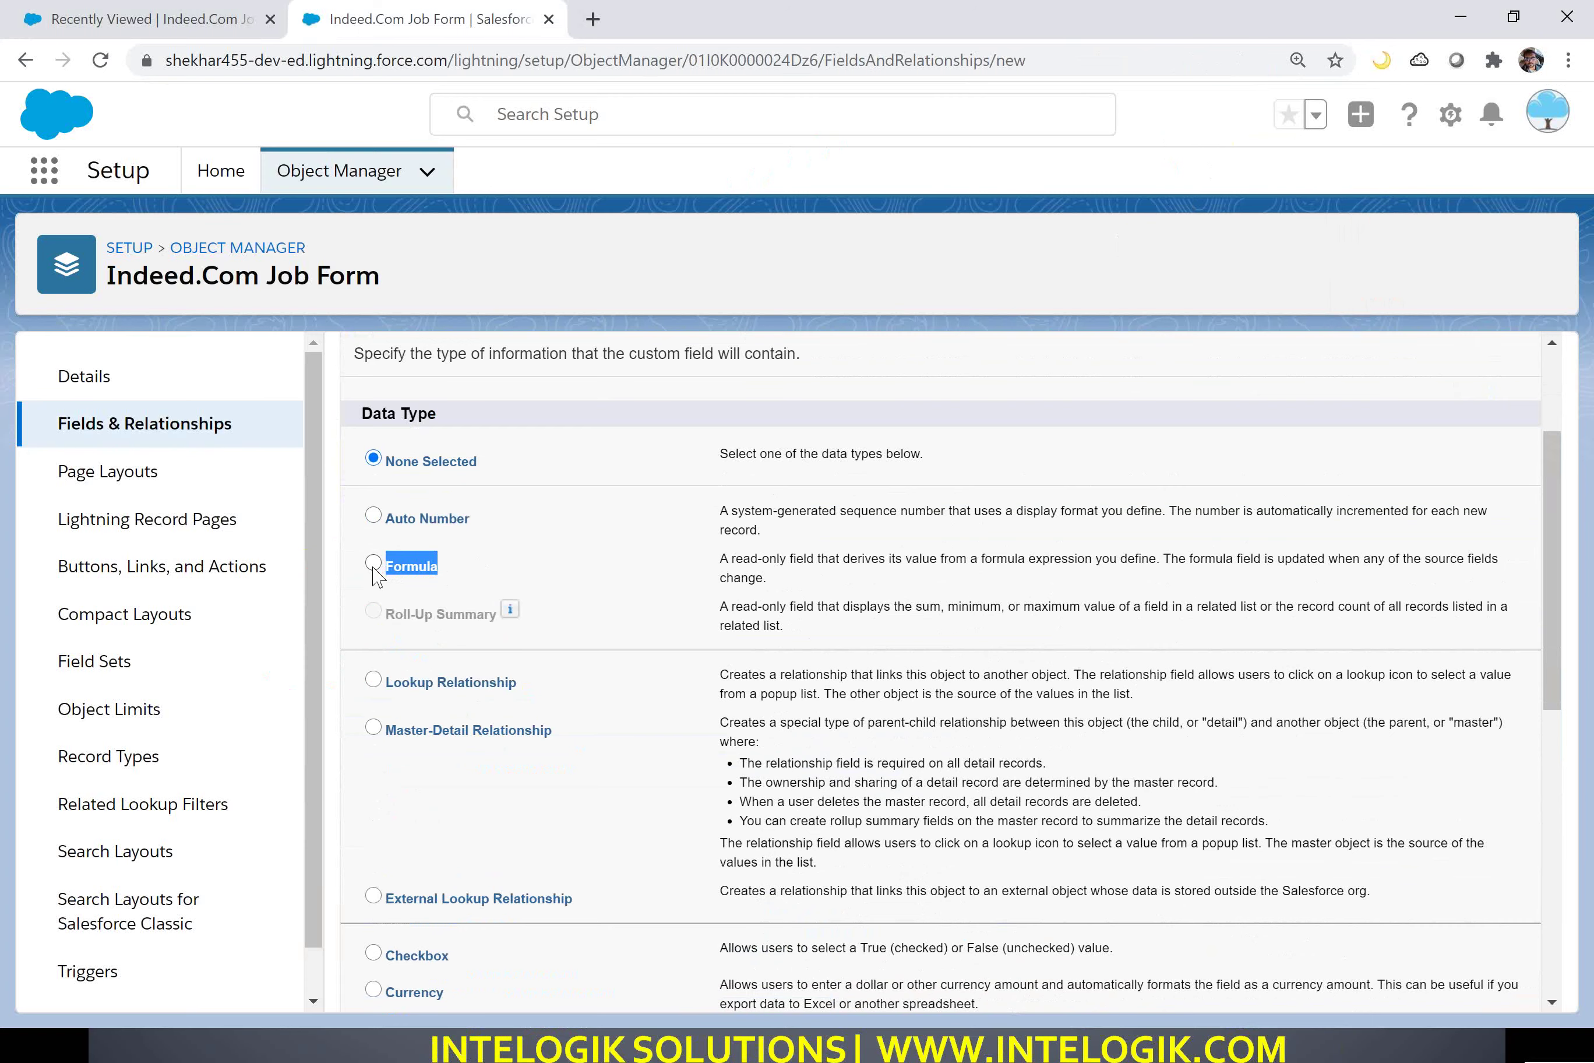
click(374, 566)
scroll(1227, 700, down, 10)
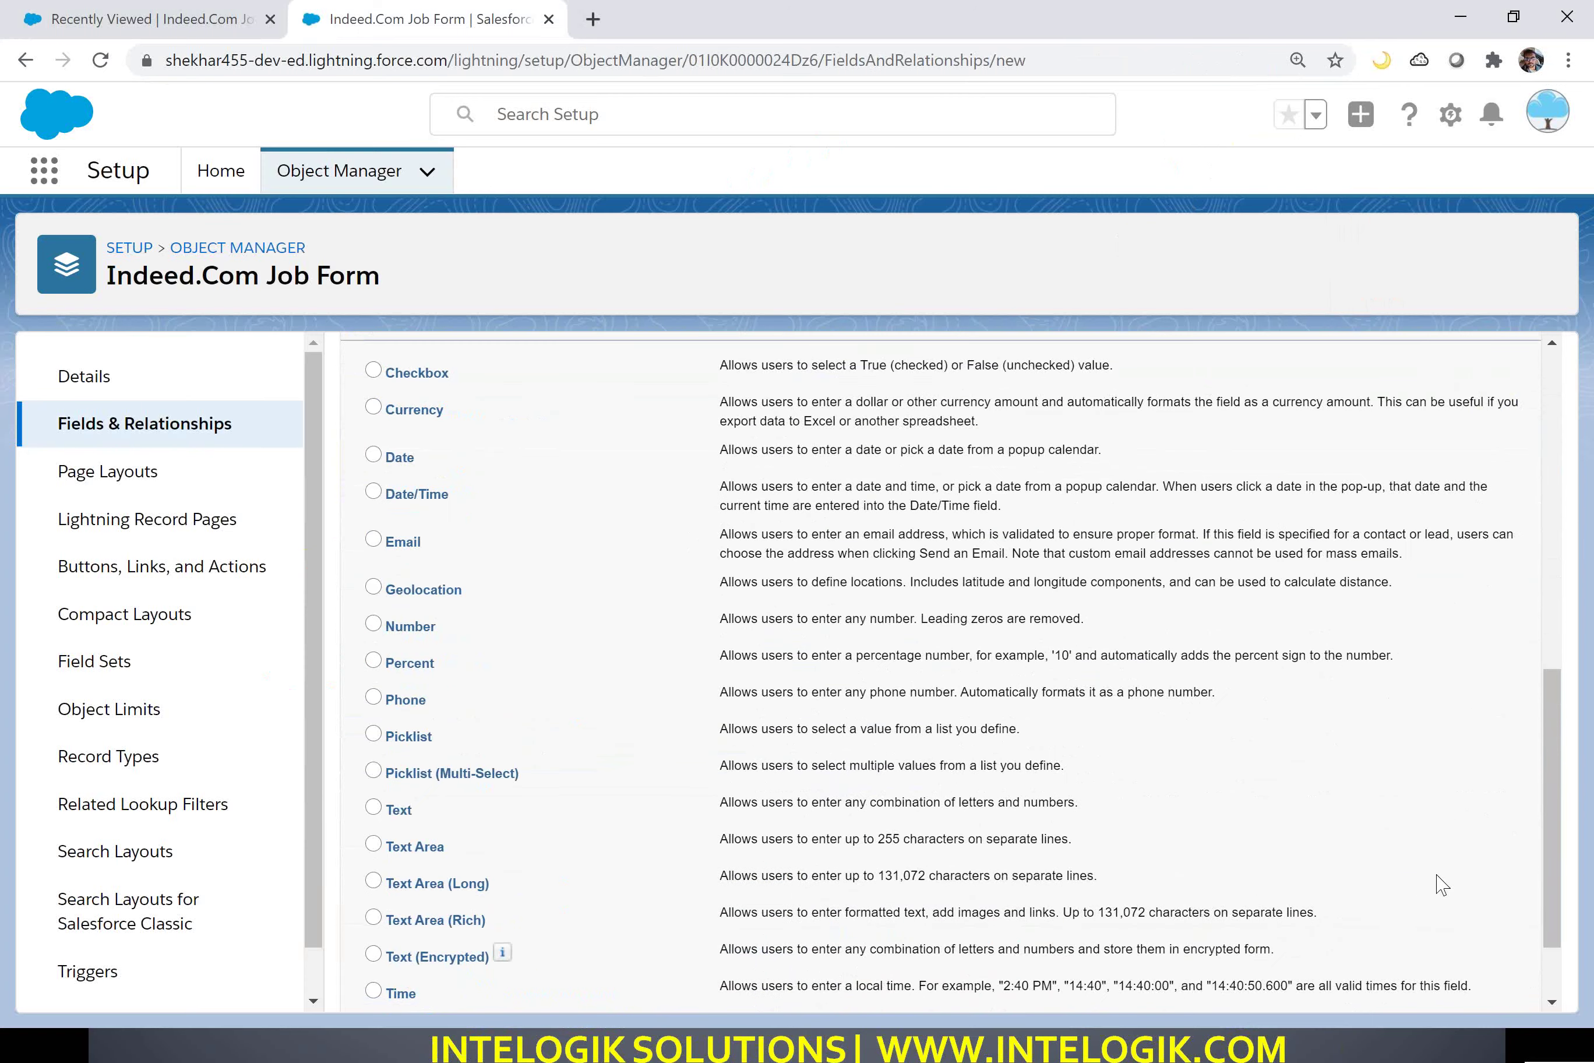
click(1450, 981)
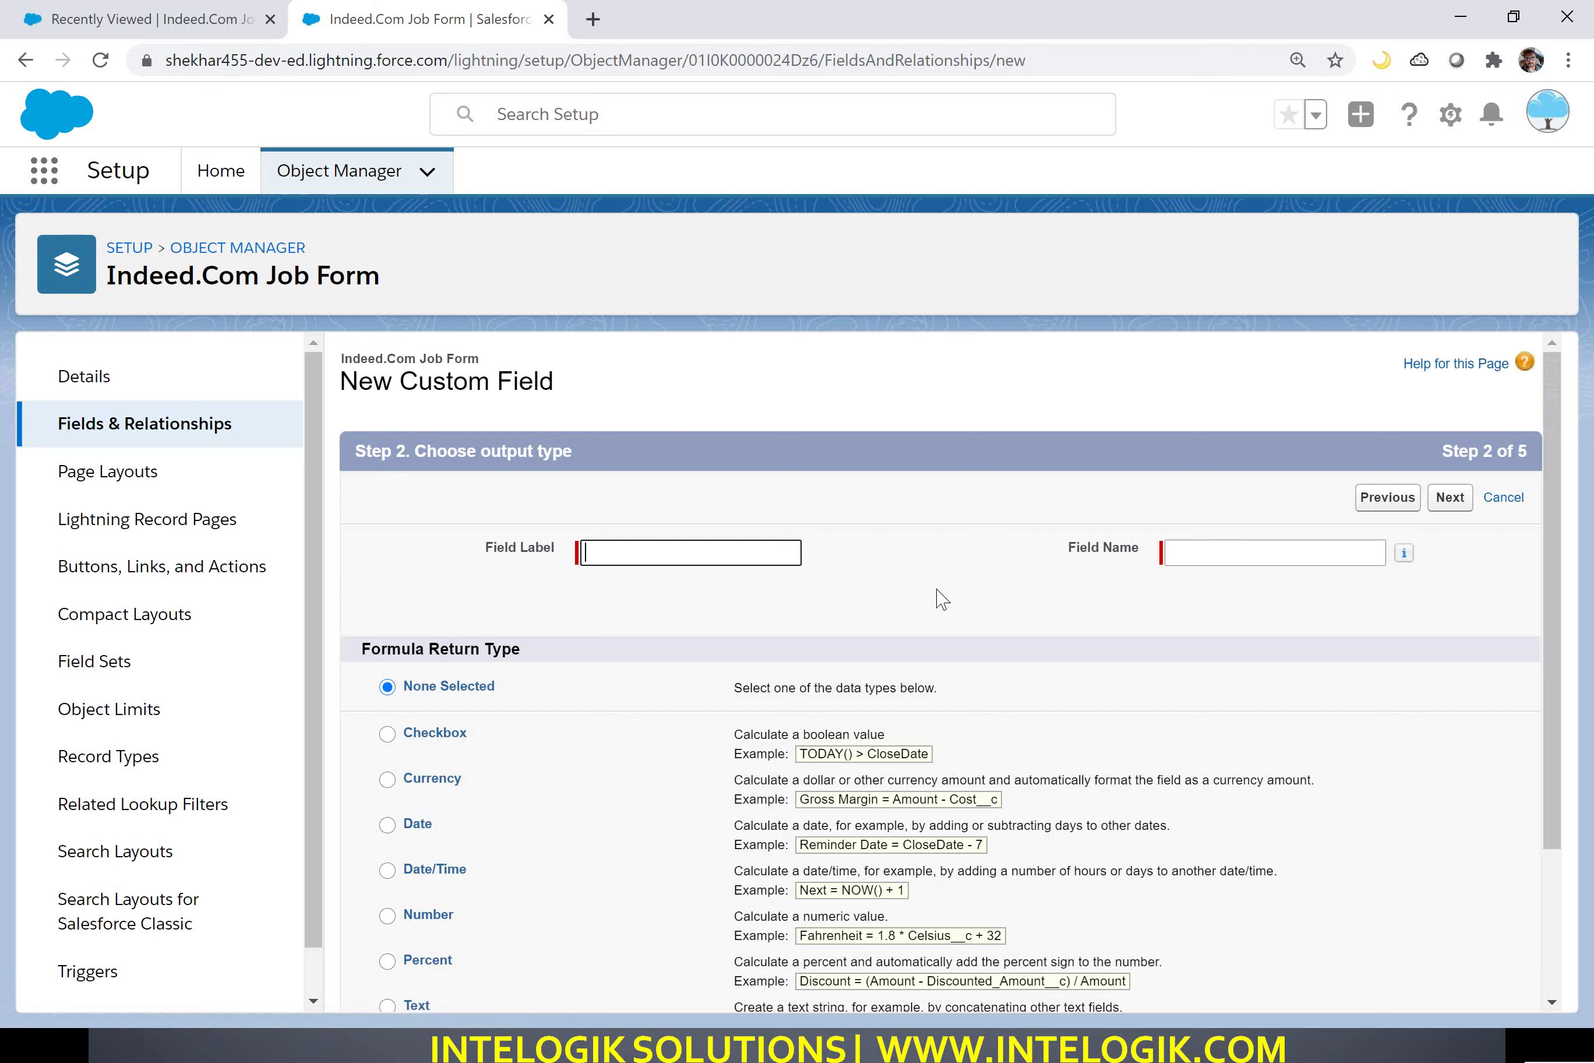
Label the field Five Min WFR Action, set its formula return type to Date/Time, and proceed to the formula.
text(Five Min WFR Action)
key(Tab)
scroll(874, 663, down, 3)
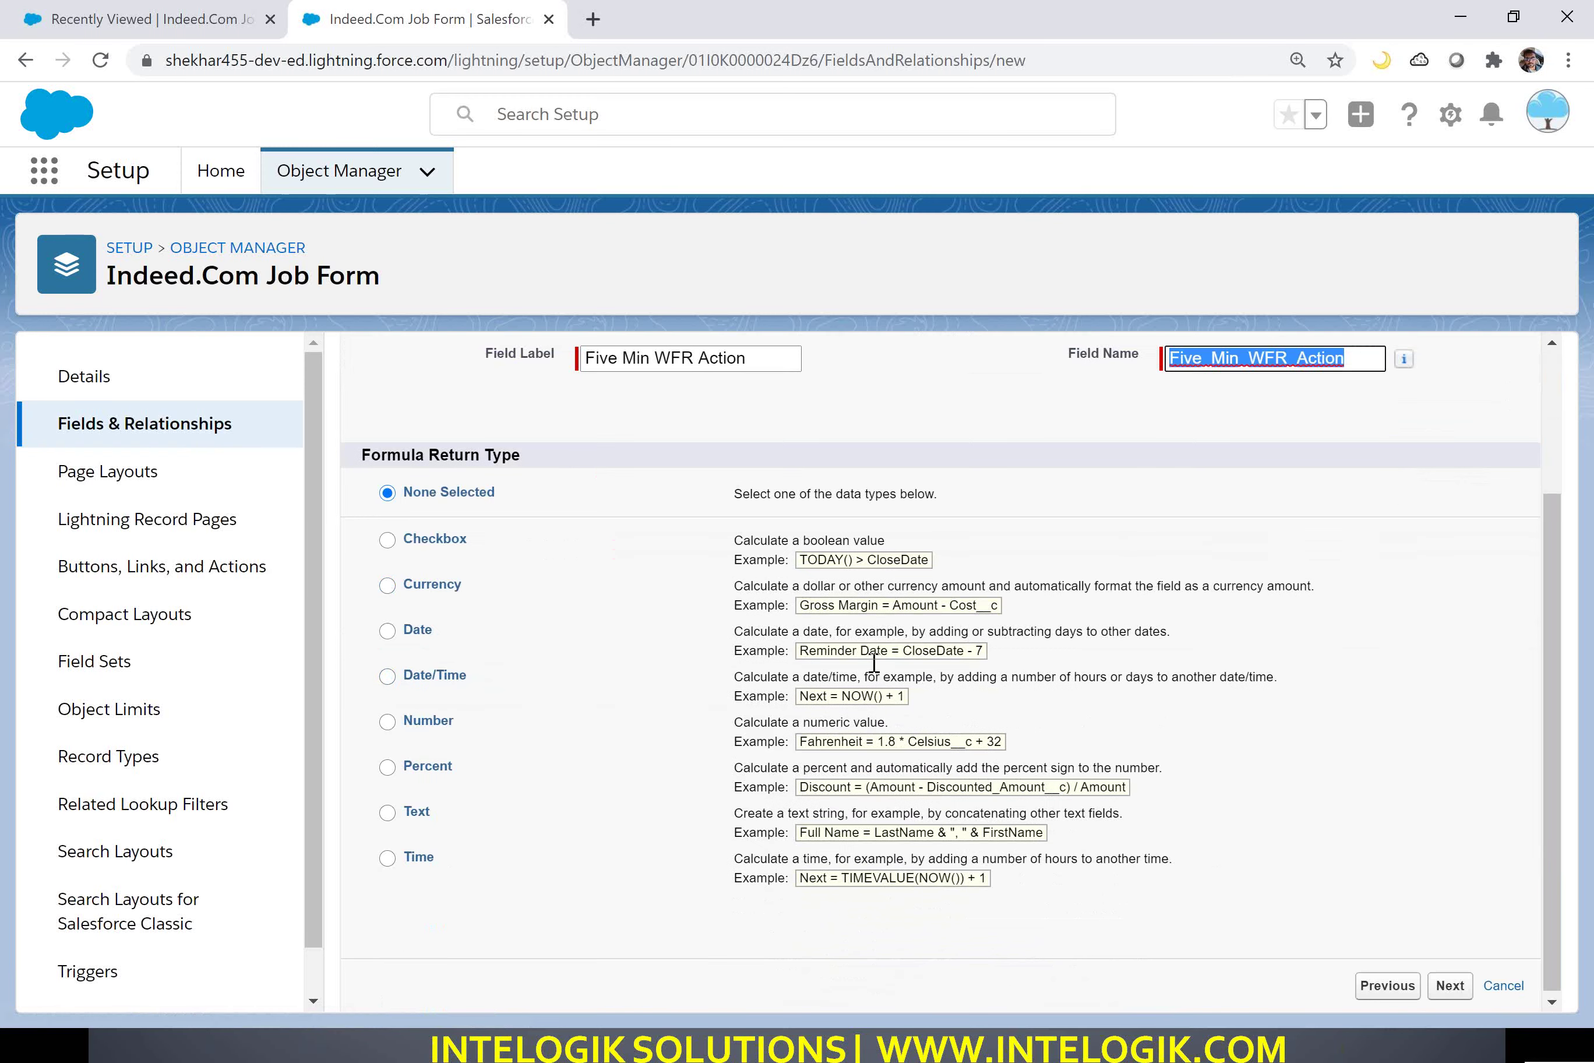
drag(468, 681, 394, 684)
click(392, 675)
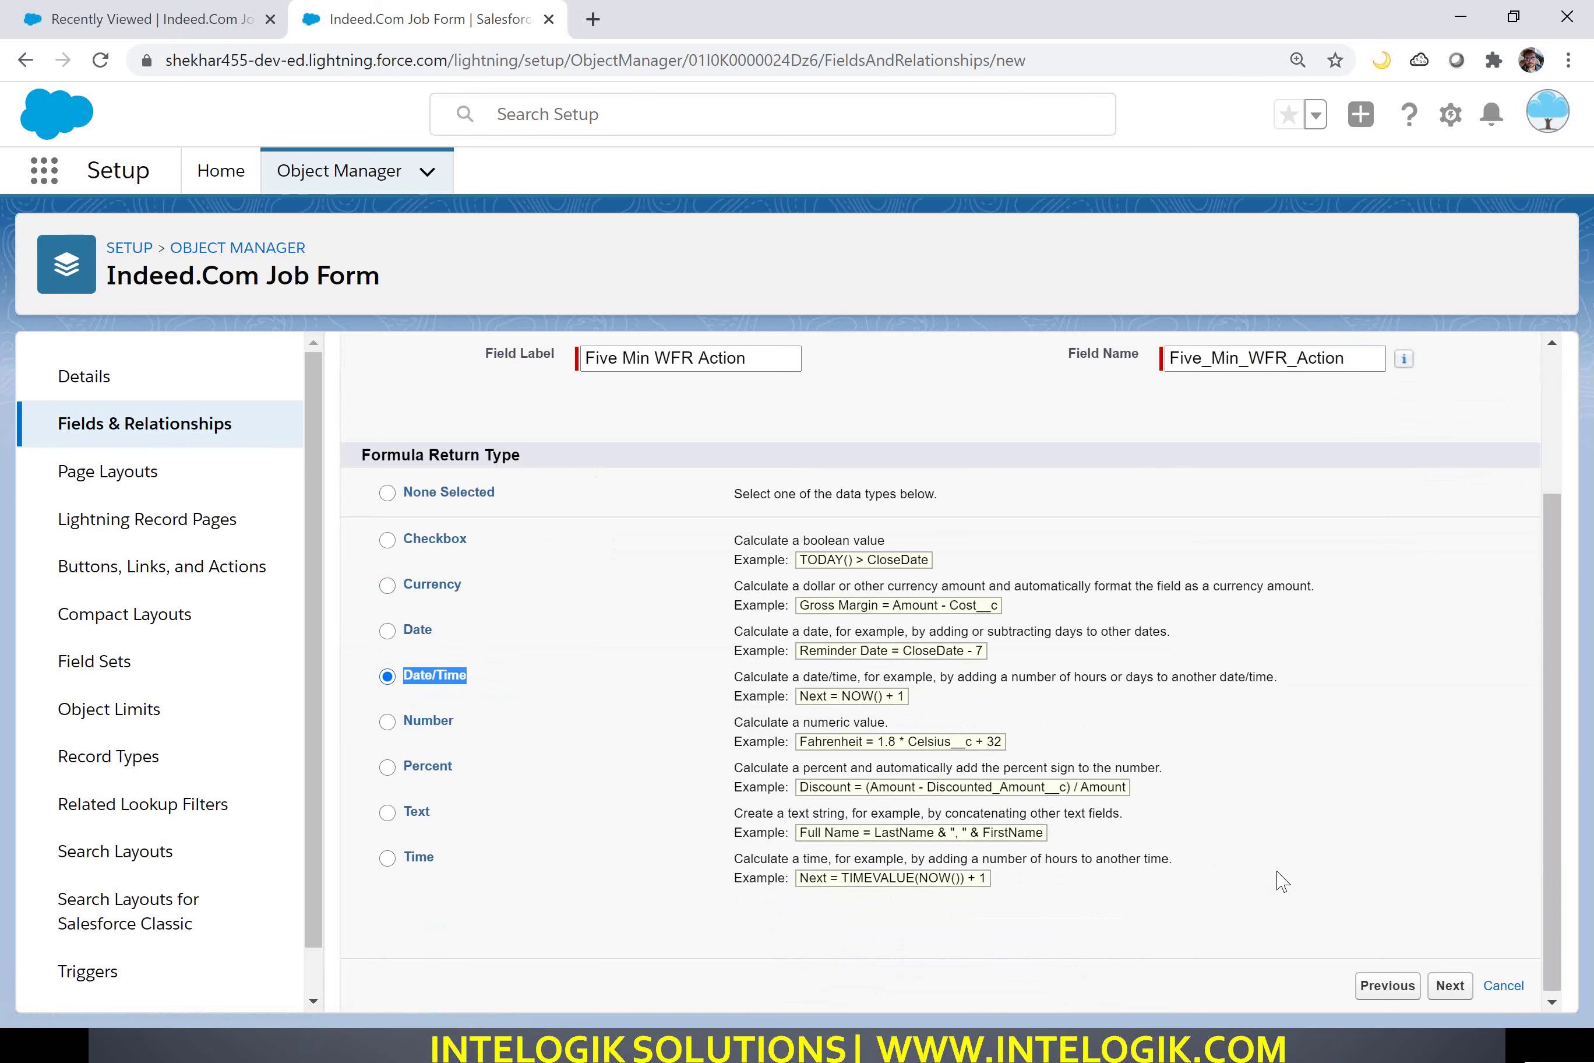
click(1447, 981)
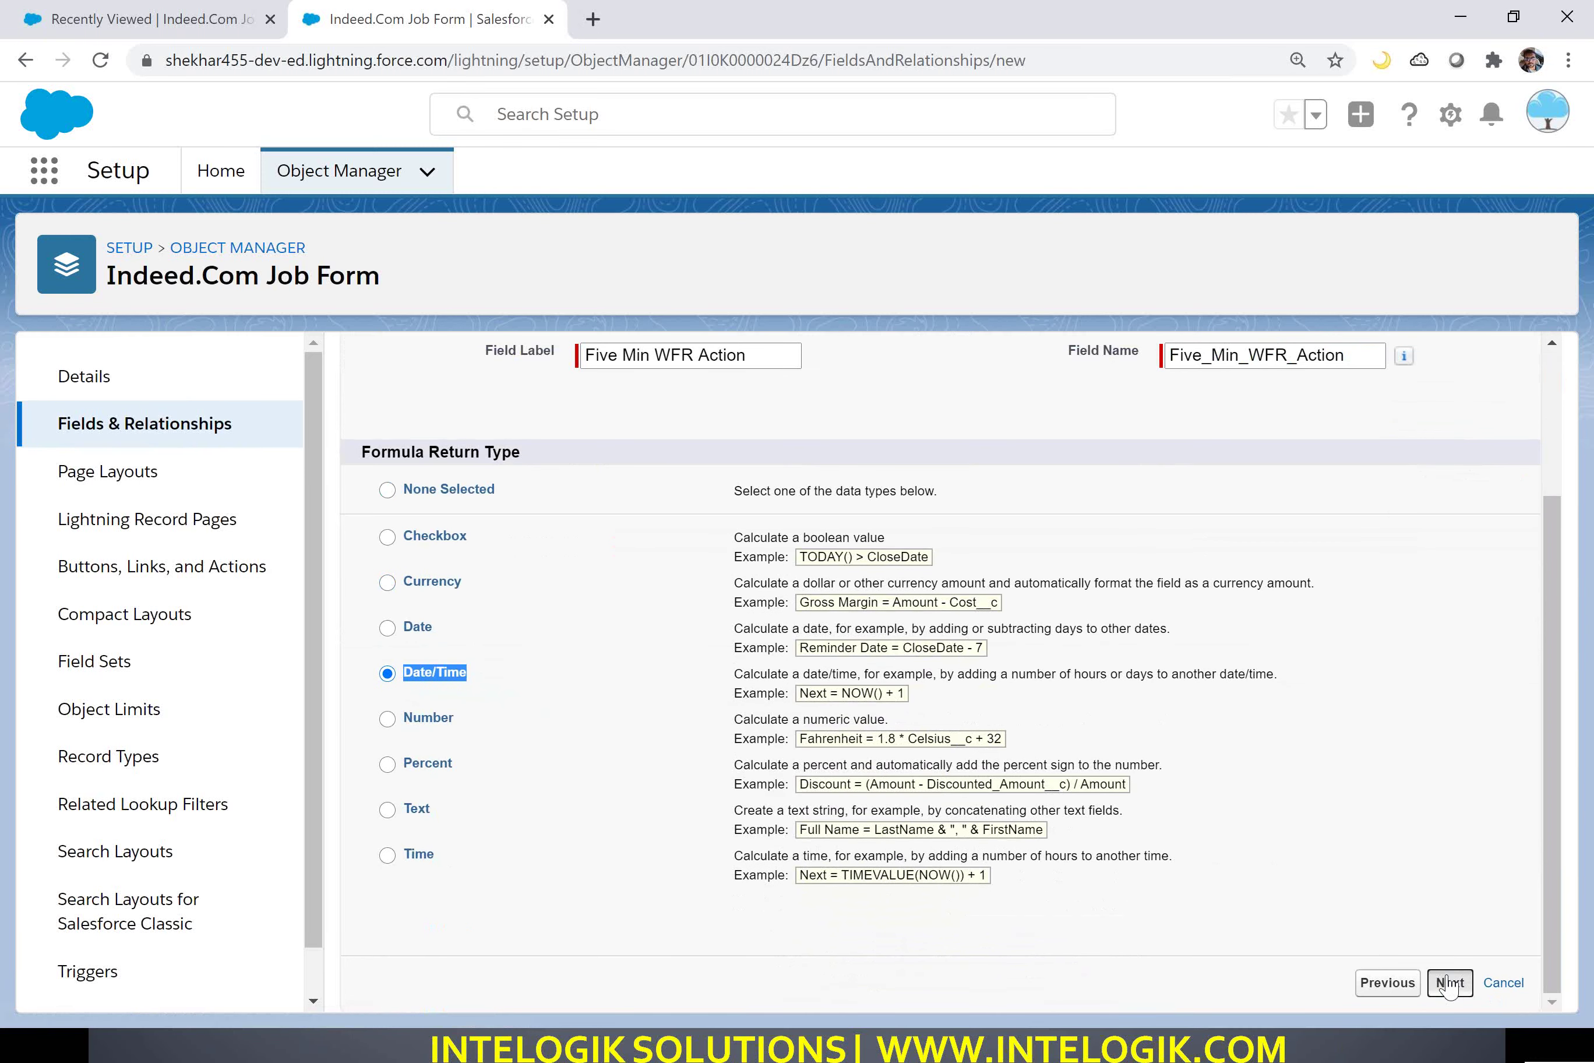
click(1448, 983)
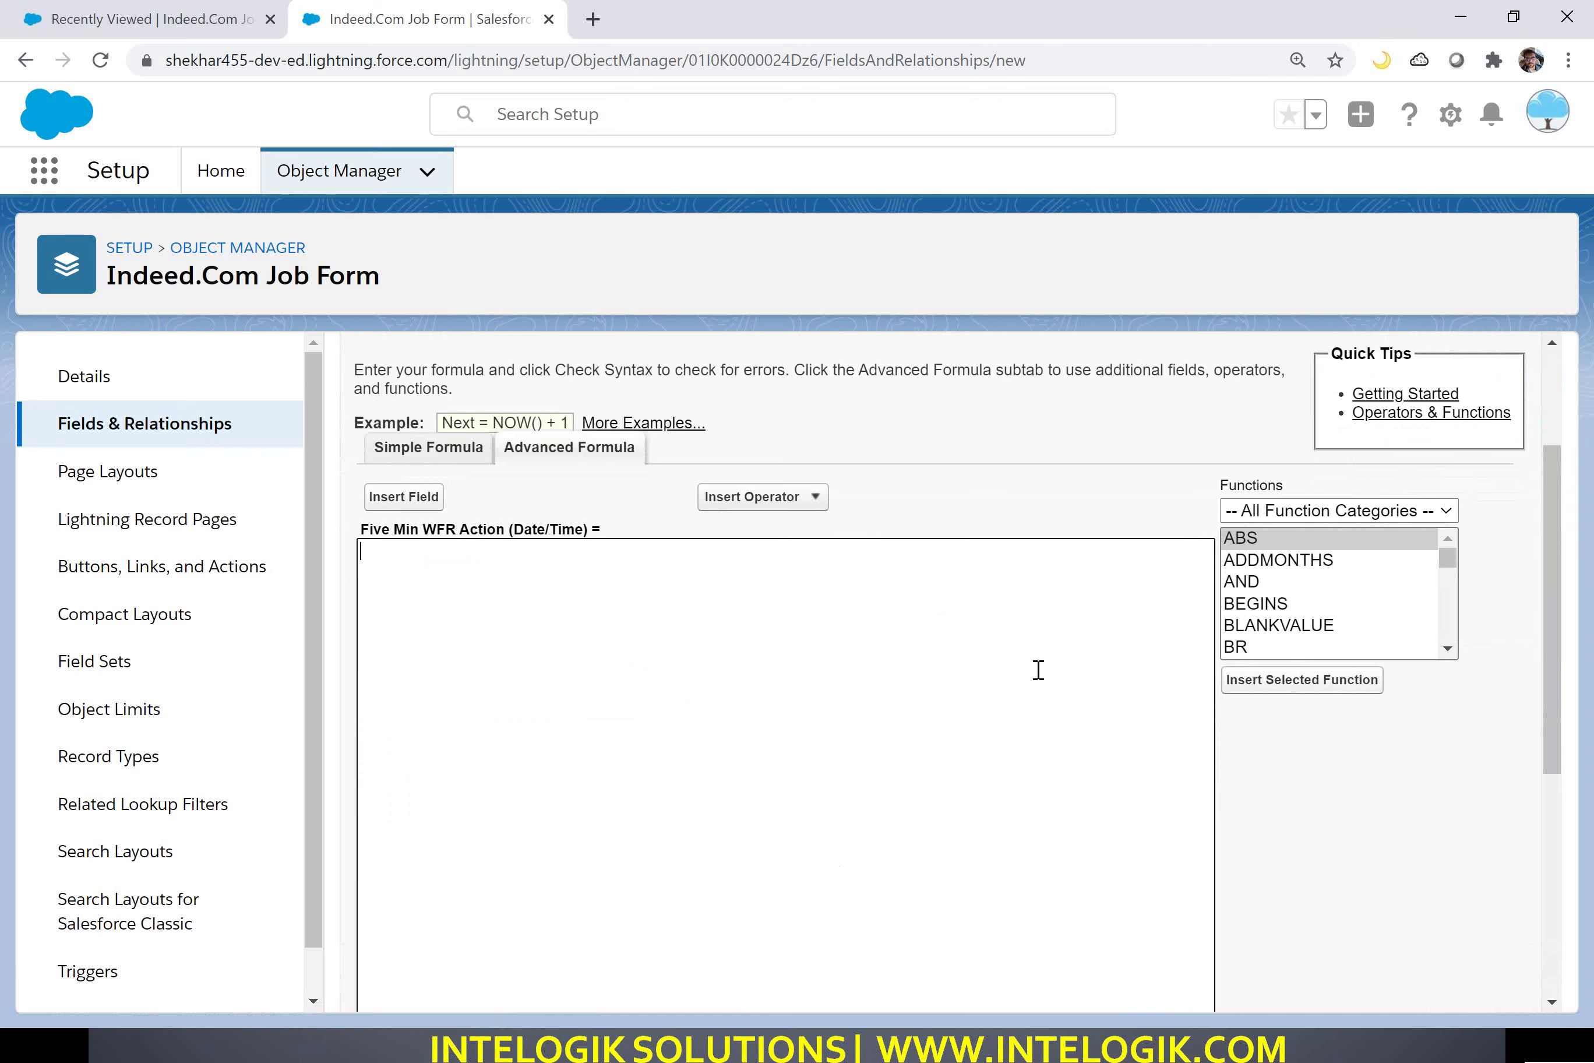
Insert the NOW function from the Date & Time category into the Five Min WFR Action formula.
click(1333, 614)
key(n)
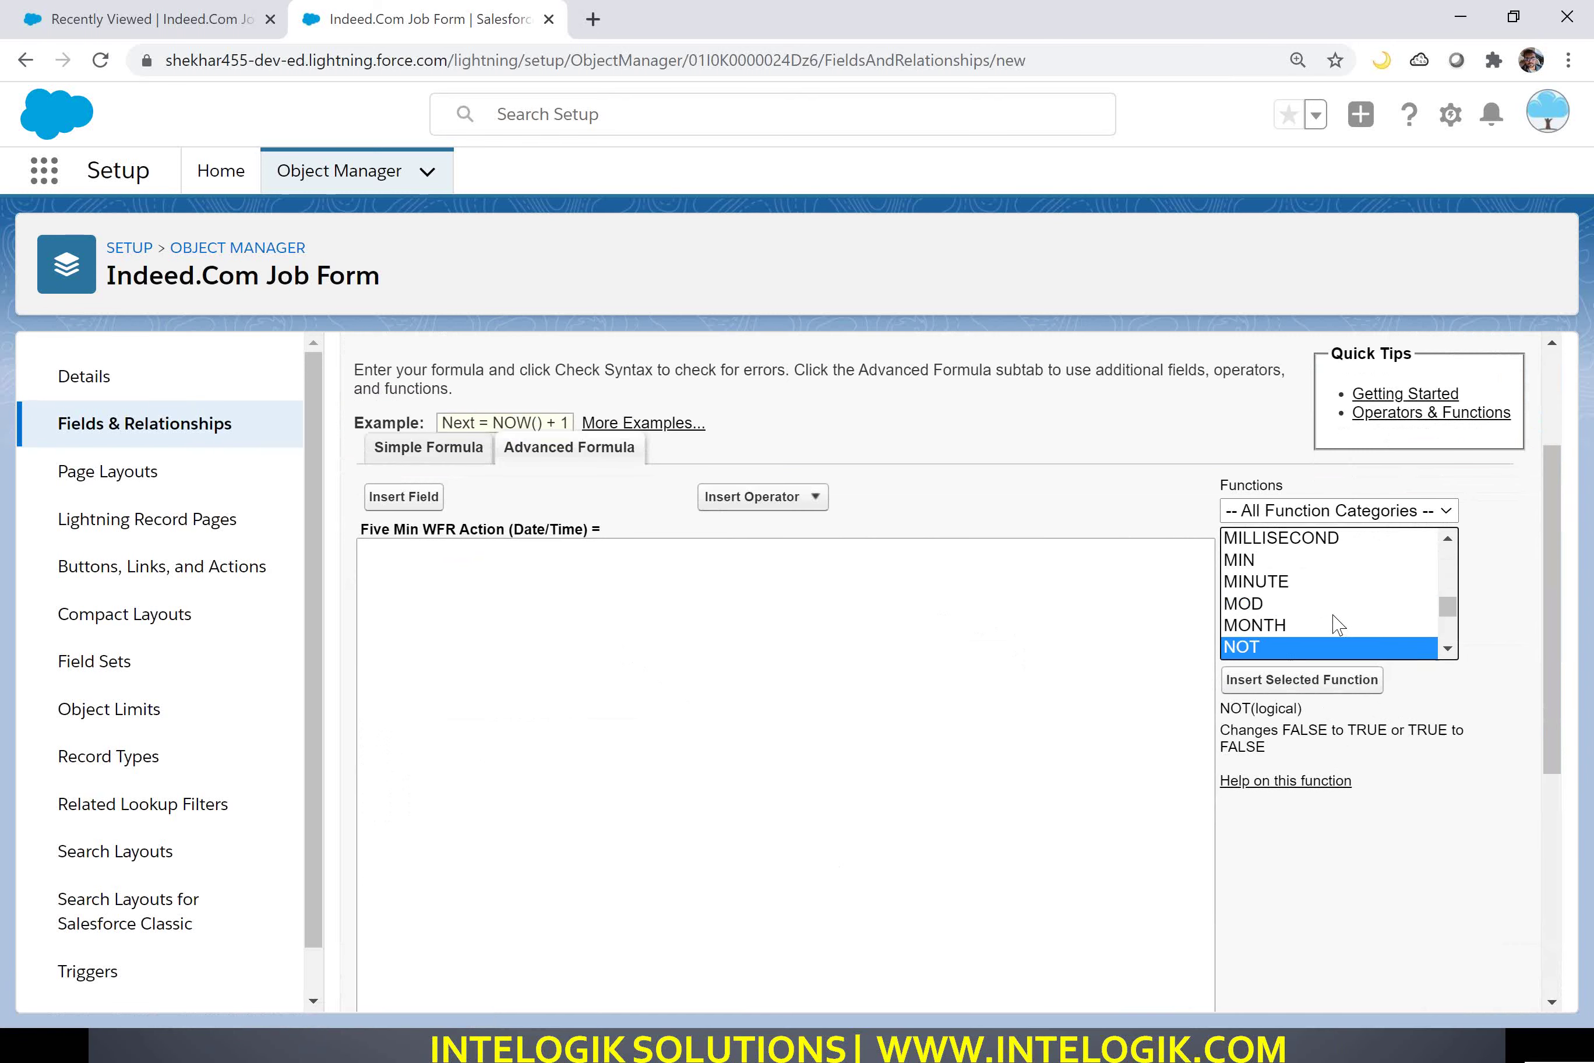
click(1351, 519)
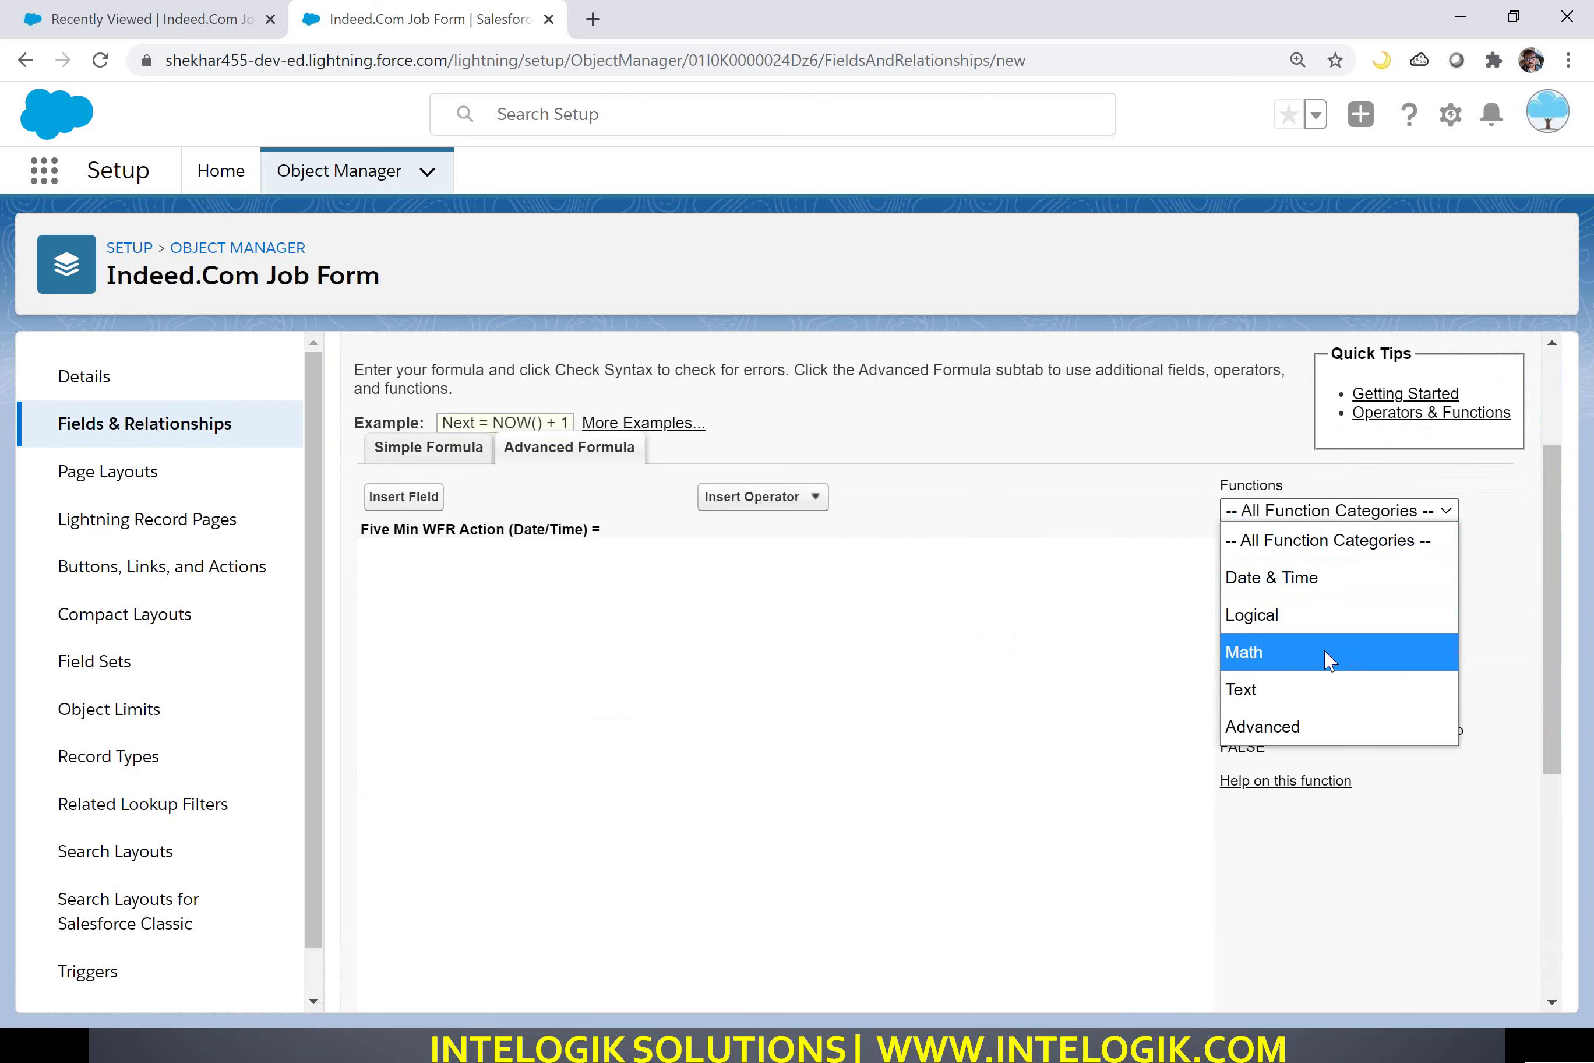
click(1320, 579)
scroll(1316, 610, down, 3)
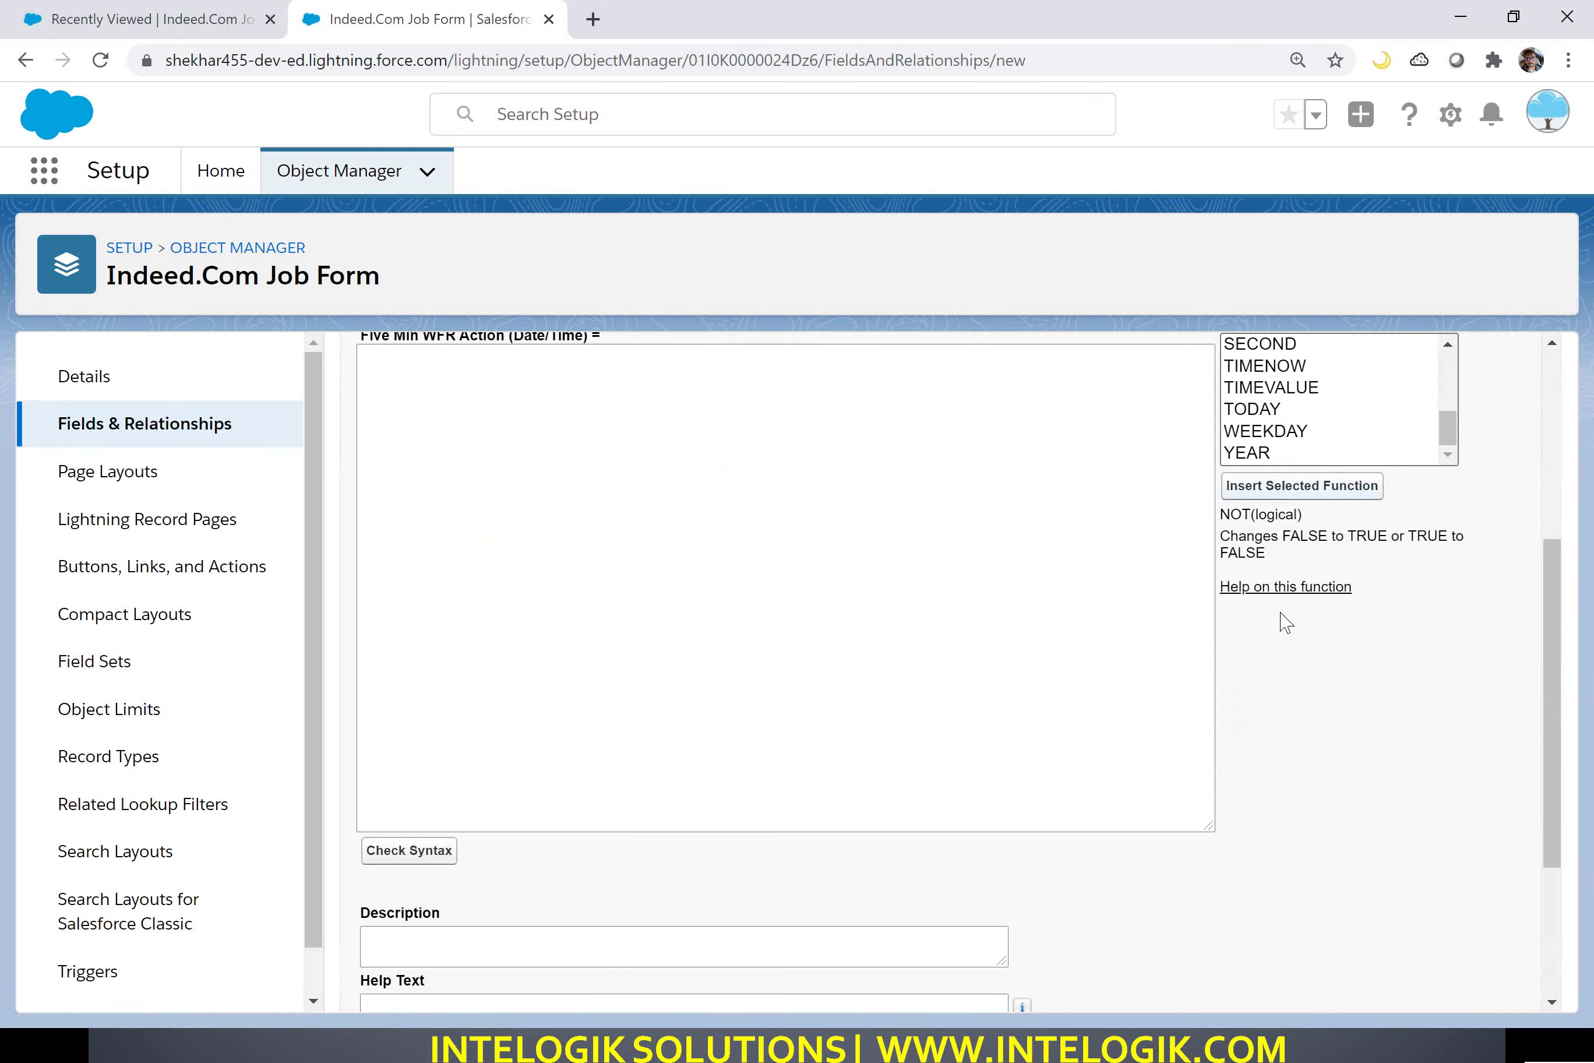
scroll(1283, 620, up, 6)
mouse_move(1448, 815)
mouse_down()
mouse_move(1449, 754)
mouse_move(1450, 800)
mouse_up()
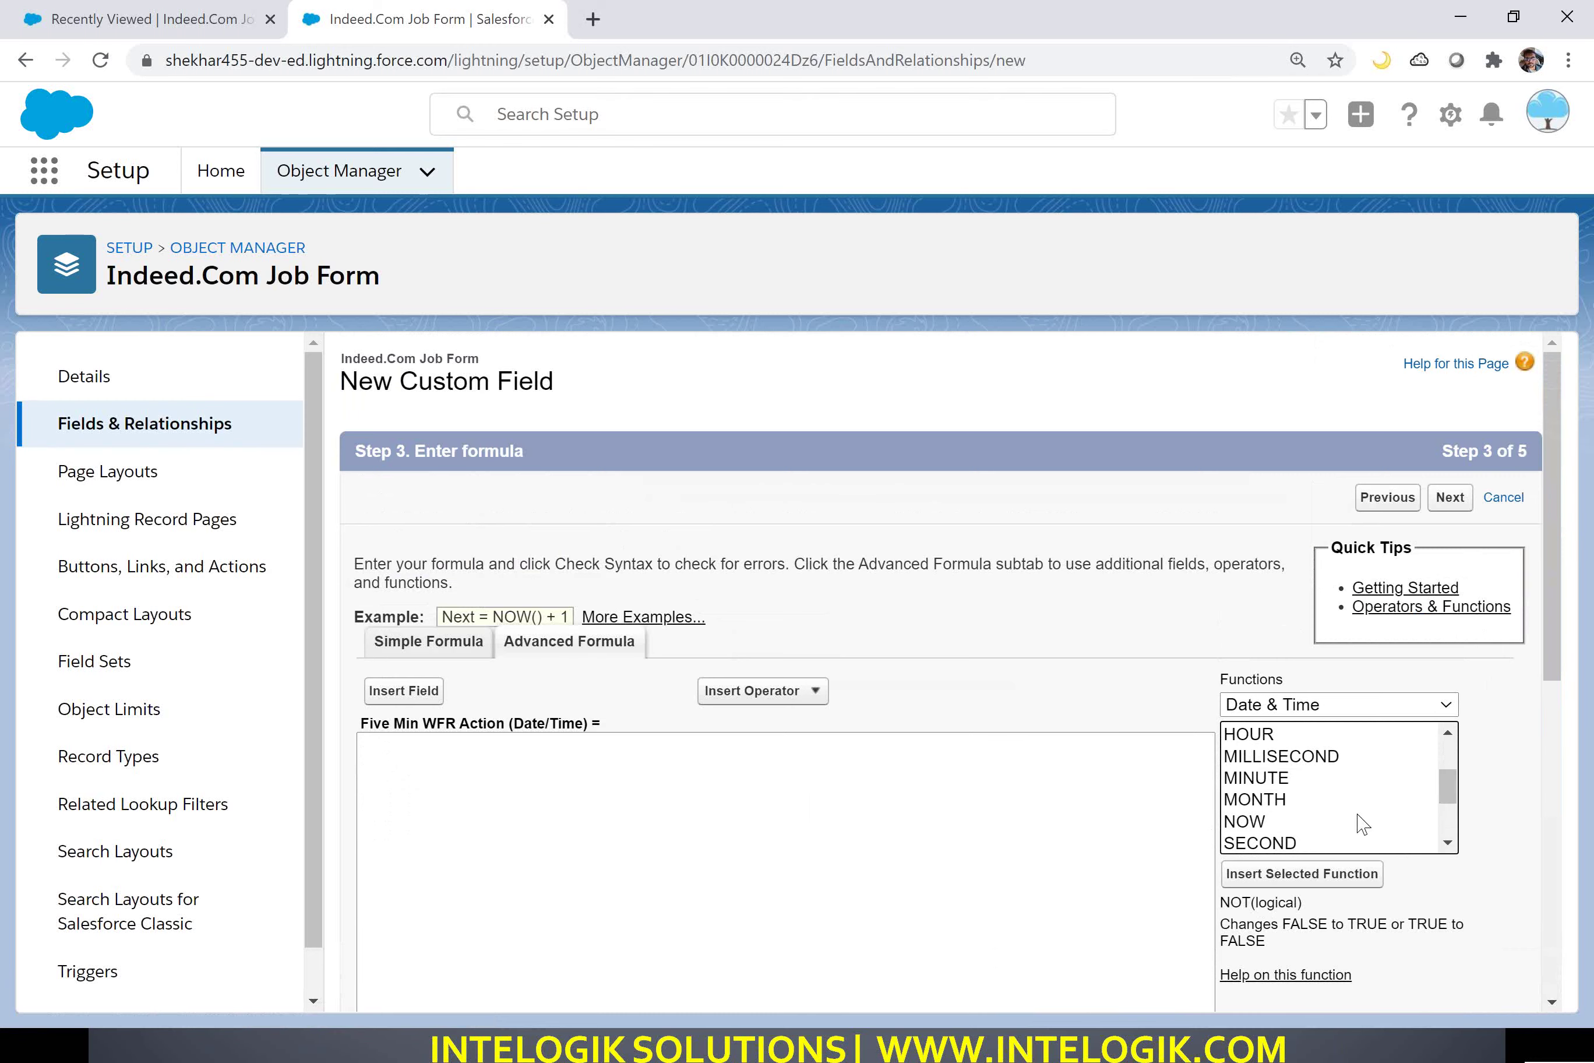
click(1273, 821)
scroll(1272, 820, down, 2)
scroll(1279, 822, up, 3)
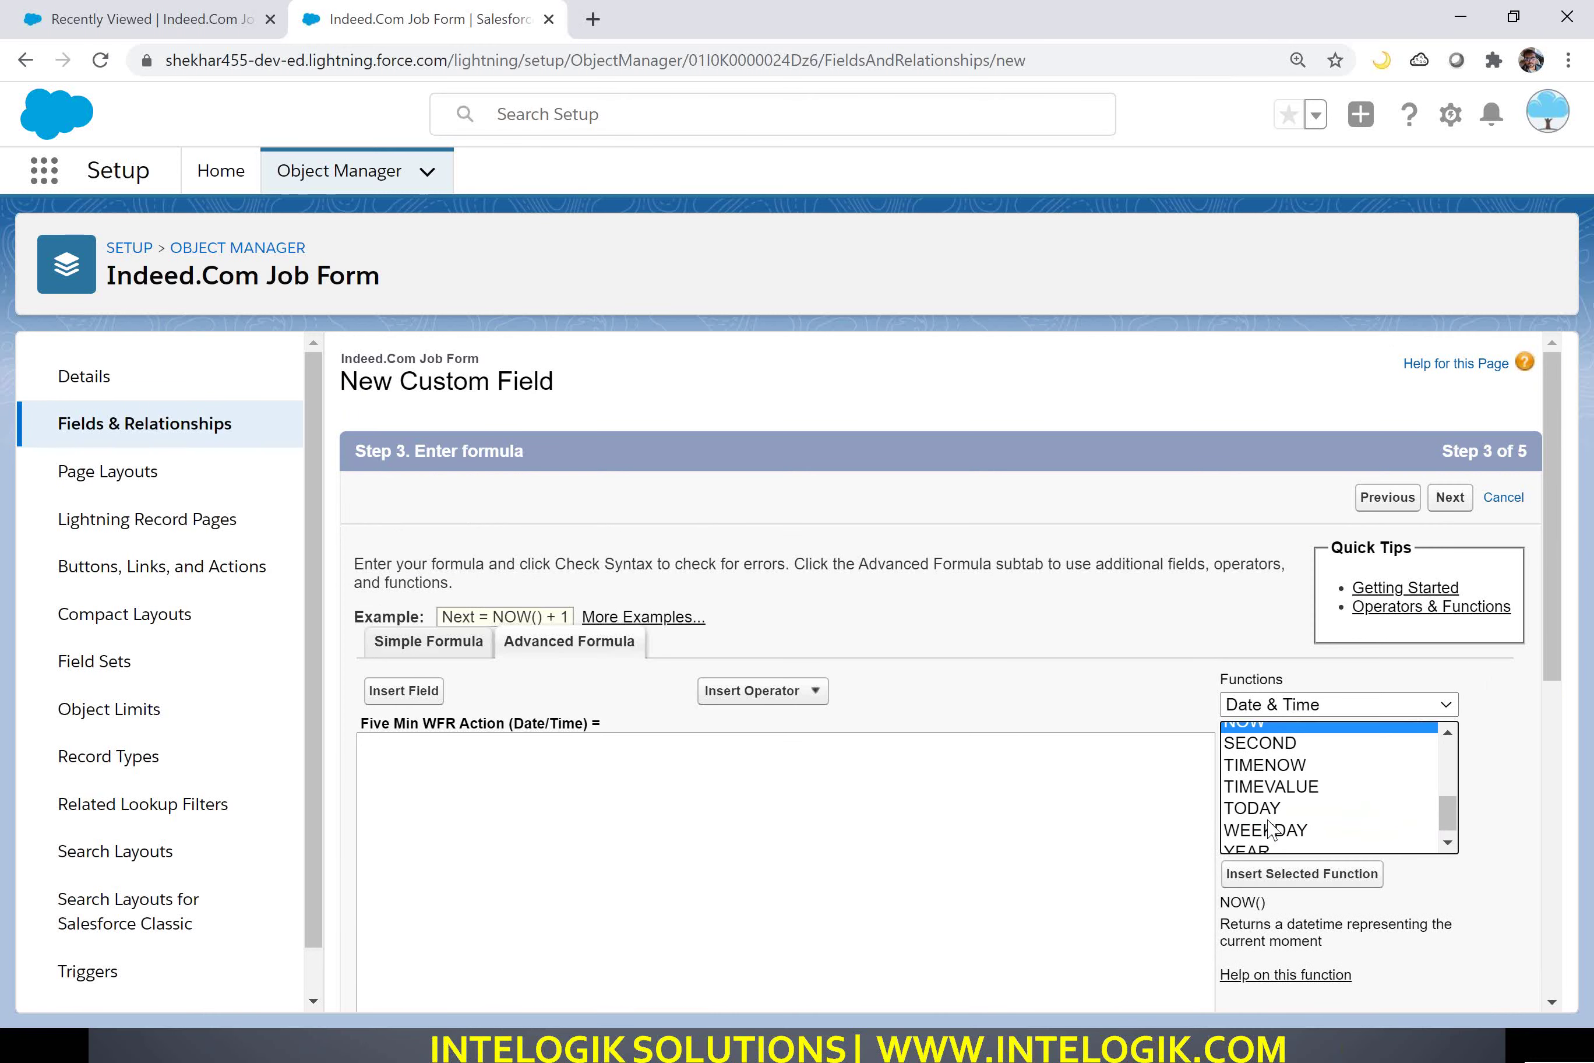
scroll(1290, 826, down, 3)
click(1301, 872)
scroll(788, 815, down, 3)
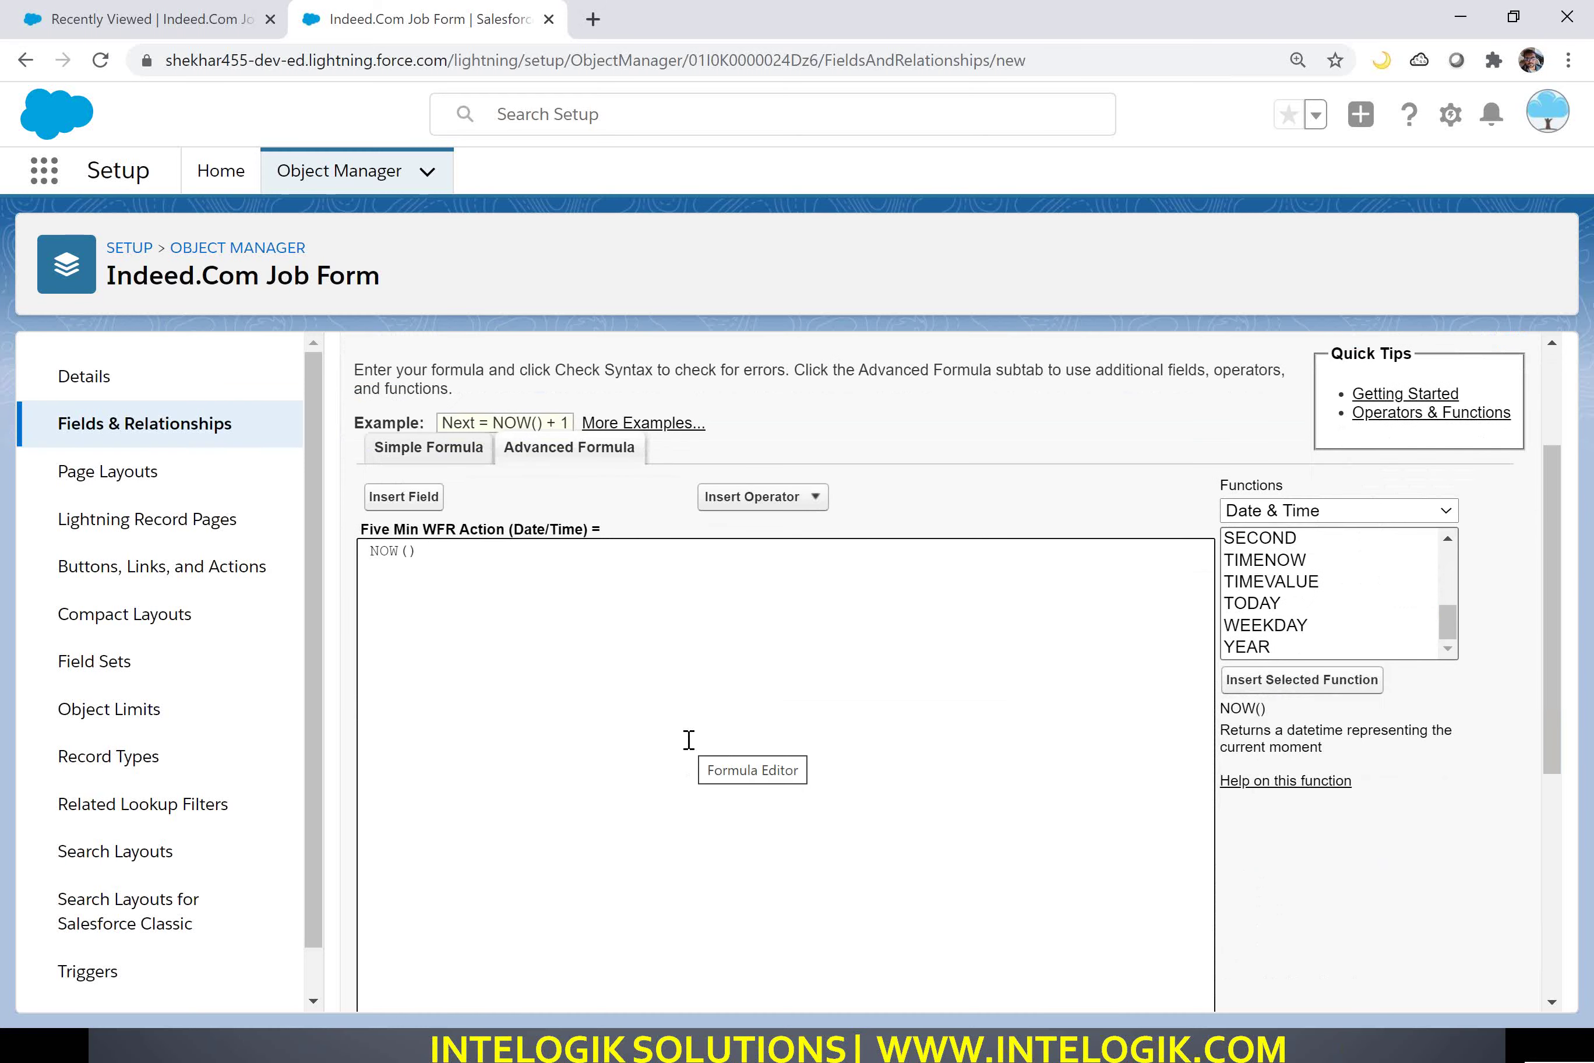
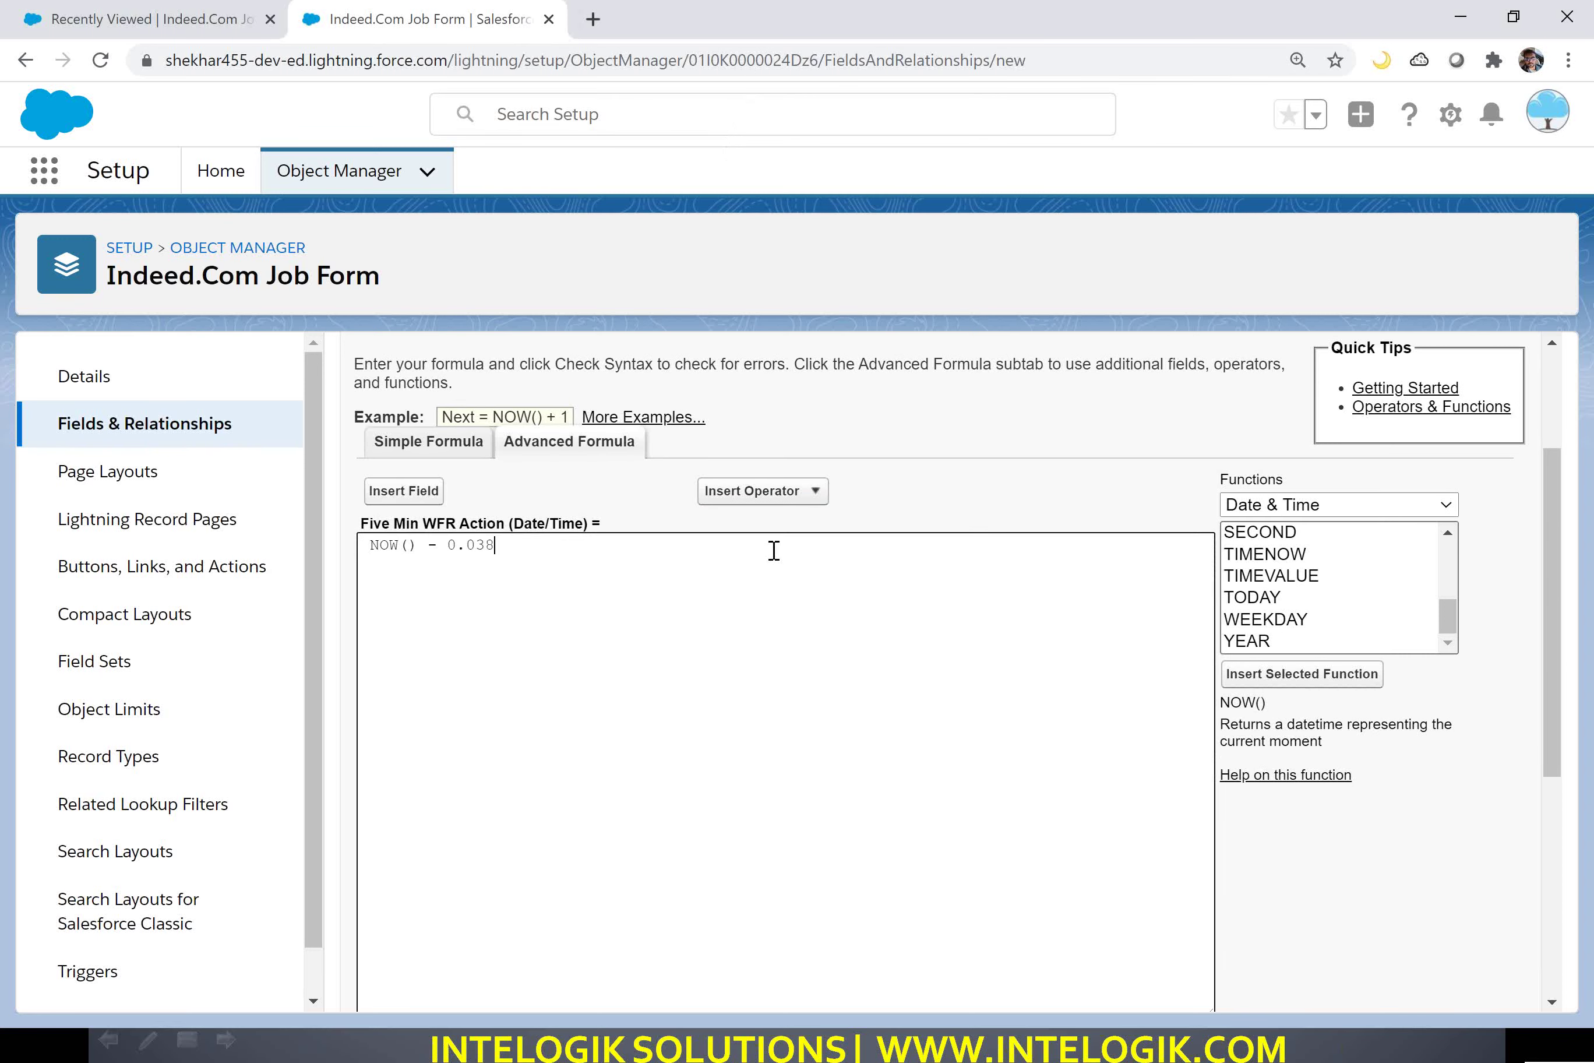
Check the syntax of the formula NOW() - 0.038 and proceed to field-level security.
scroll(772, 551, down, 5)
click(426, 600)
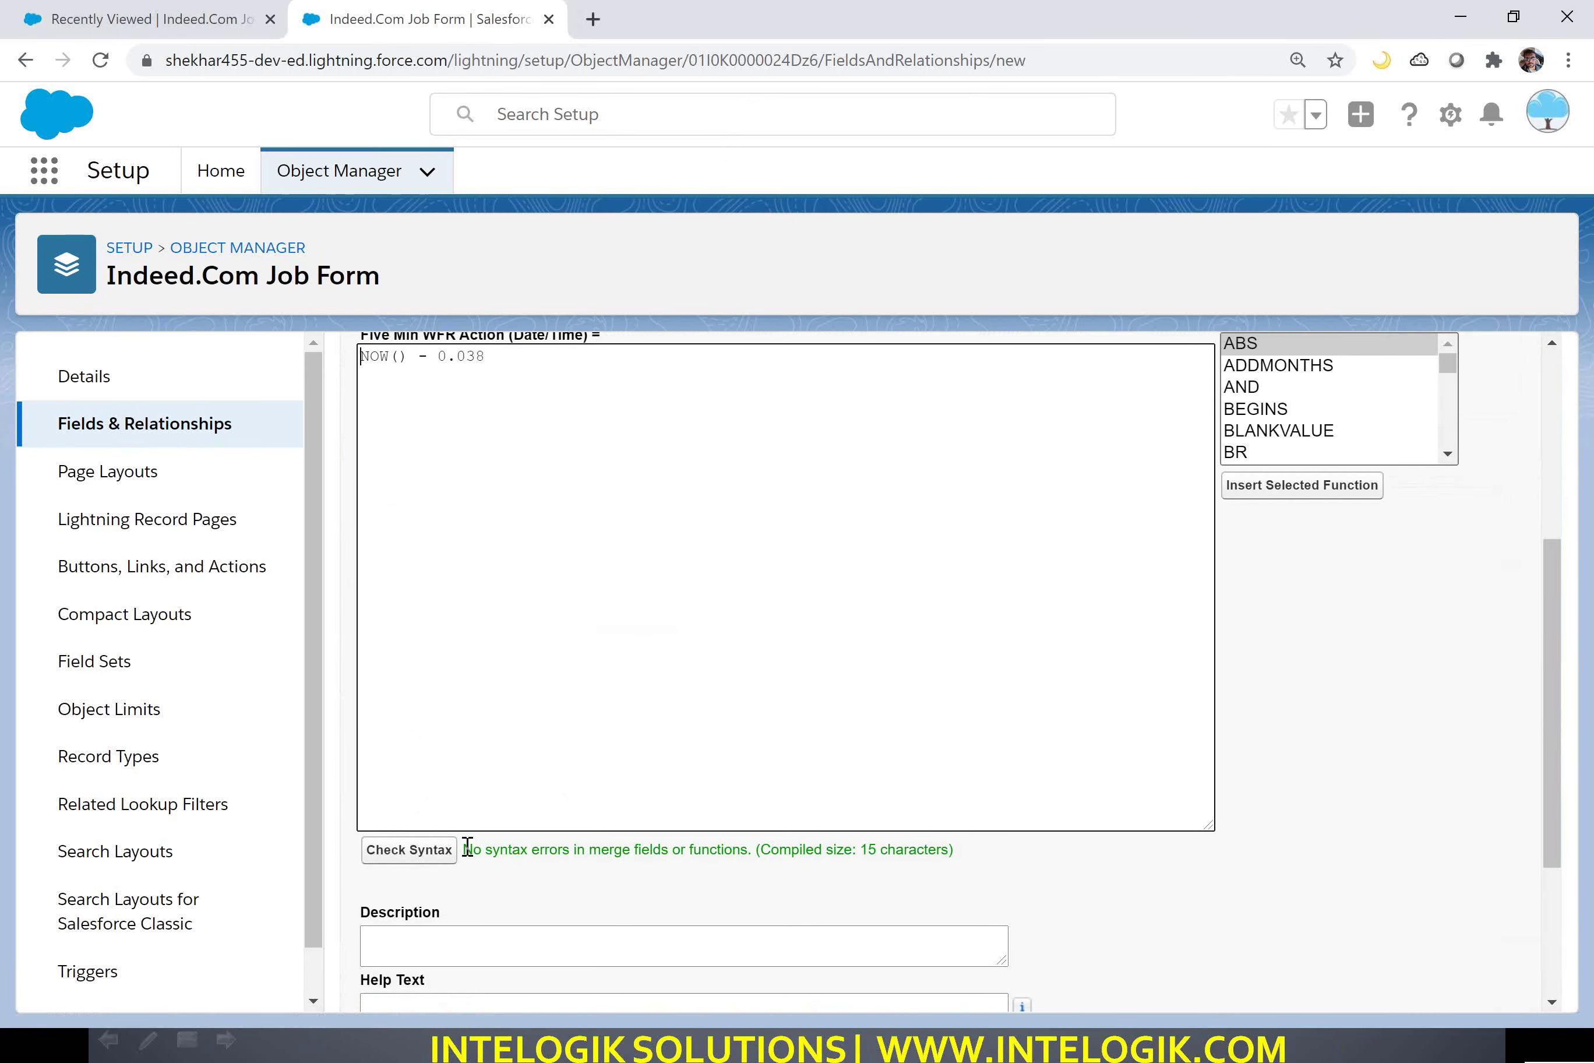
drag(468, 846, 720, 843)
scroll(797, 775, down, 4)
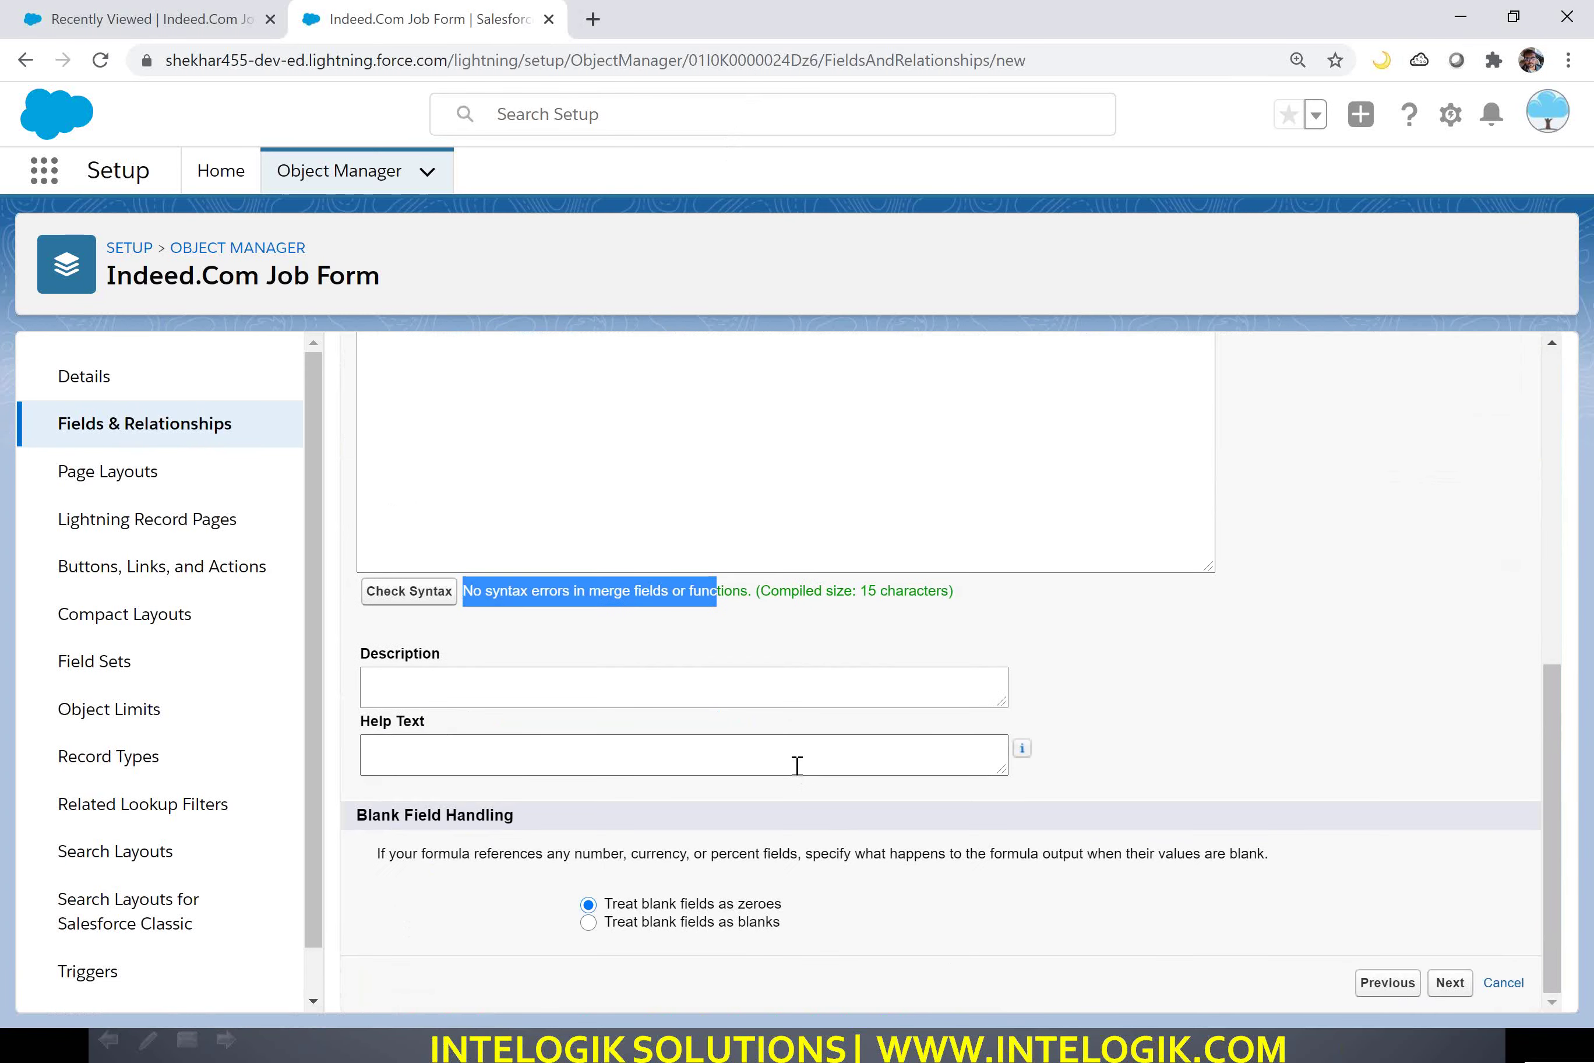
drag(608, 903, 777, 906)
click(777, 907)
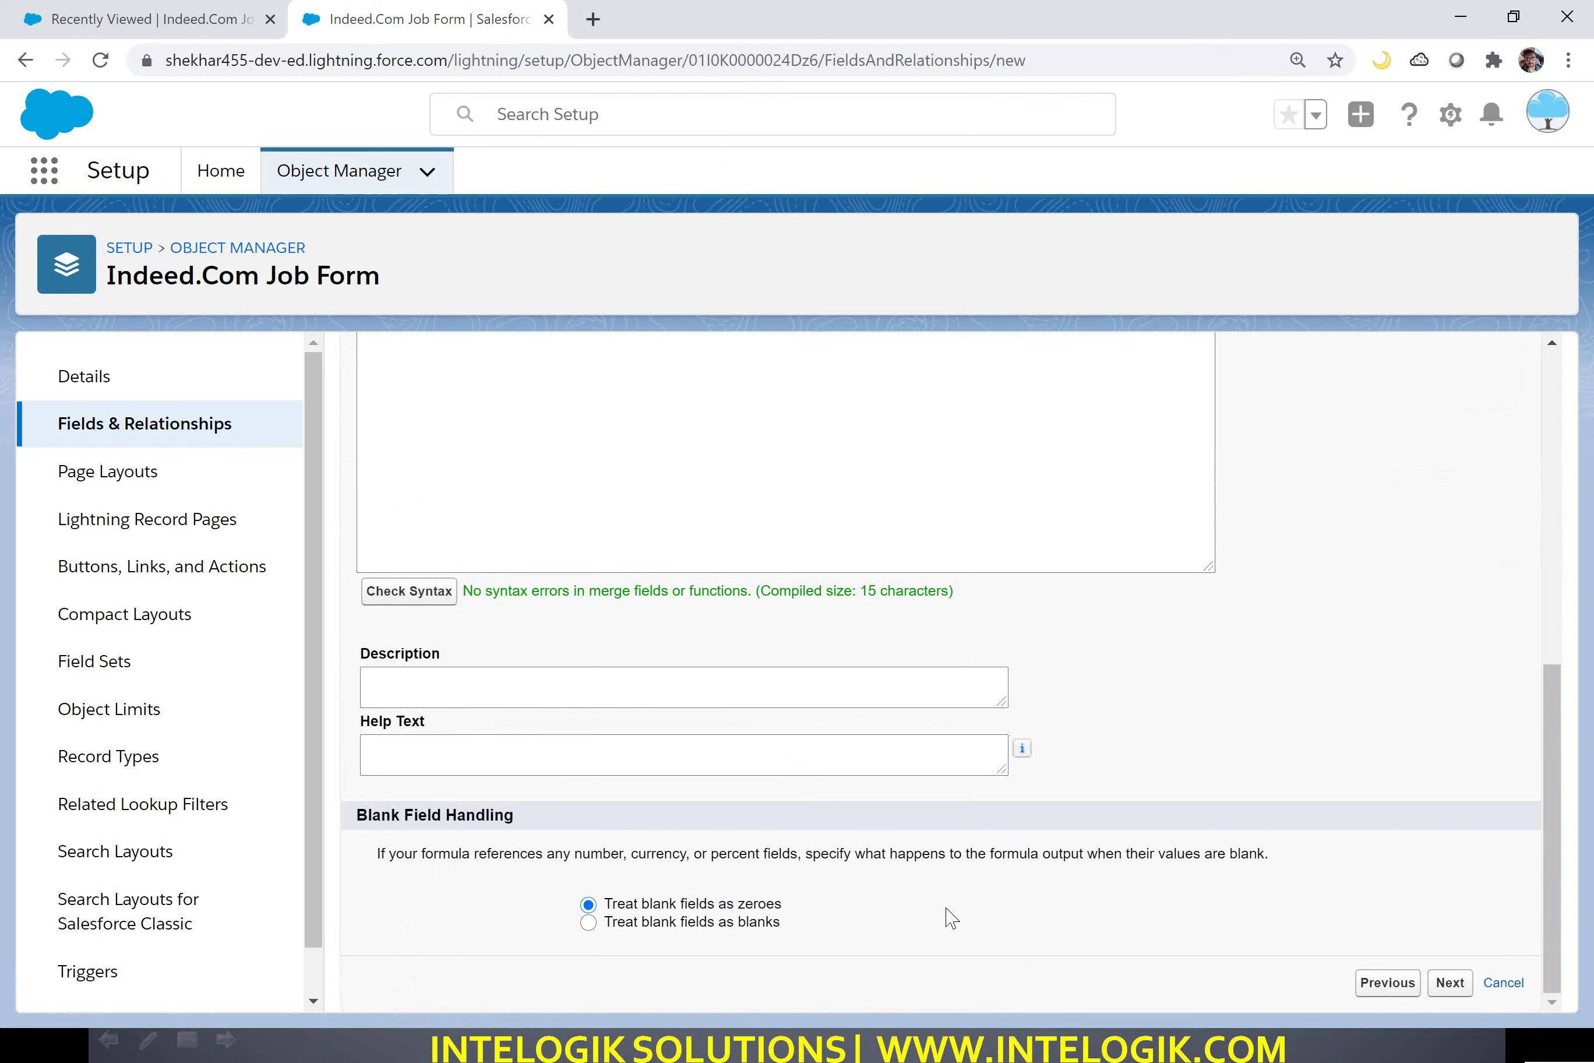
click(1440, 984)
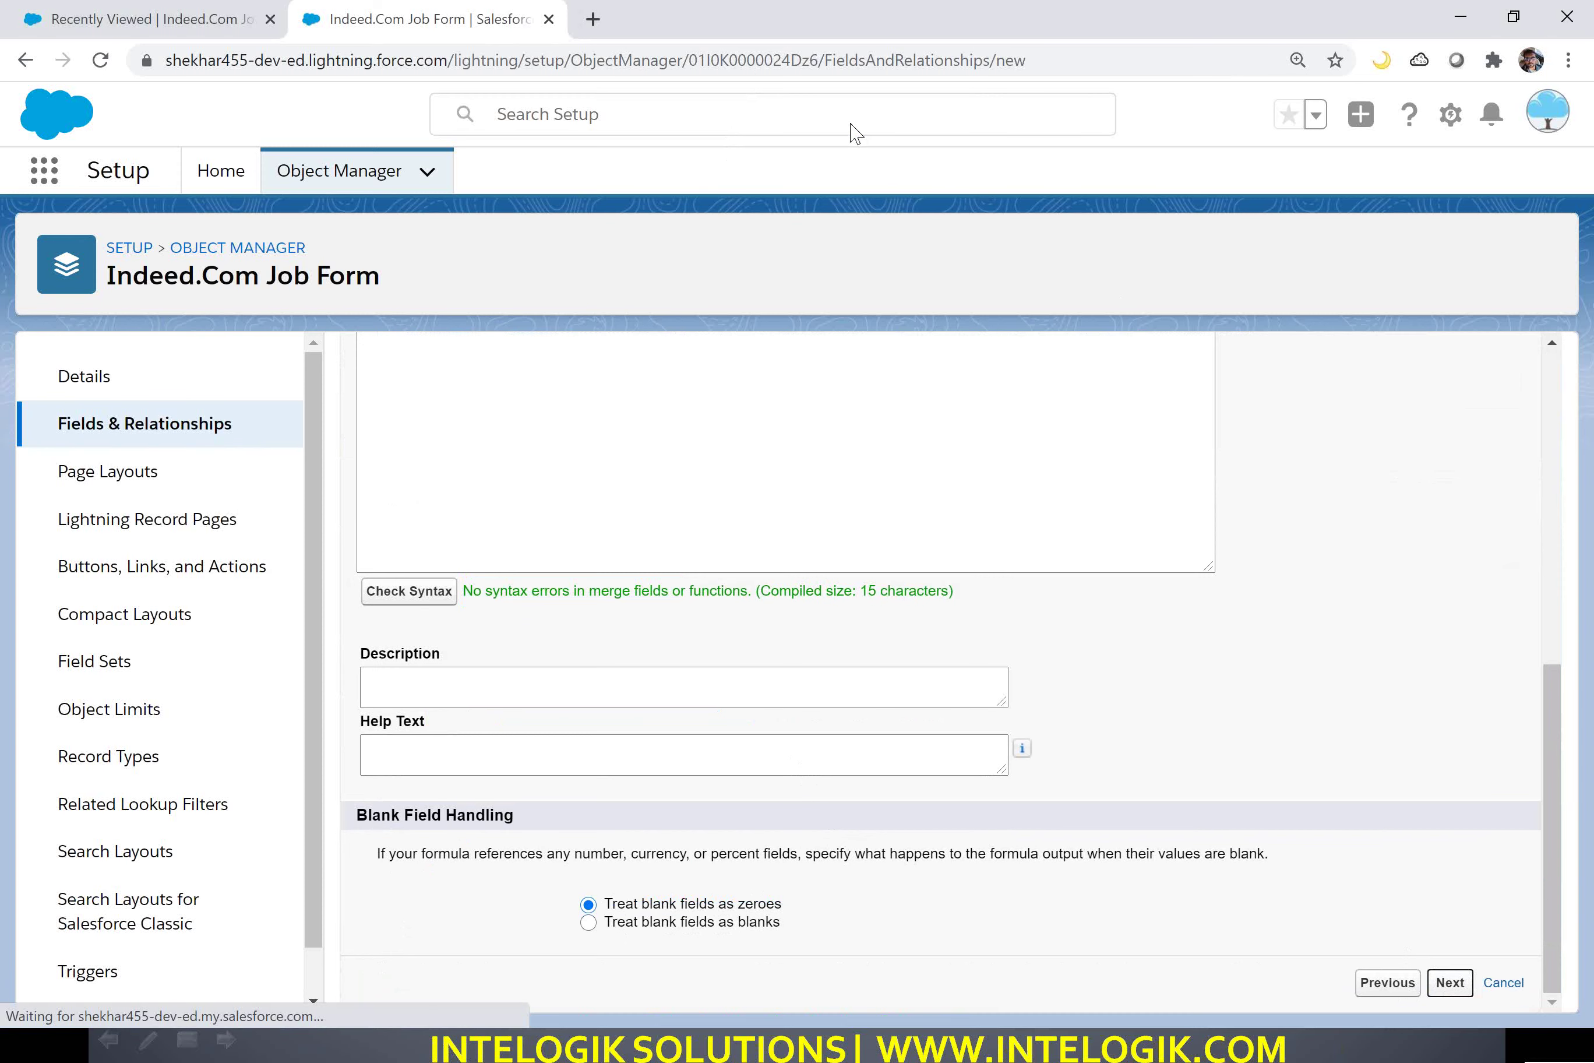
Make the Five Min WFR Action field visible only to the System Administrator profile and proceed to the page layouts.
scroll(993, 449, down, 3)
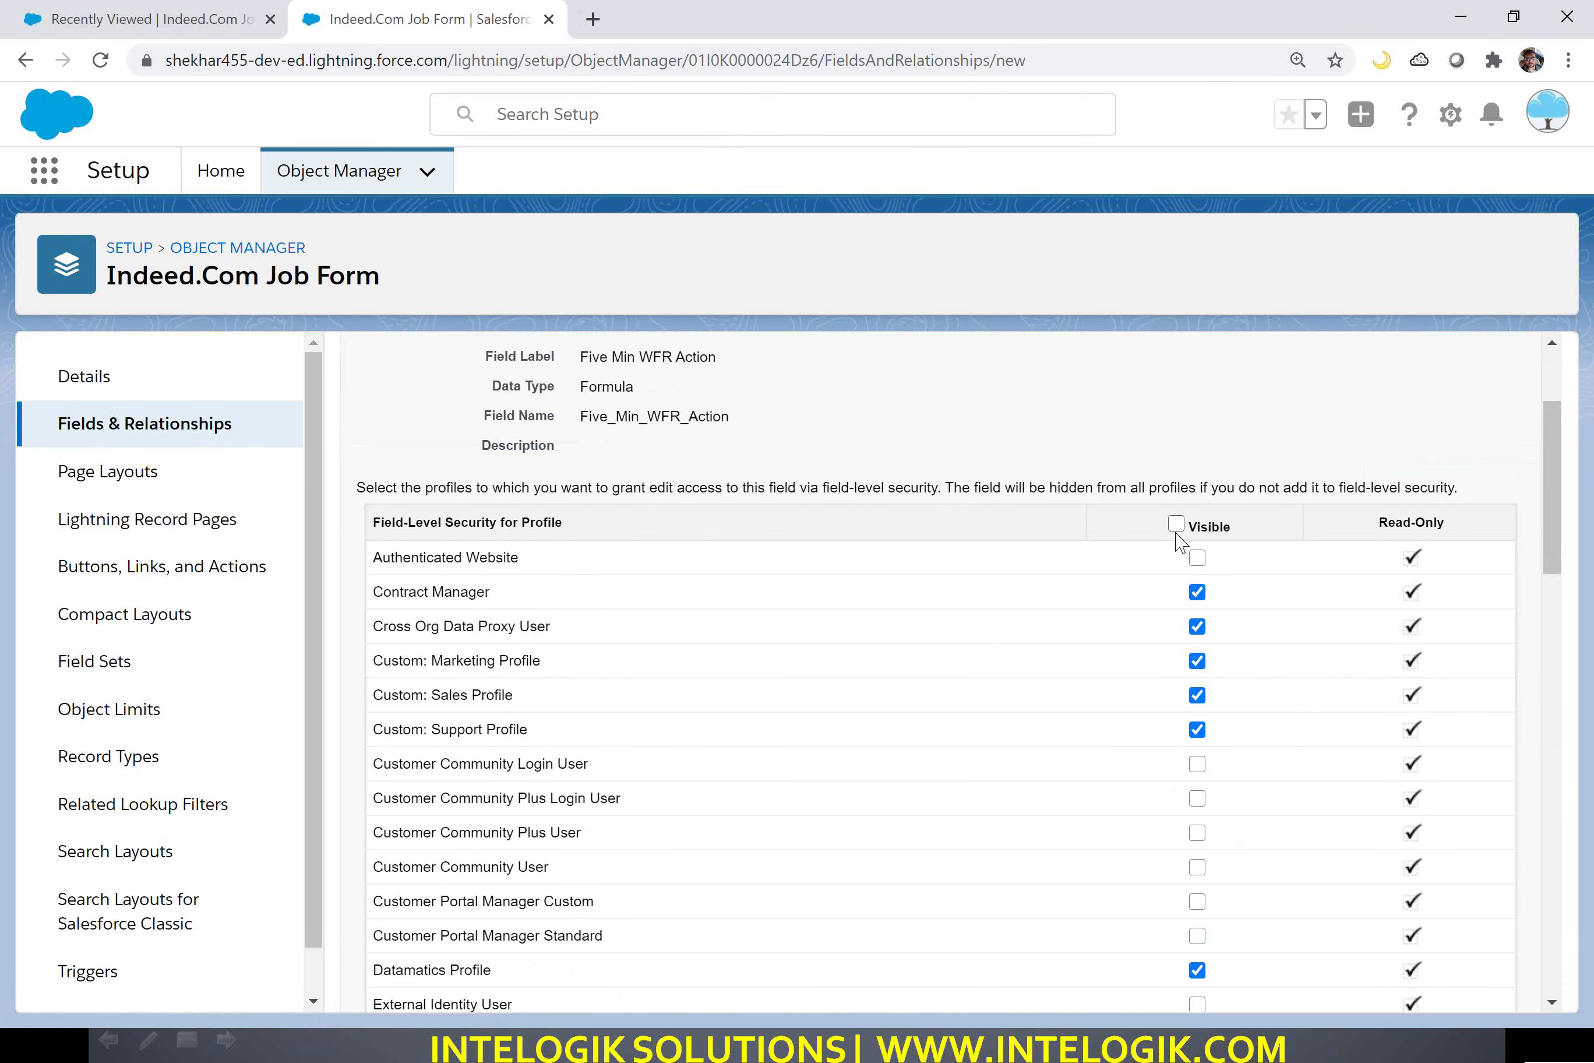
click(1176, 524)
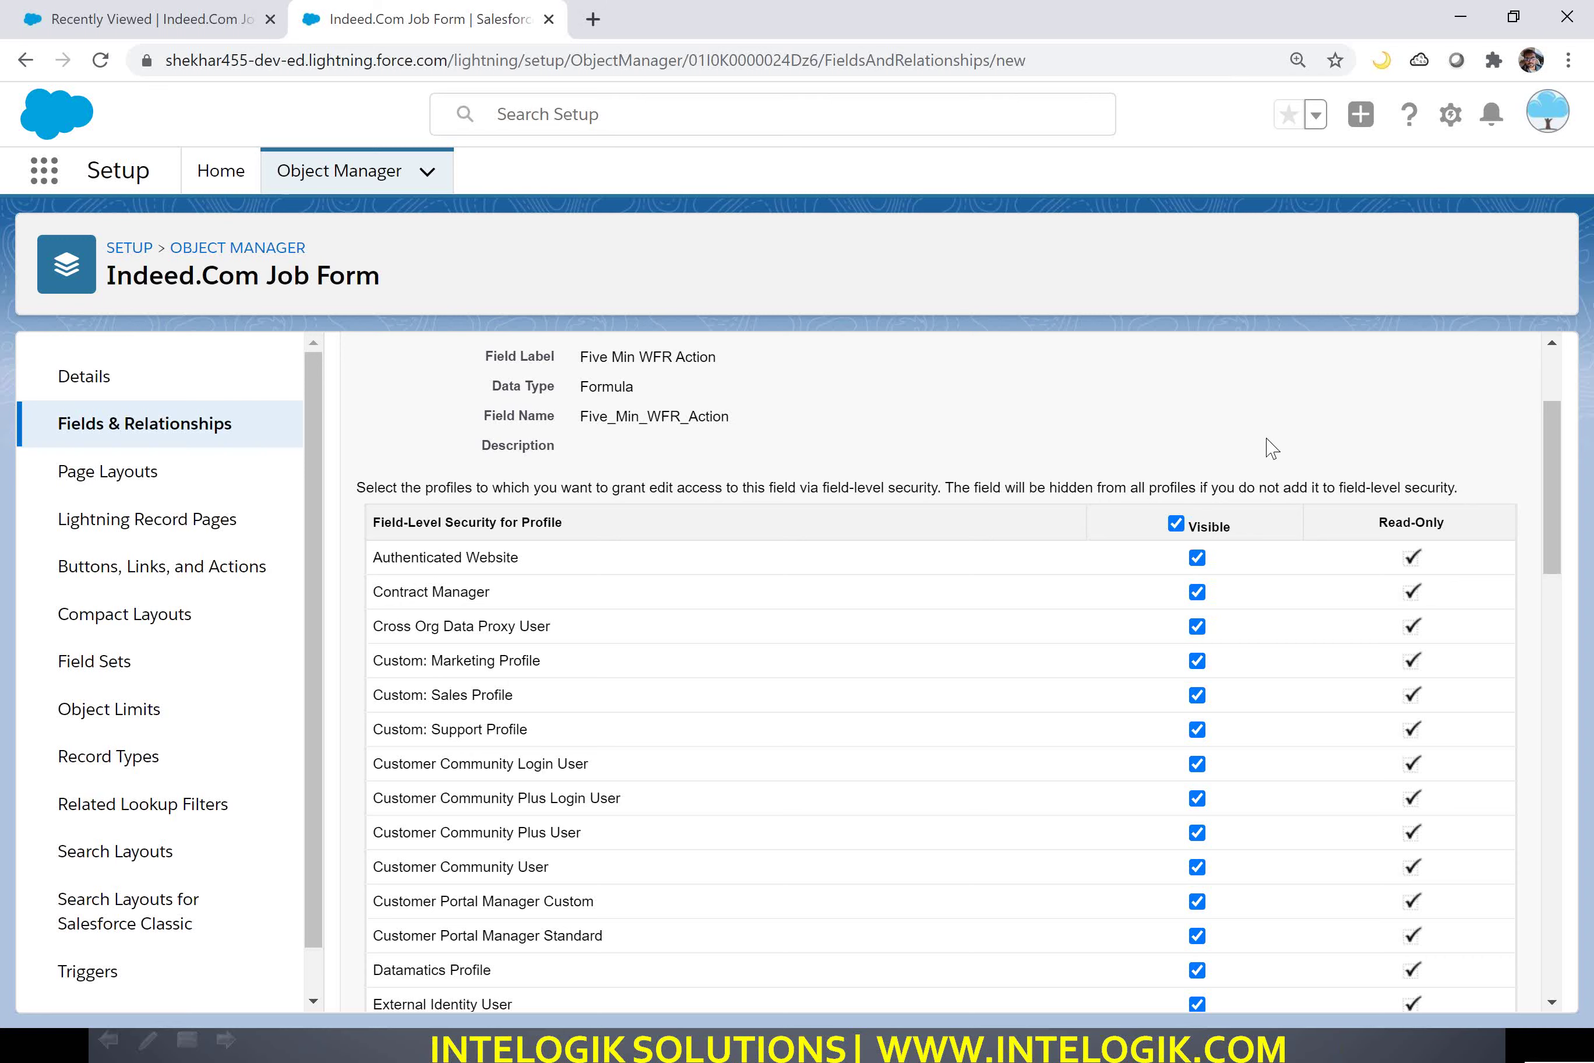
click(1177, 524)
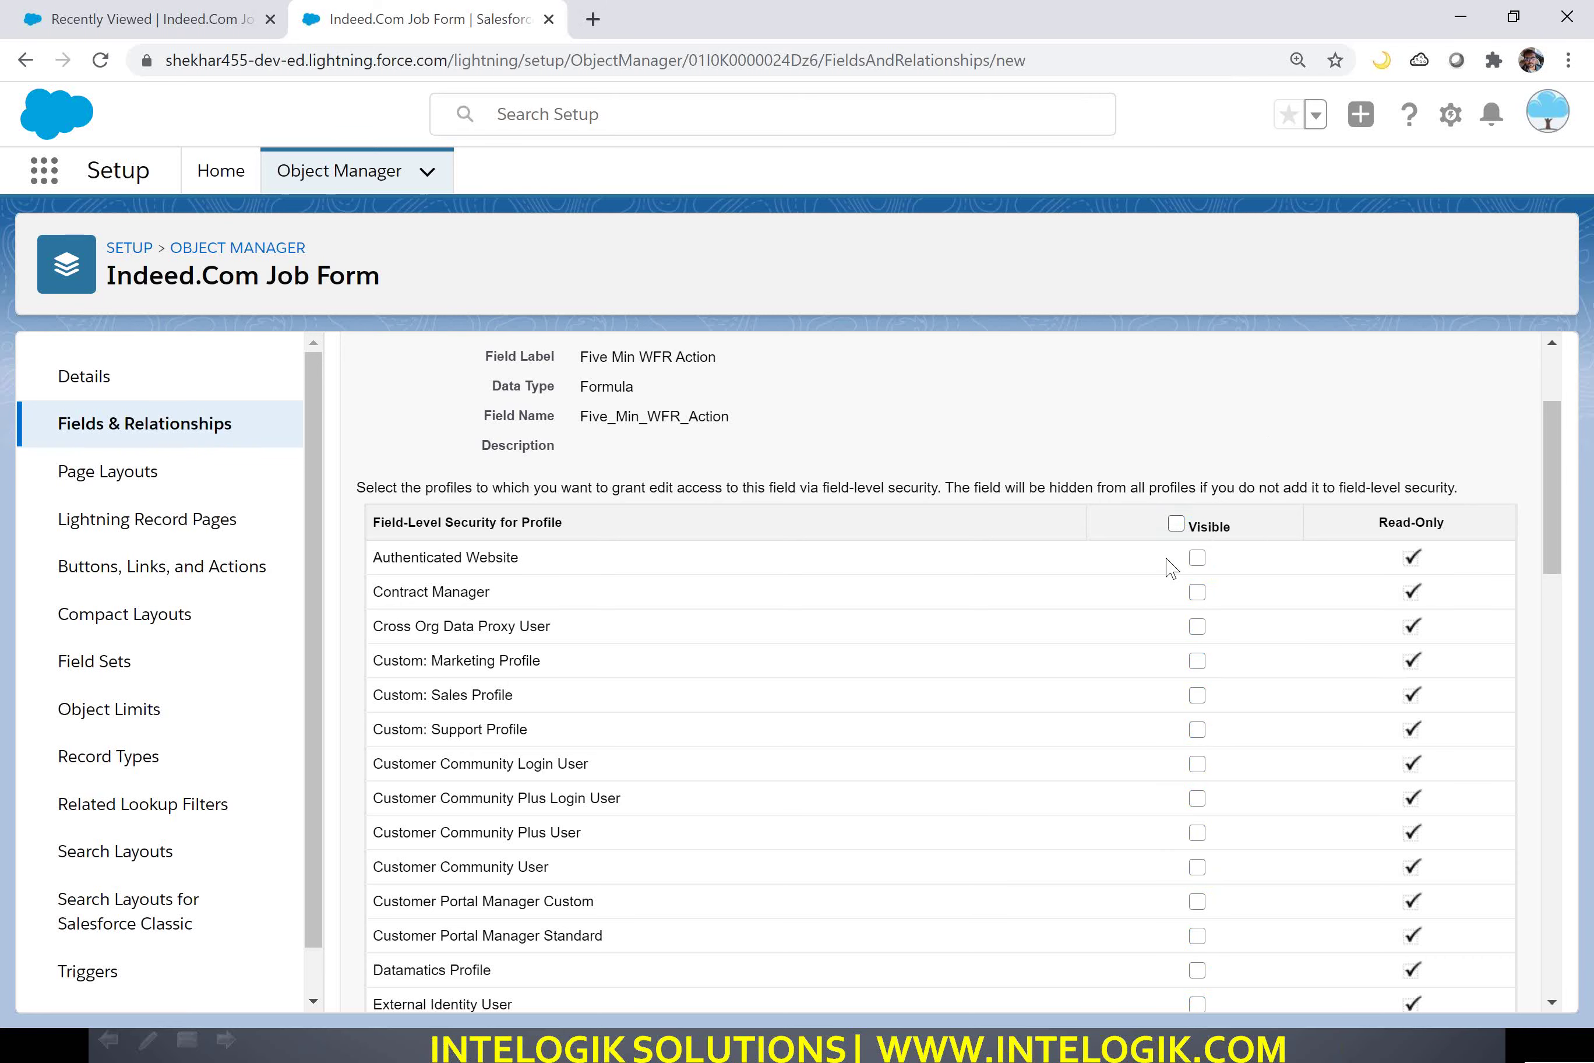
scroll(1164, 566, down, 10)
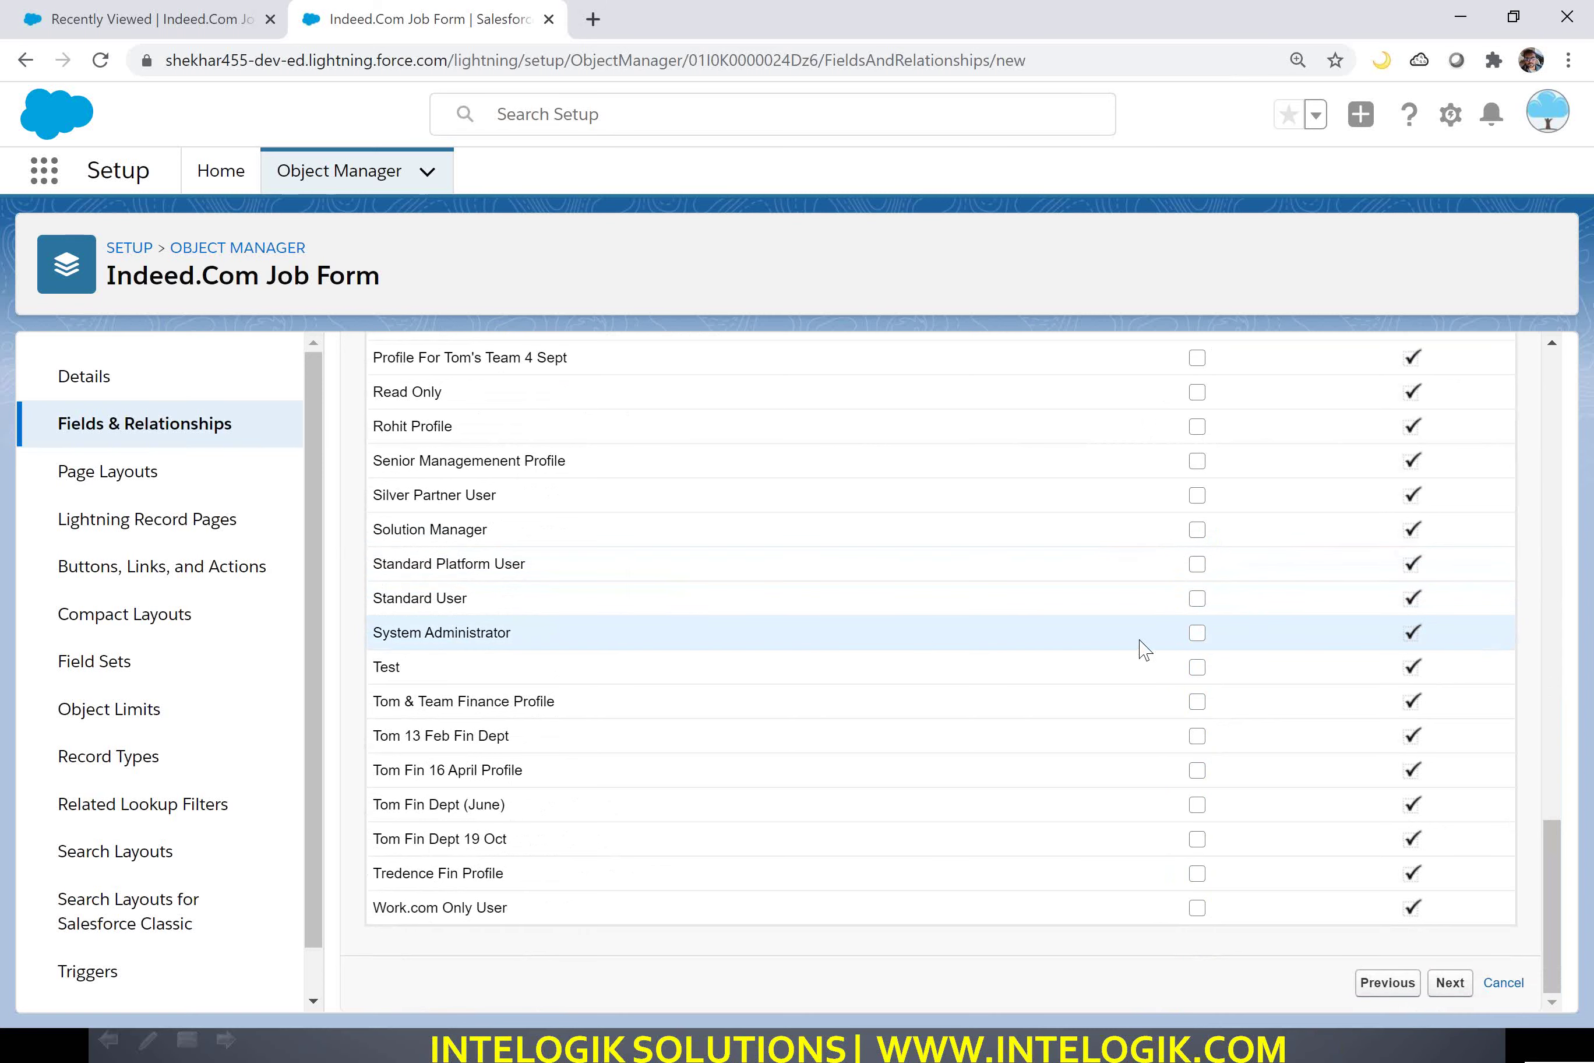
click(1193, 636)
click(1449, 980)
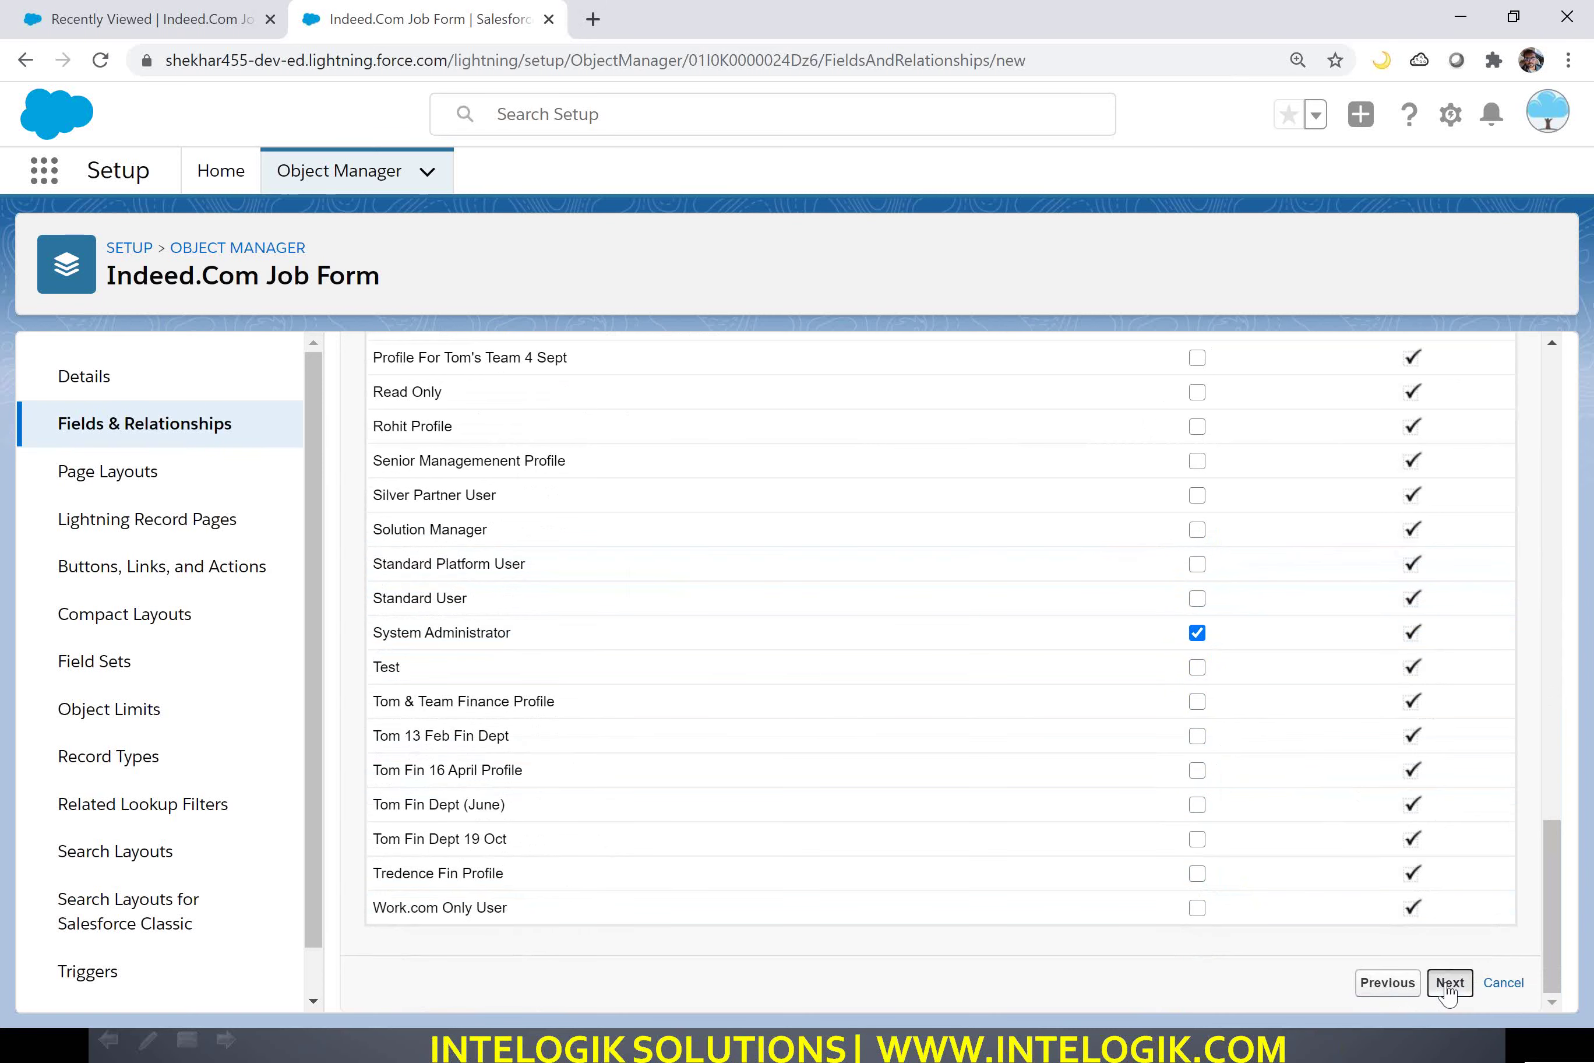
scroll(1114, 508, up, 5)
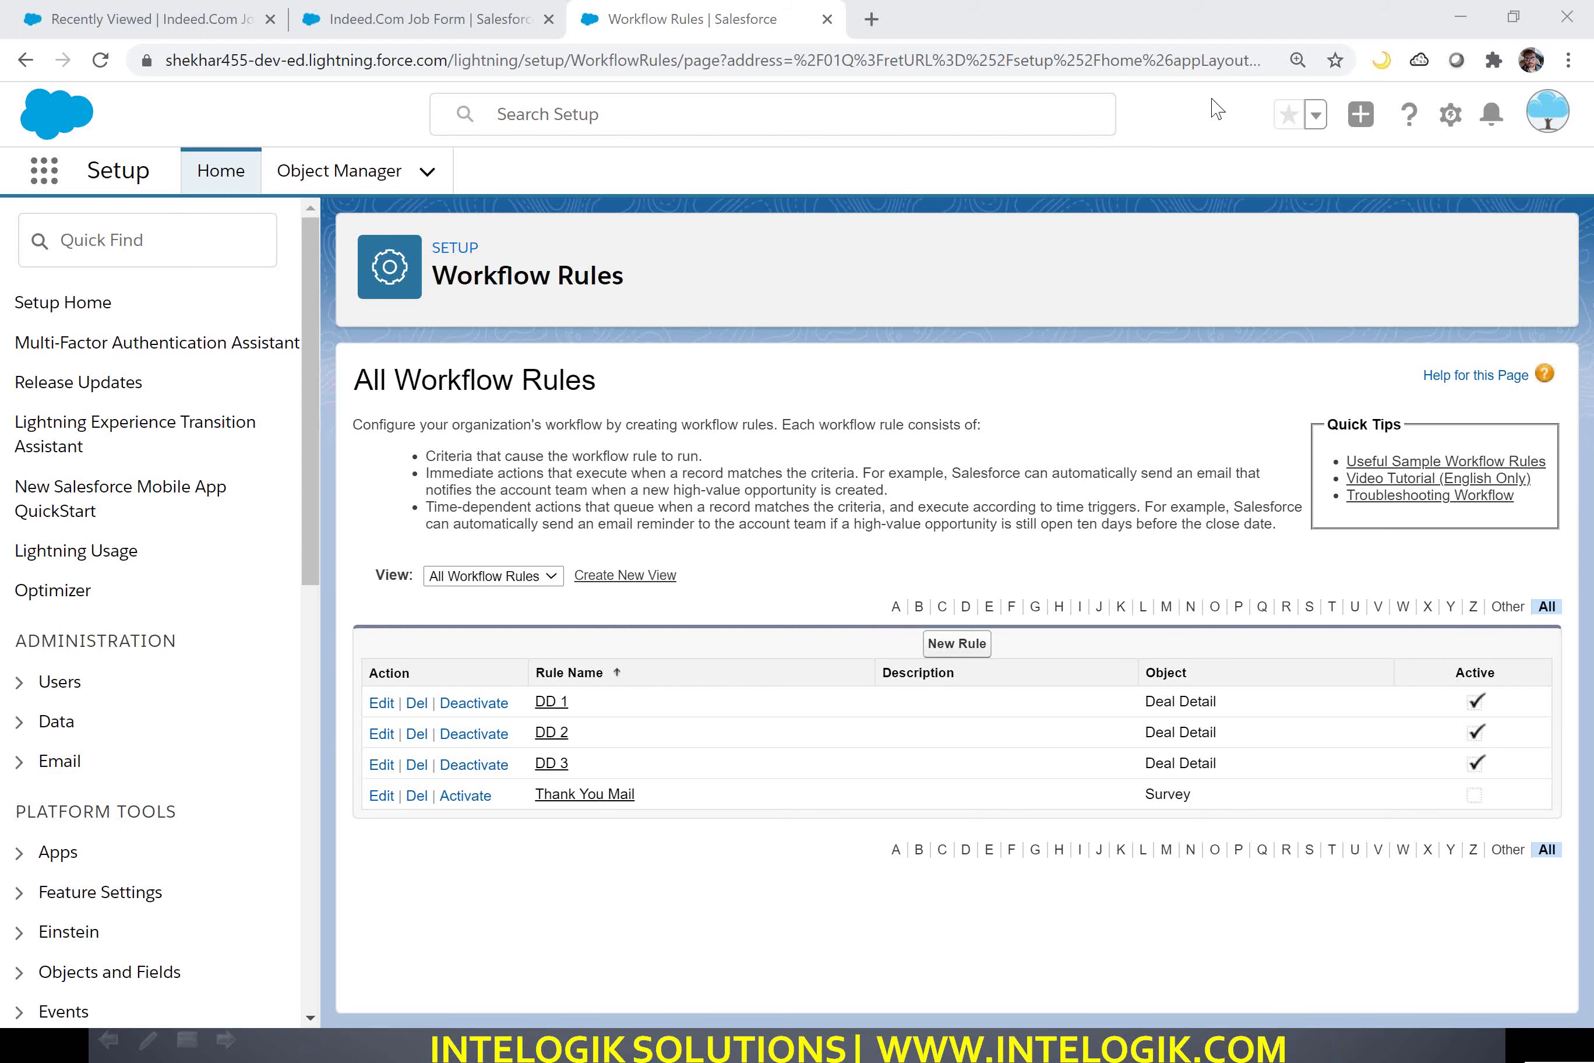
Start a new workflow rule on the Indeed.Com Job Form object and proceed to its configuration.
click(964, 650)
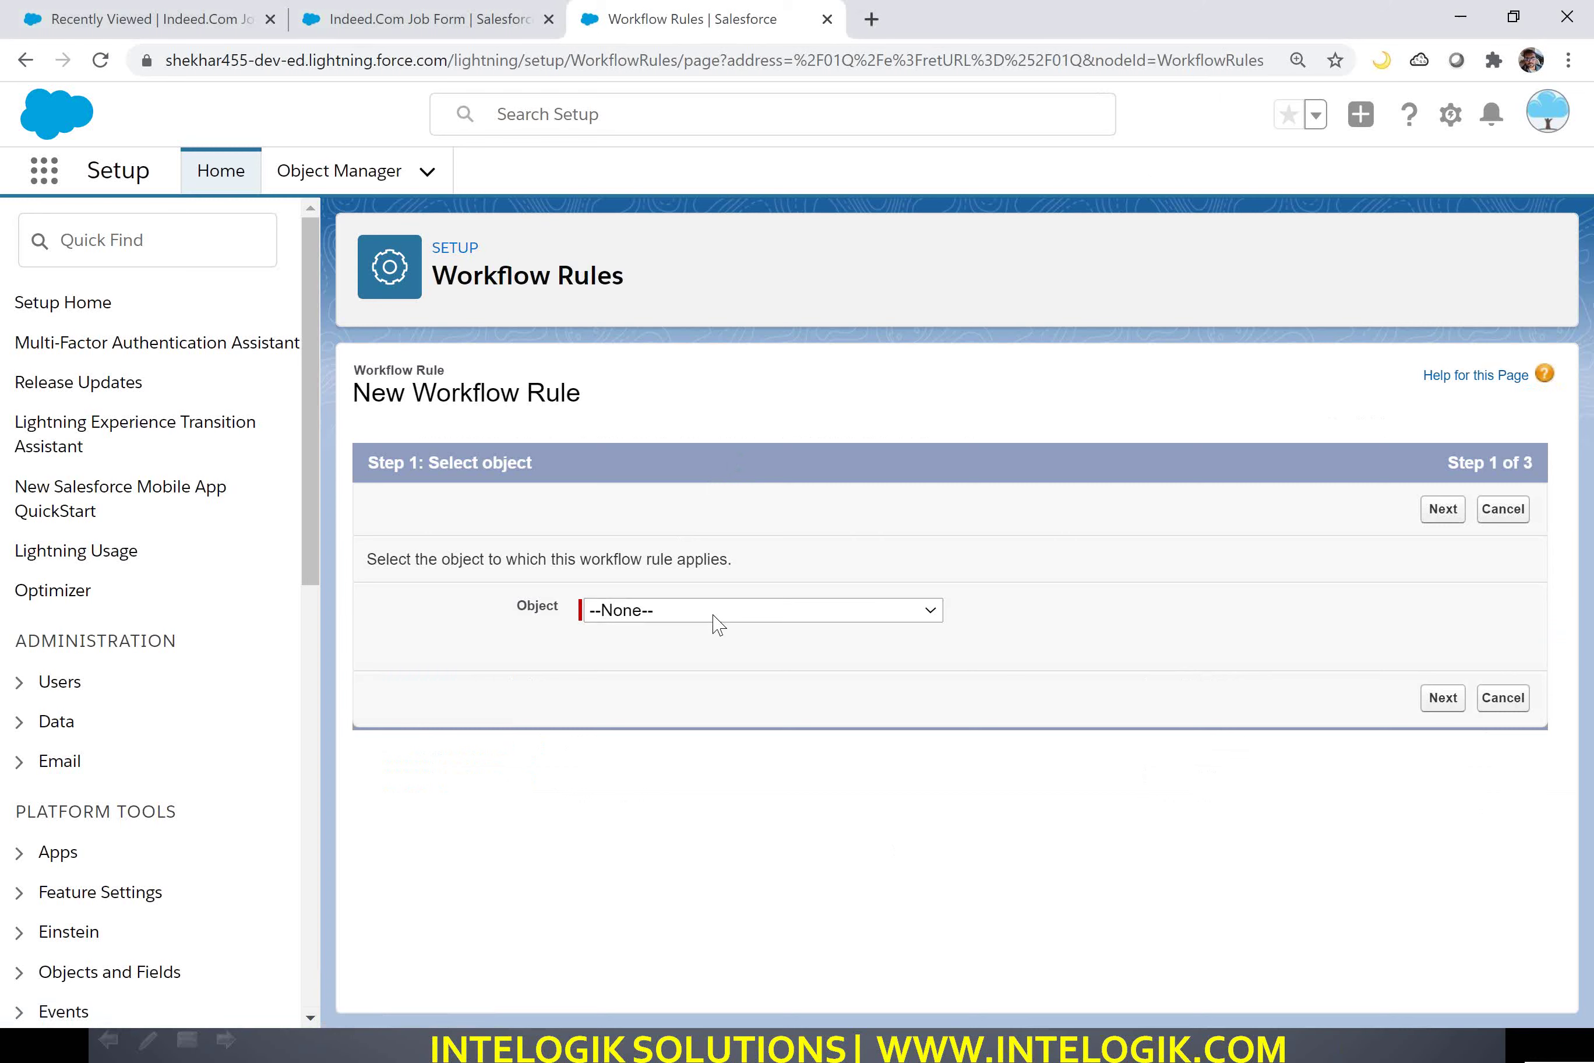
click(809, 617)
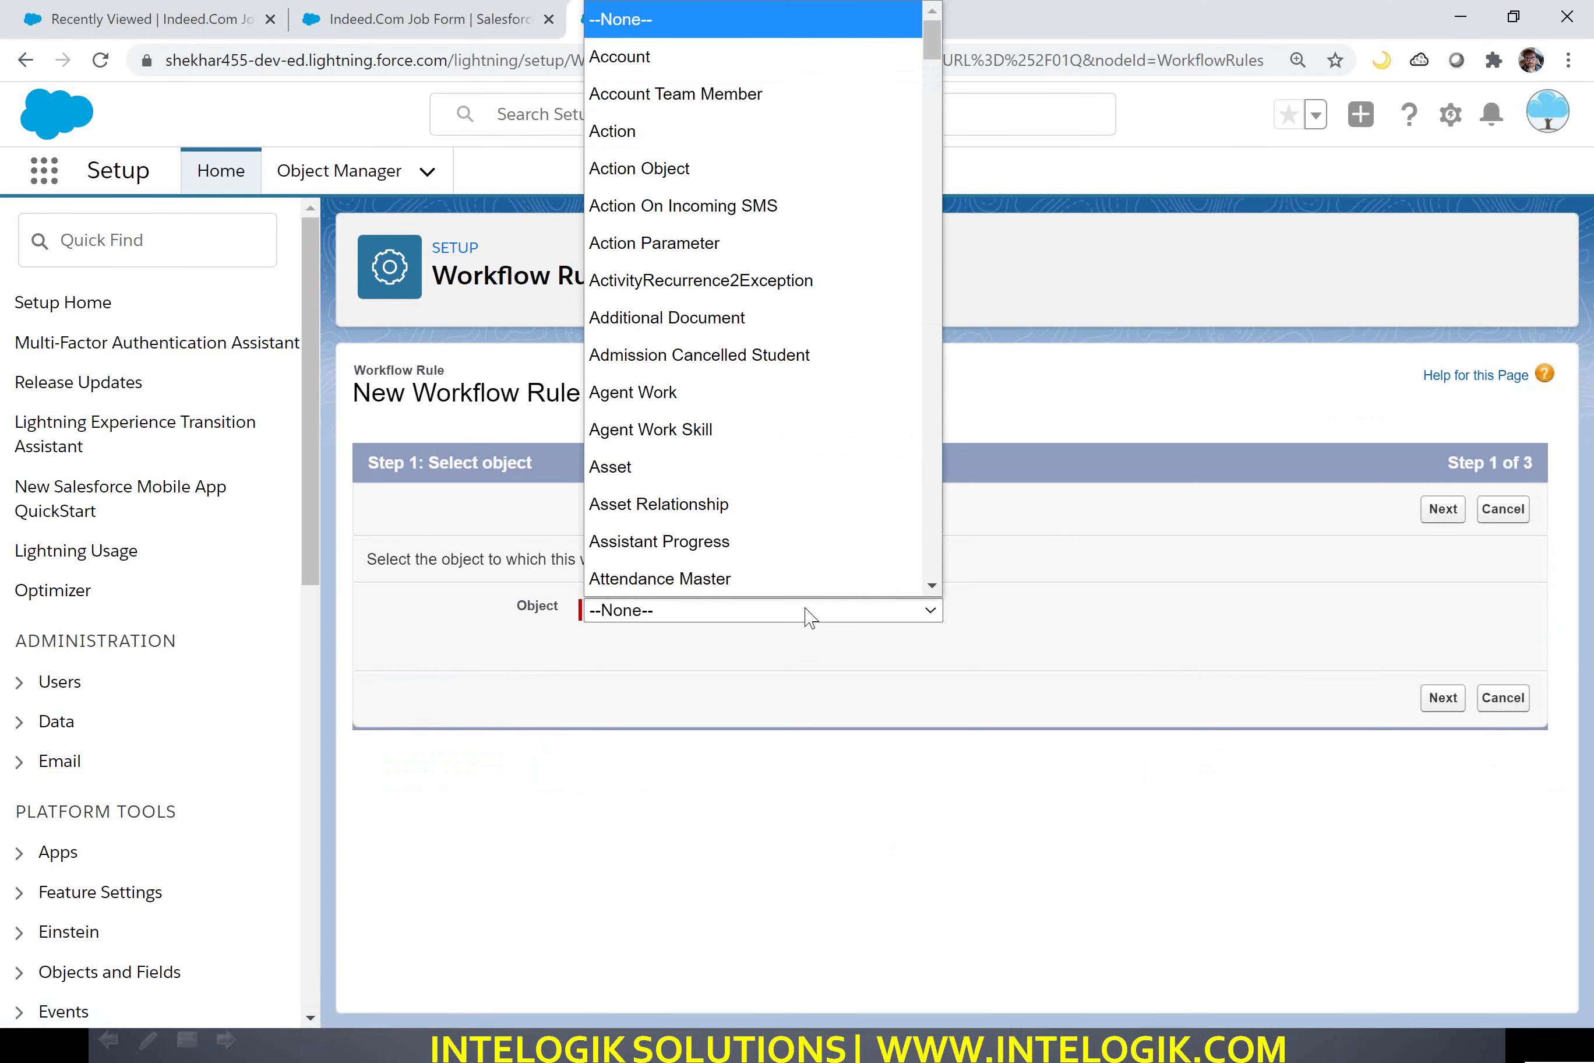
key(i)
key(Down)
key(Down)
key(Down)
key(Down)
key(Down)
key(Down)
key(Down)
key(Down)
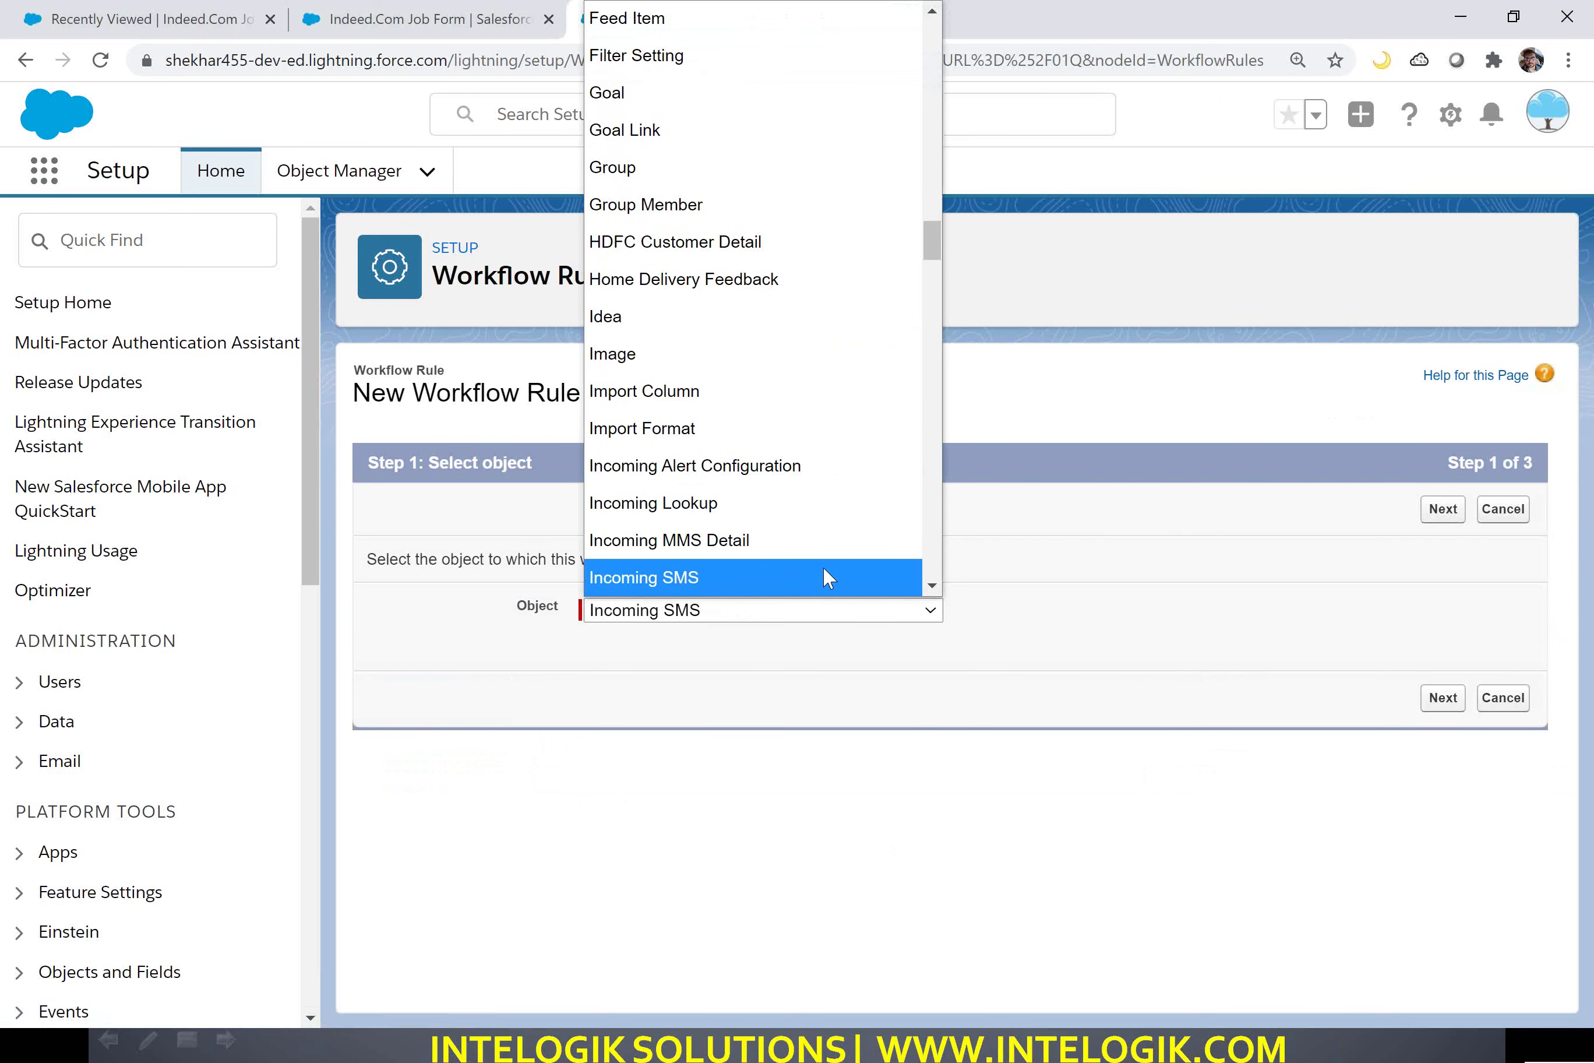
click(827, 577)
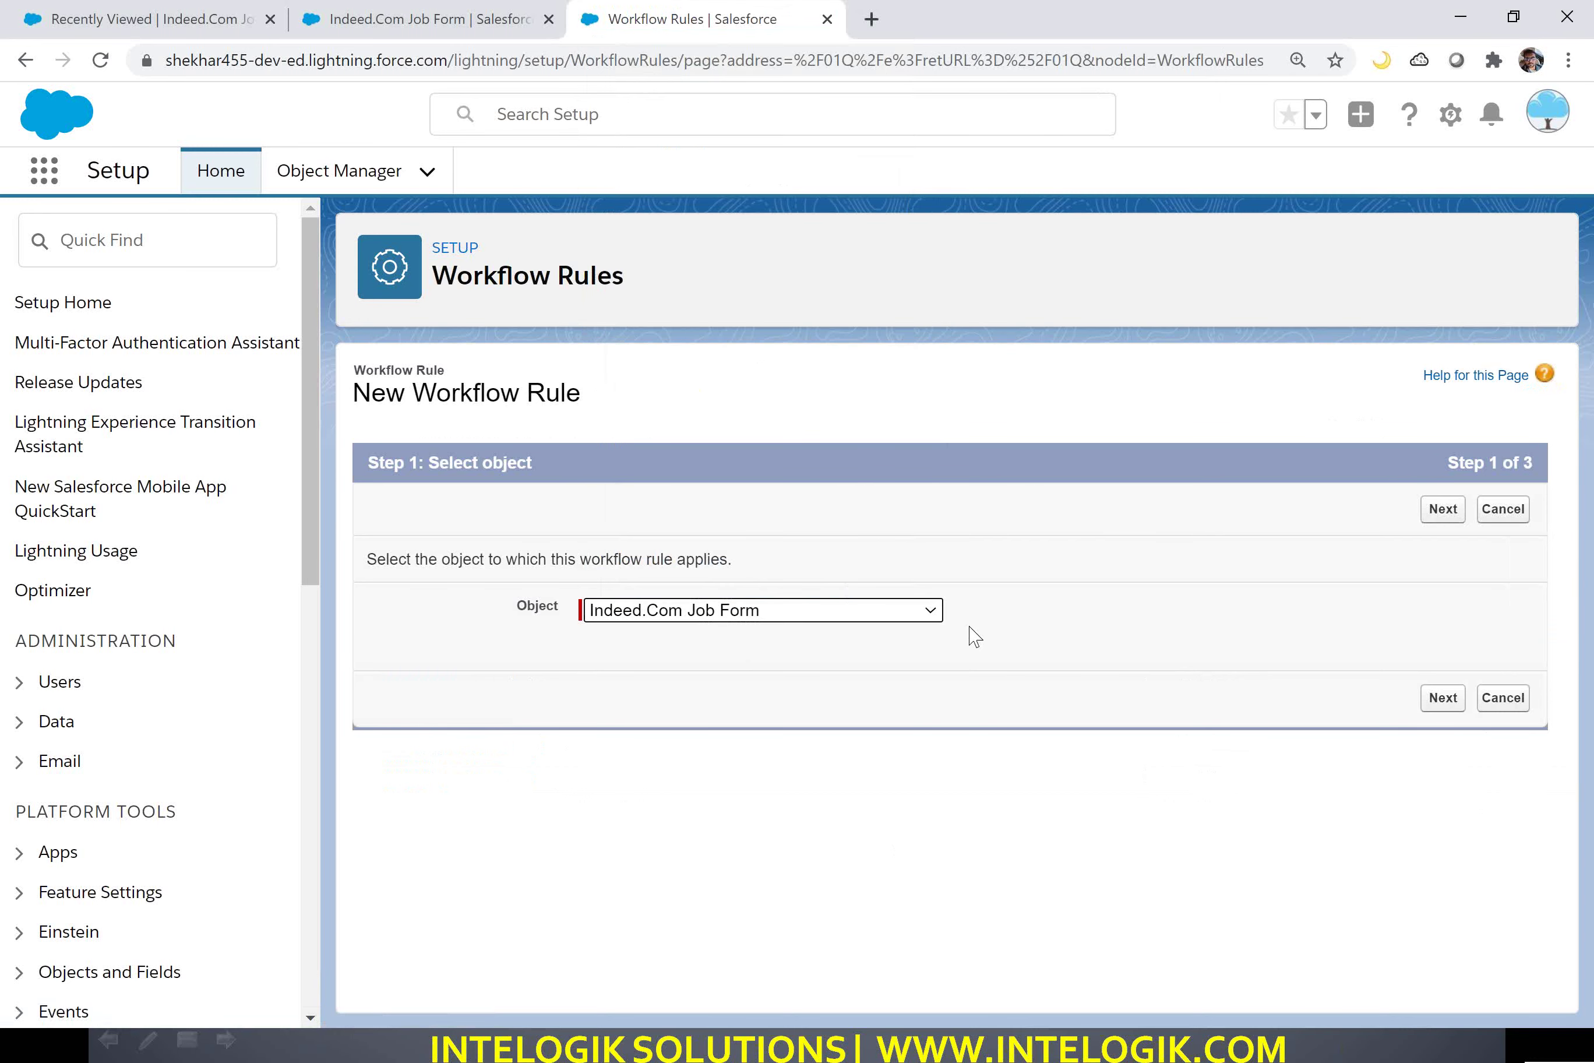
click(1441, 697)
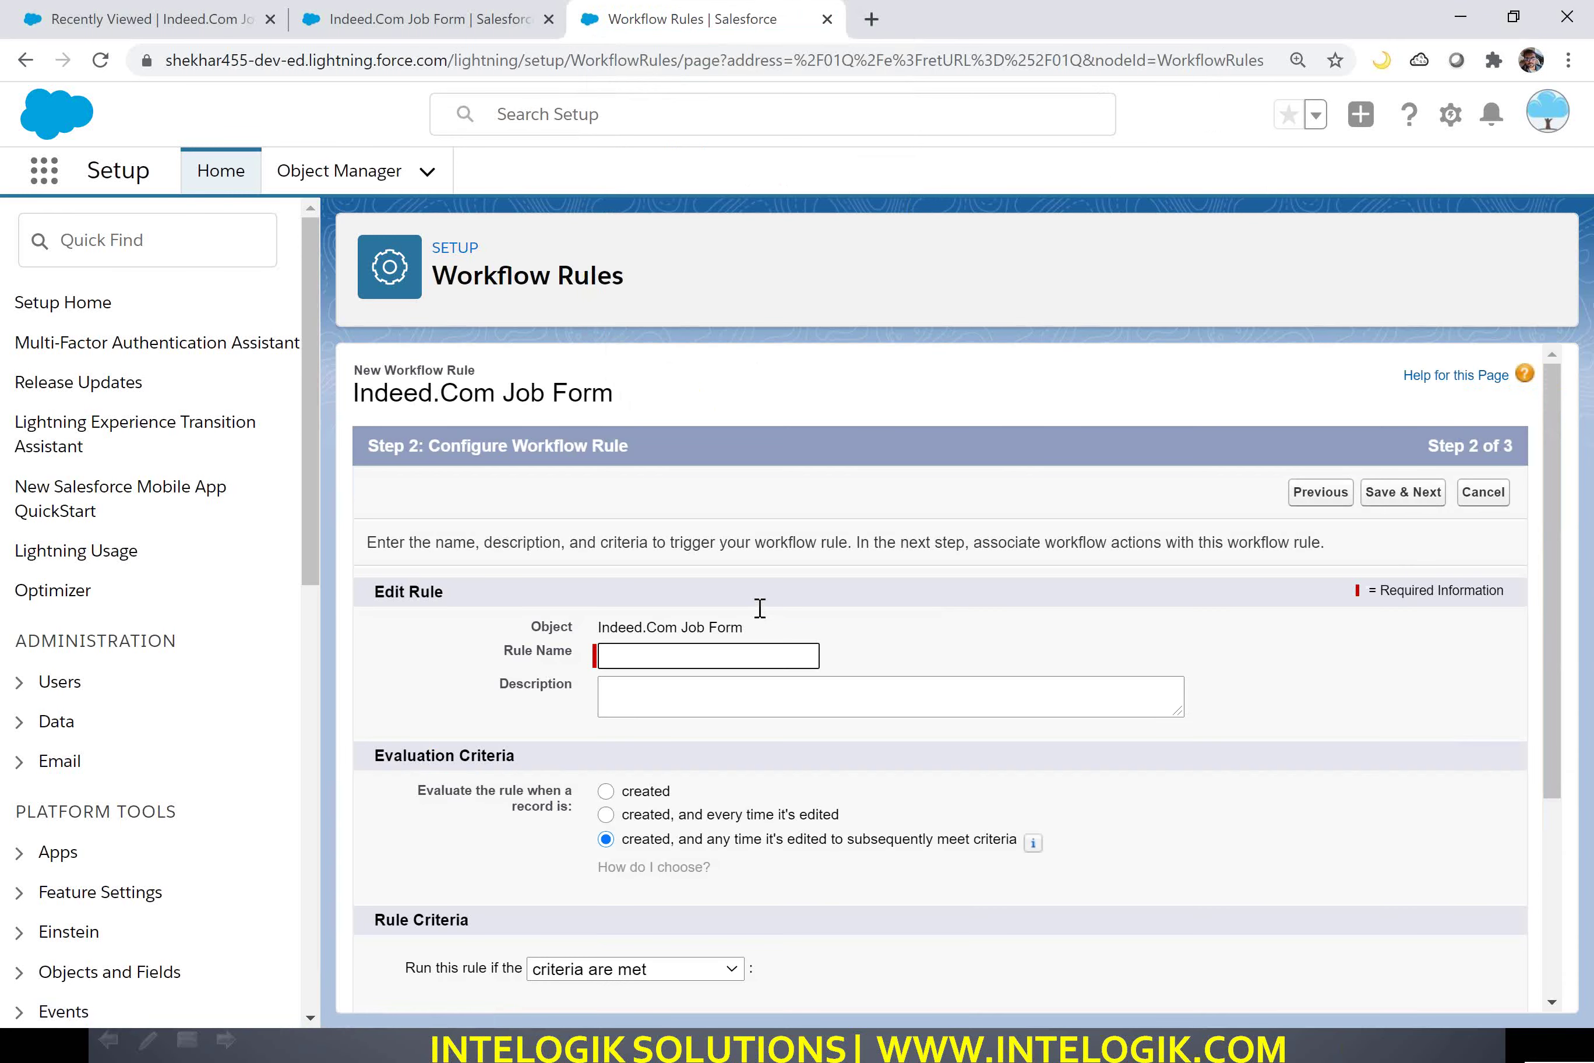
Name the workflow rule High Experience WFR and have it evaluated only when a record is created.
text(High Experience WFR)
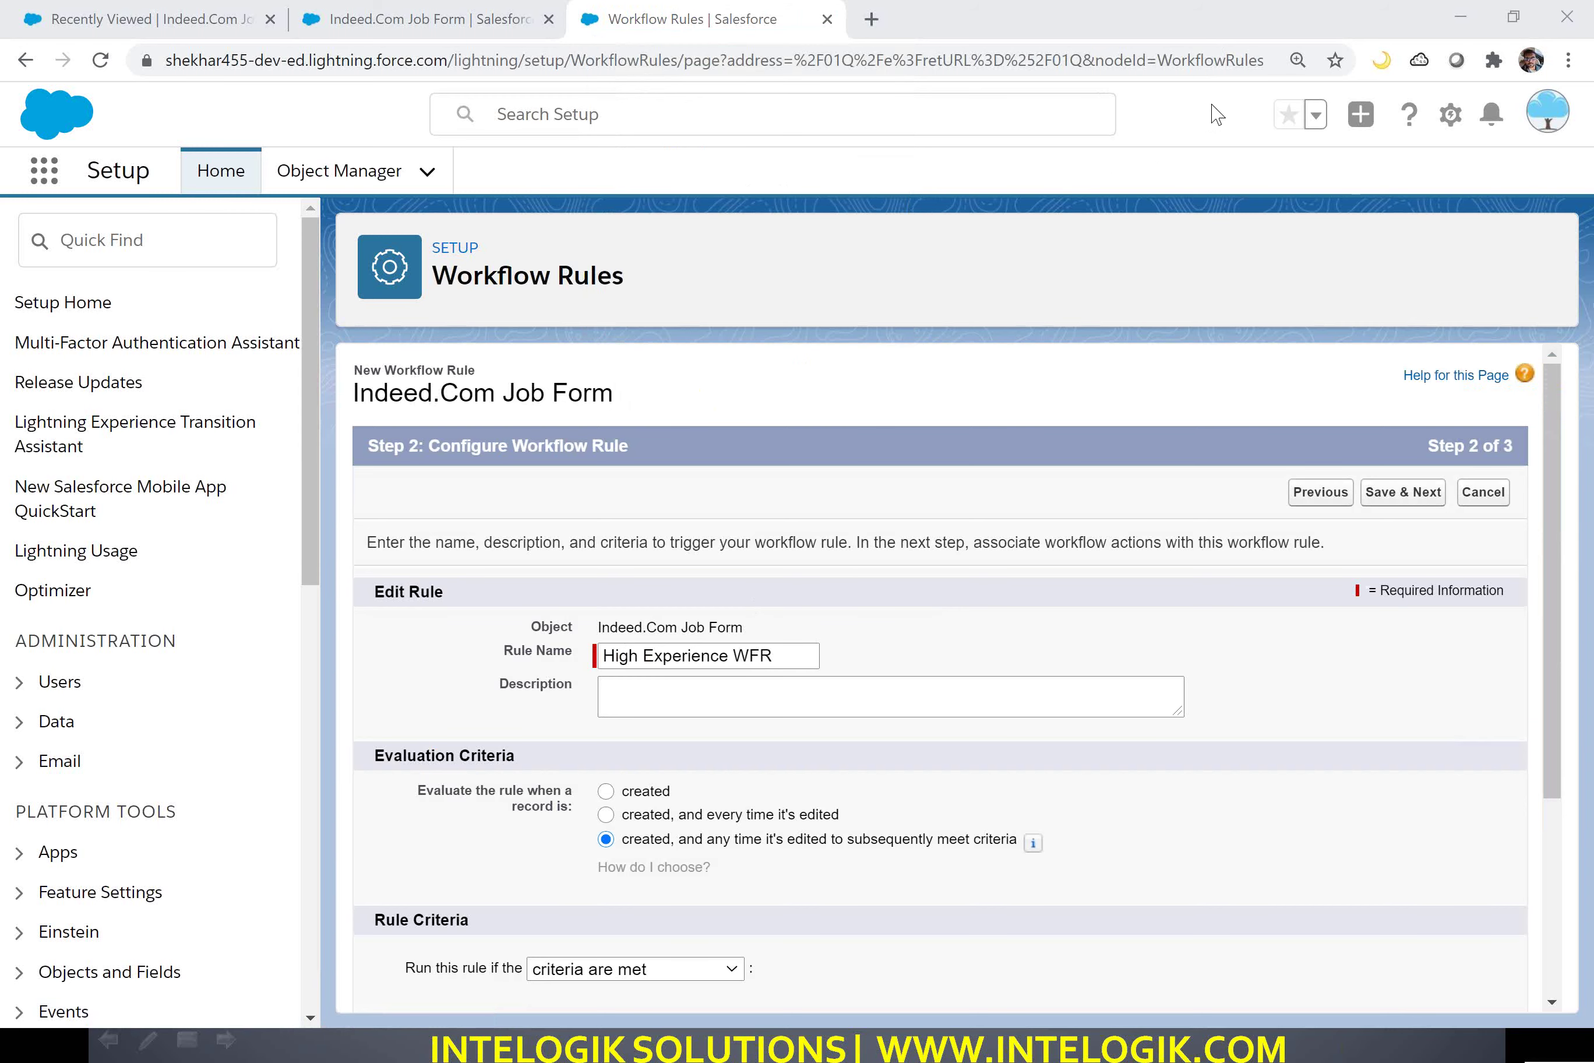
scroll(804, 558, down, 3)
drag(670, 596, 626, 604)
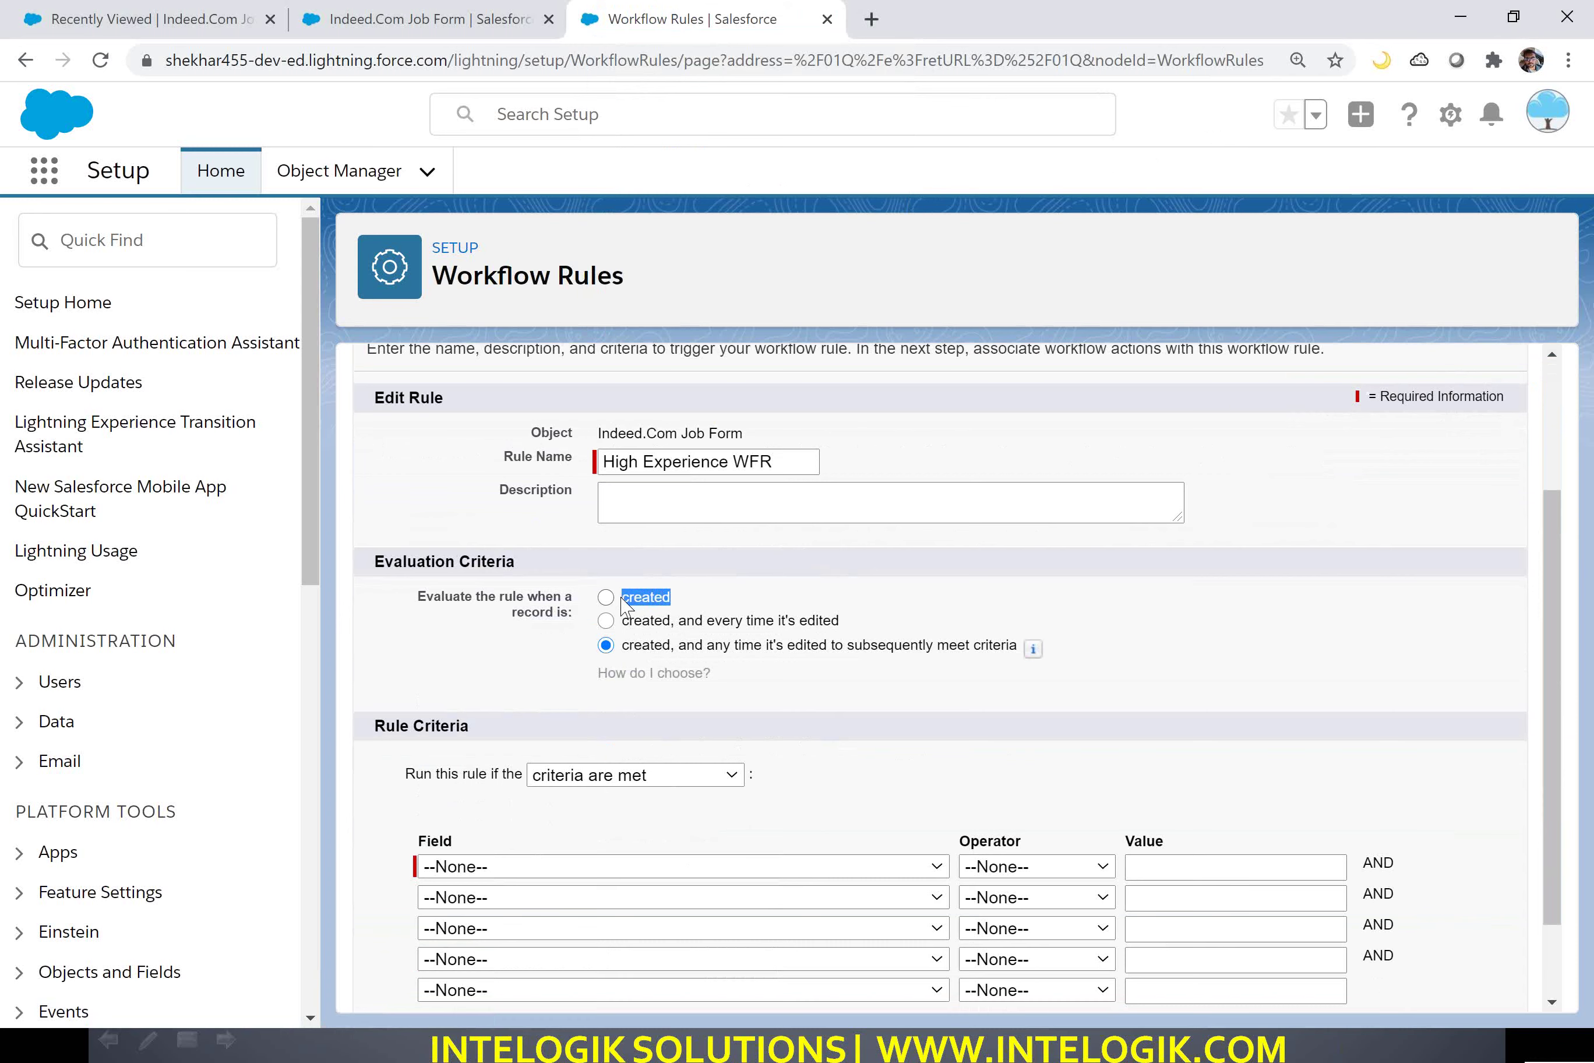
click(607, 598)
Set the first rule criterion to Indeed.Com Job Form: Country equals INDIA, picking the country from the value lookup.
scroll(758, 569, down, 2)
click(776, 760)
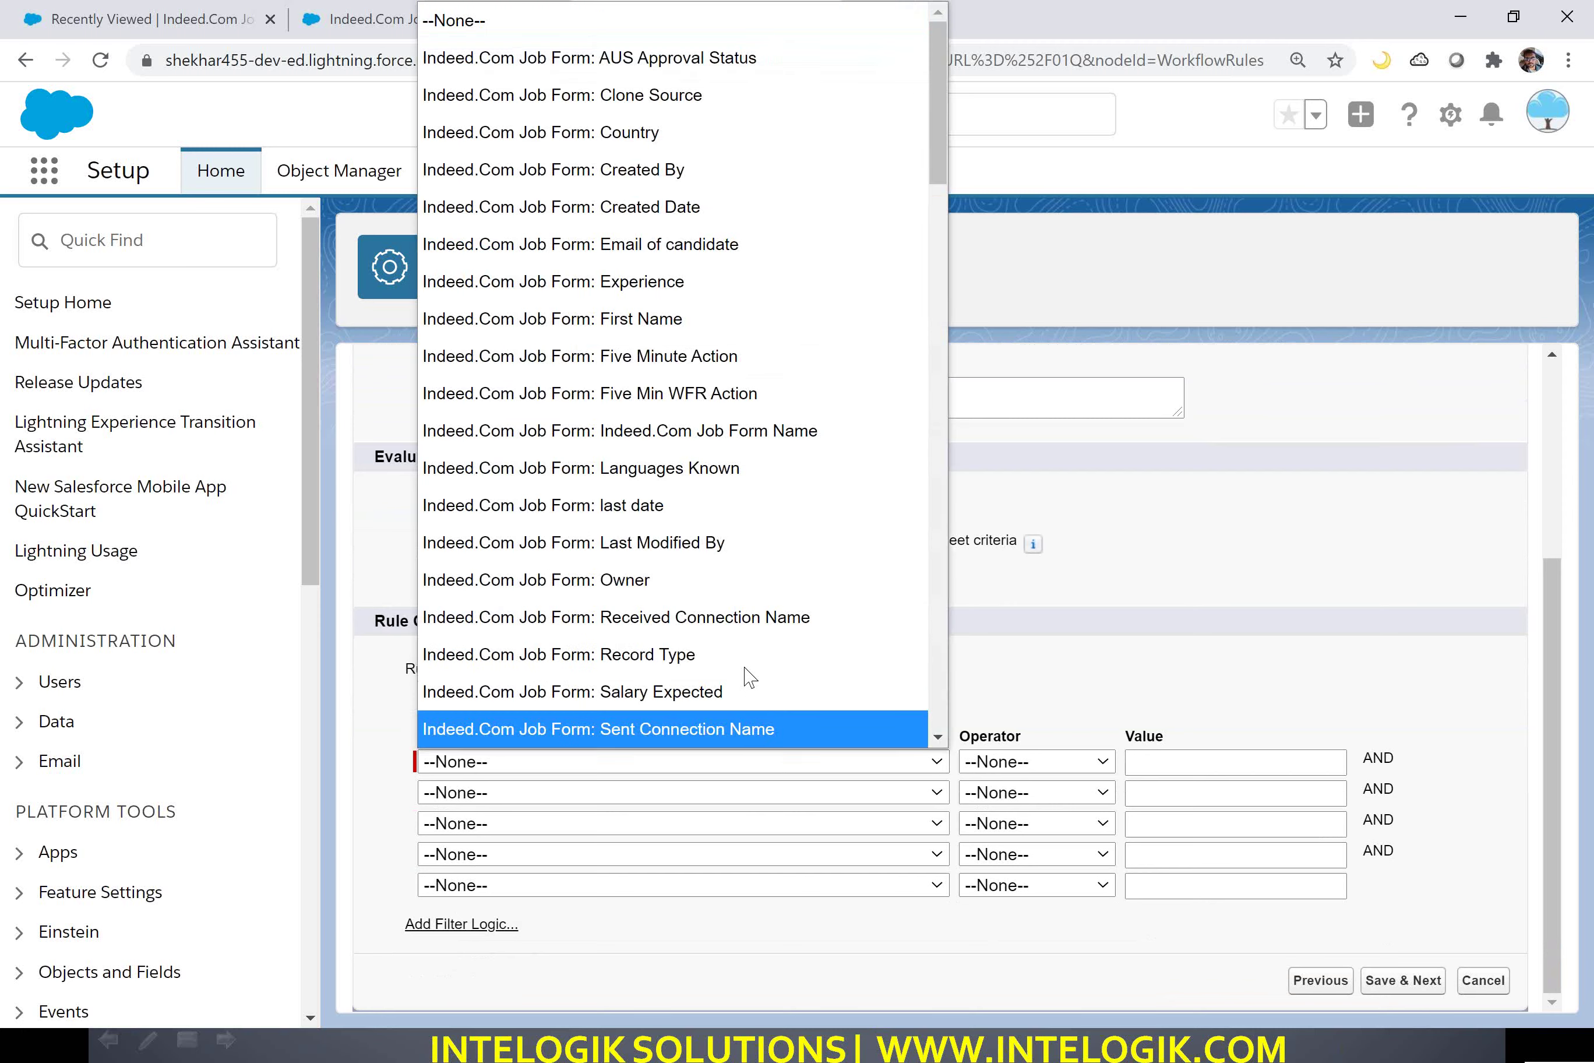
click(701, 140)
click(1036, 761)
click(1039, 357)
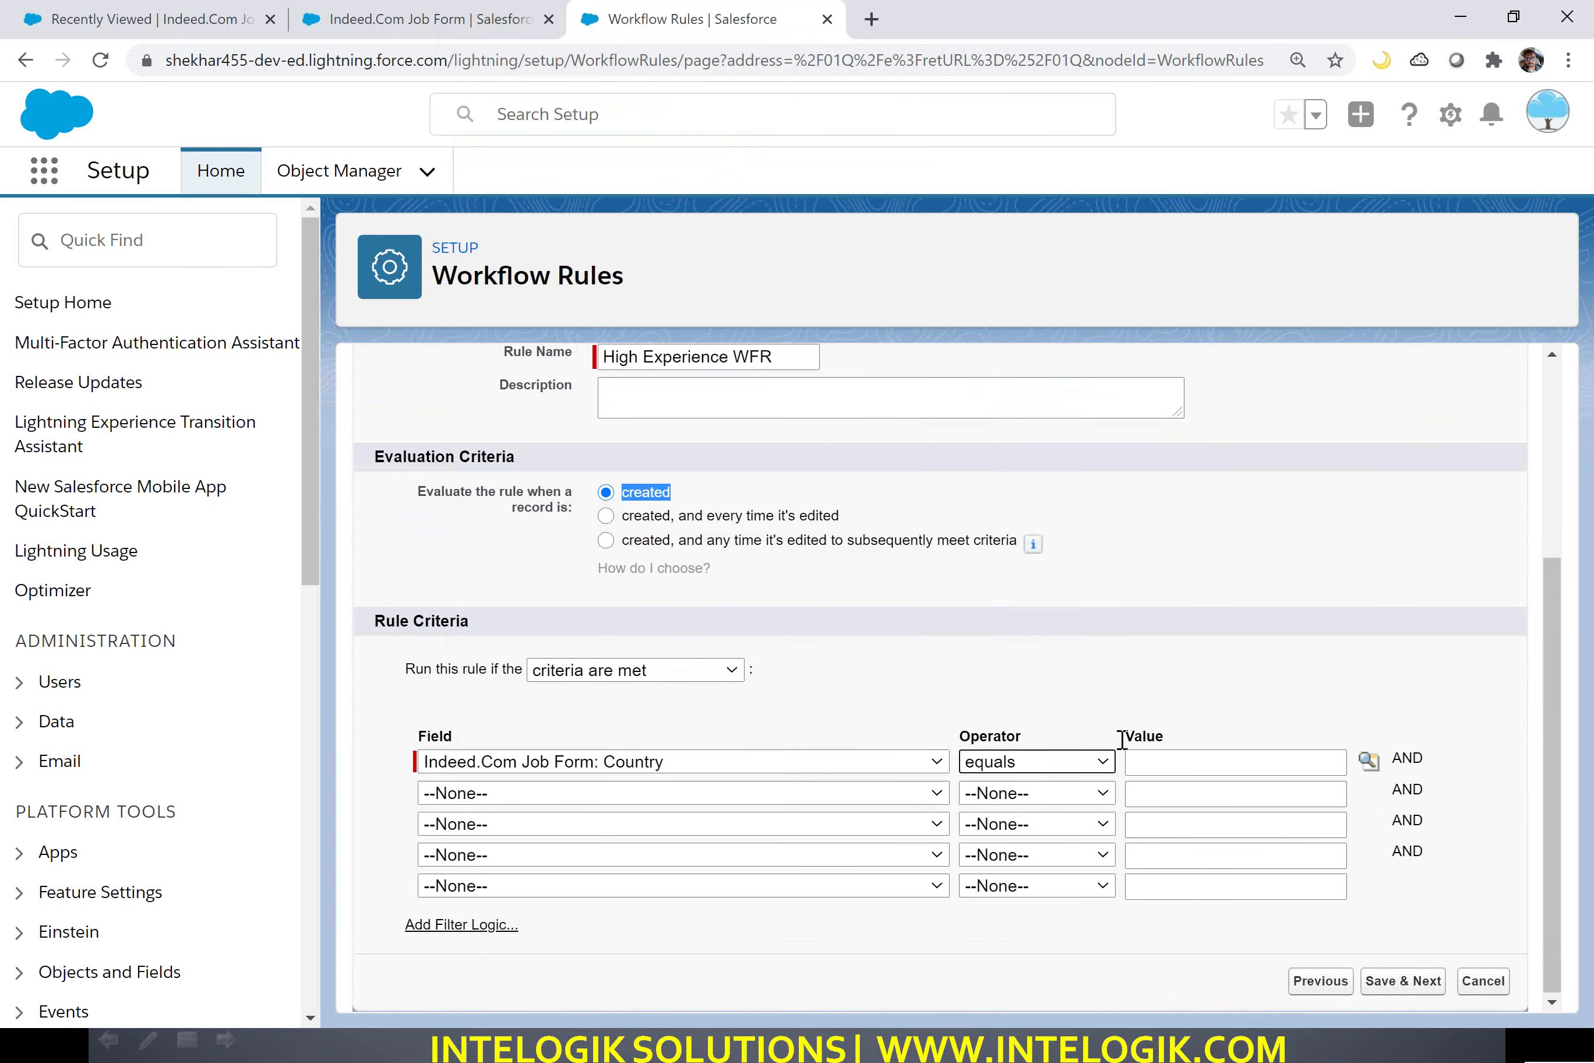
click(1365, 761)
click(93, 245)
click(376, 151)
Add a second rule criterion requiring Indeed.Com Job Form: Experience greater or equal 10.
click(552, 794)
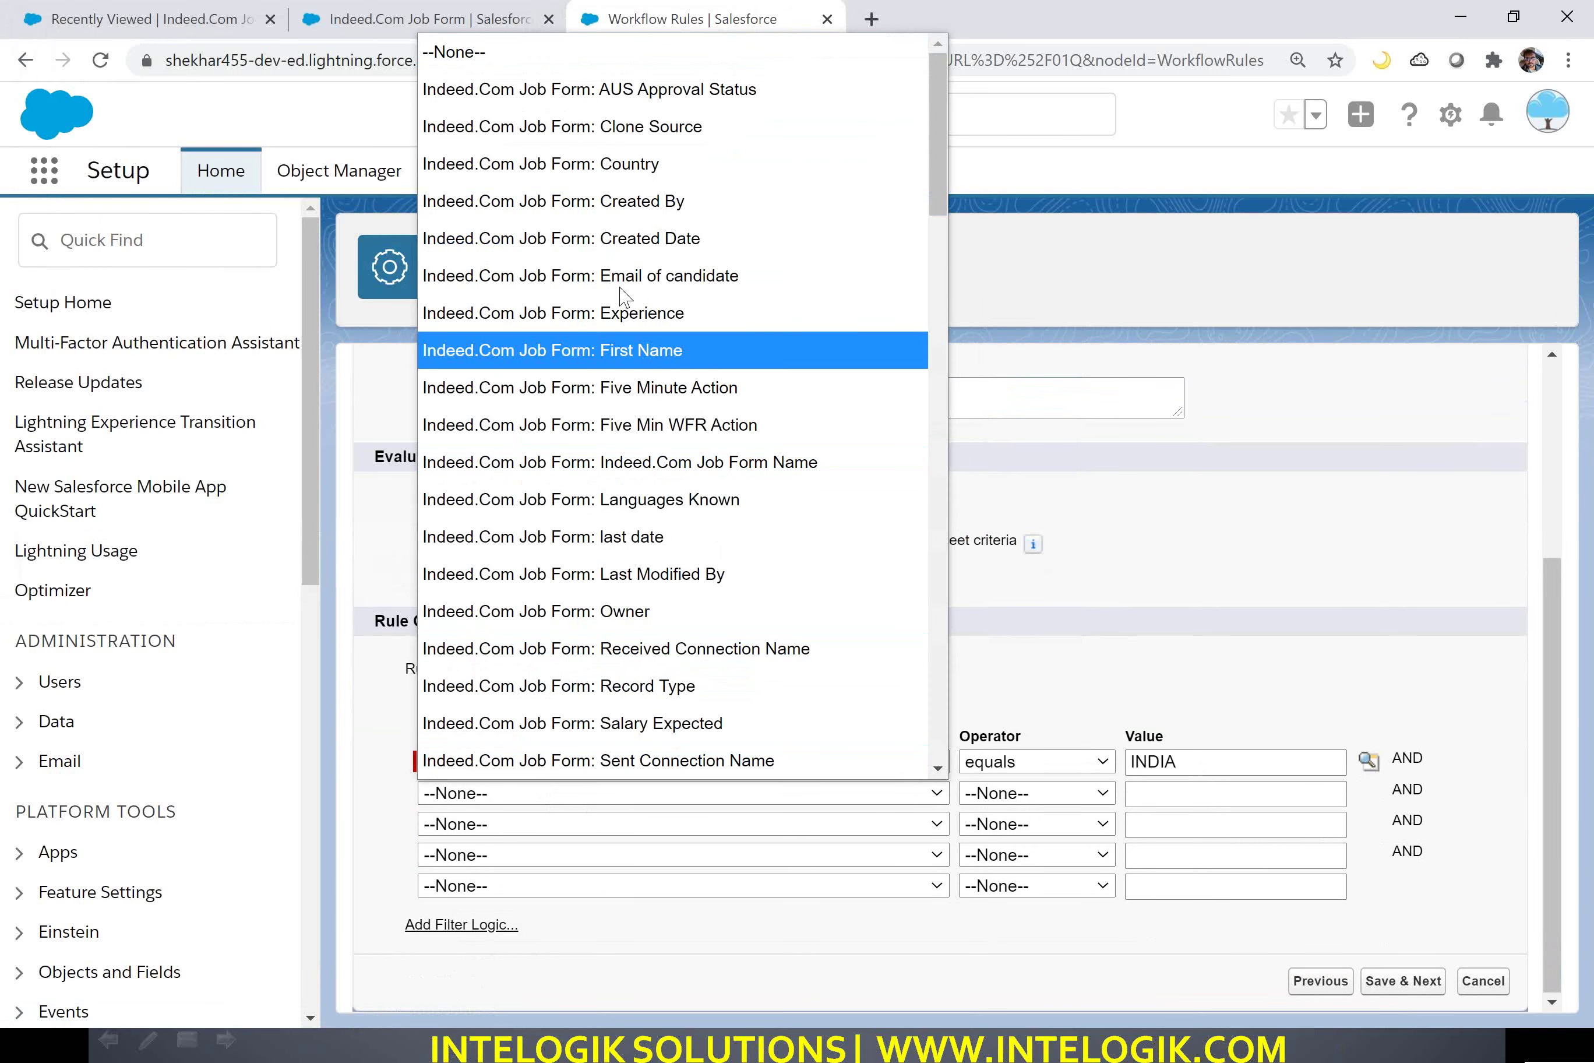
click(686, 315)
click(1025, 722)
click(1046, 795)
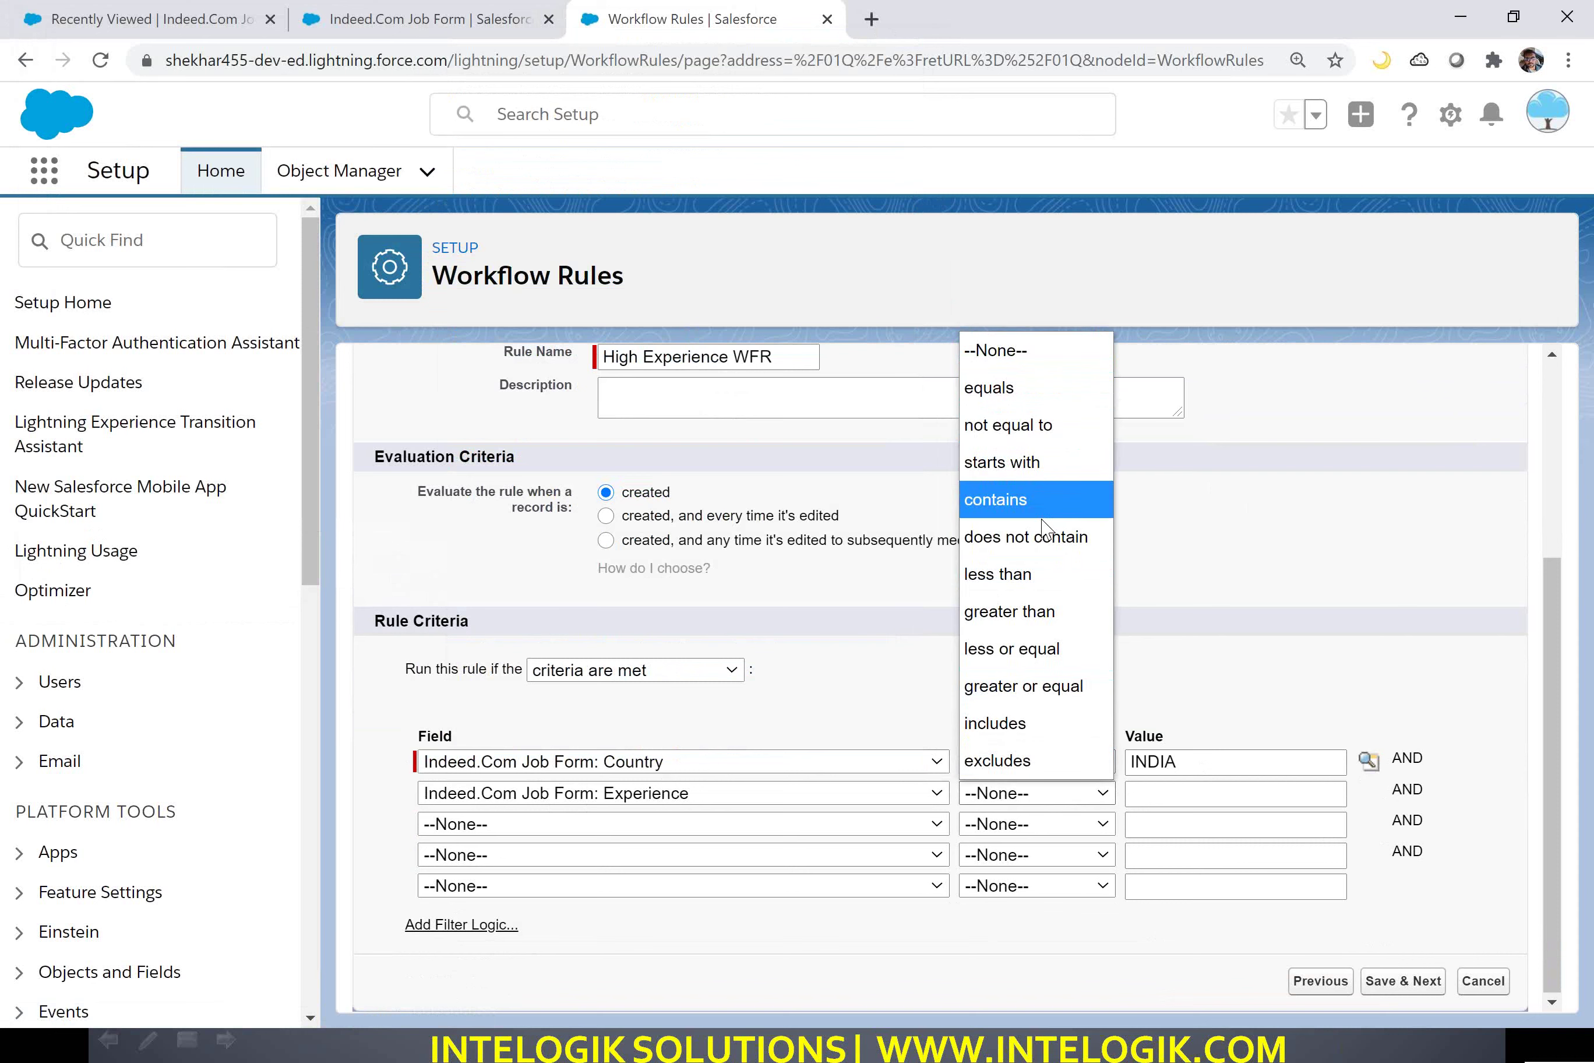
click(1059, 686)
click(1166, 788)
text(10)
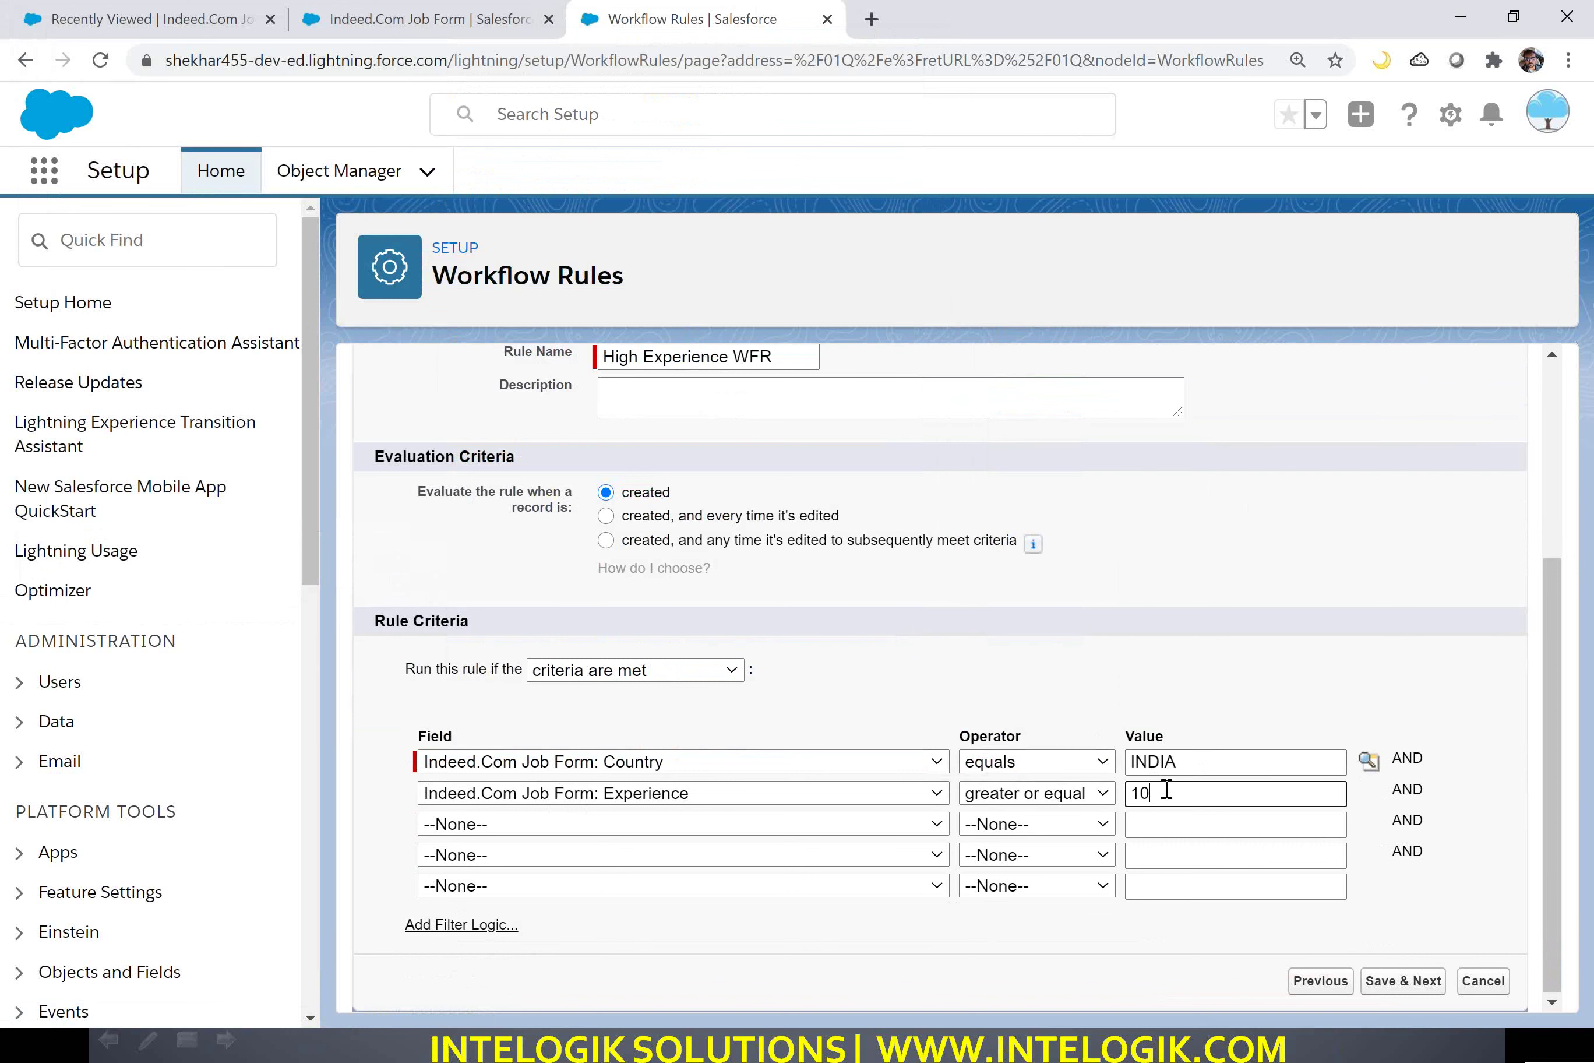
Save the rule configuration and start a new time trigger for its time-dependent workflow actions.
click(1403, 980)
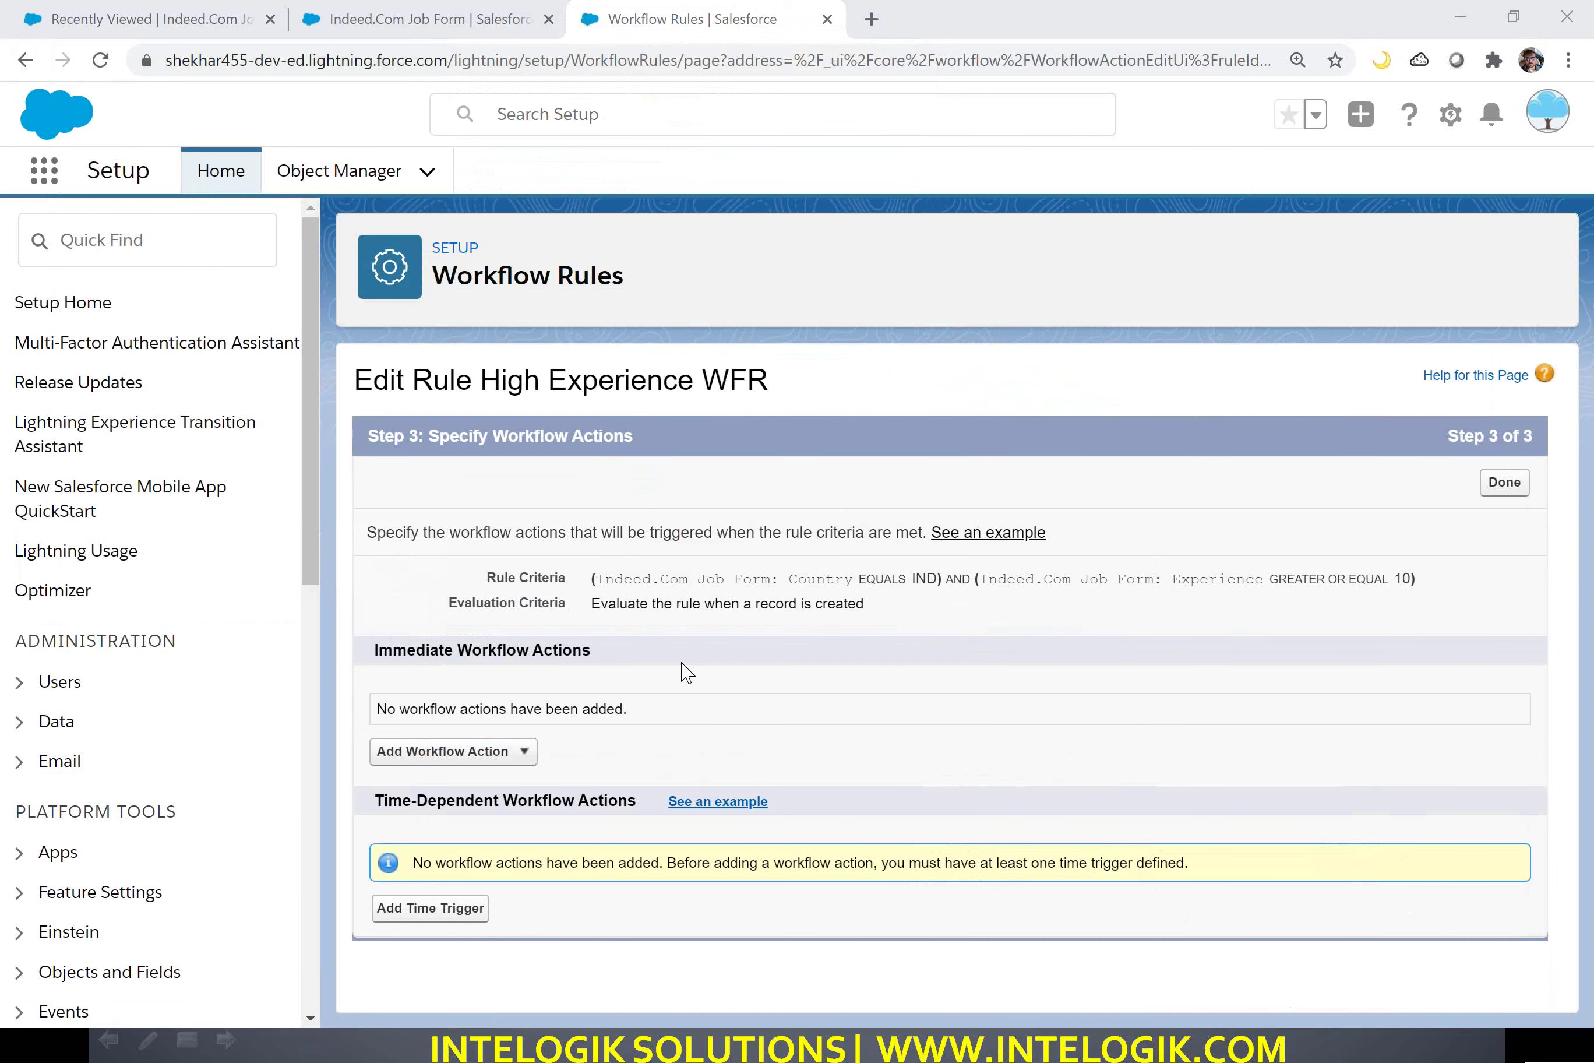
drag(374, 800, 637, 806)
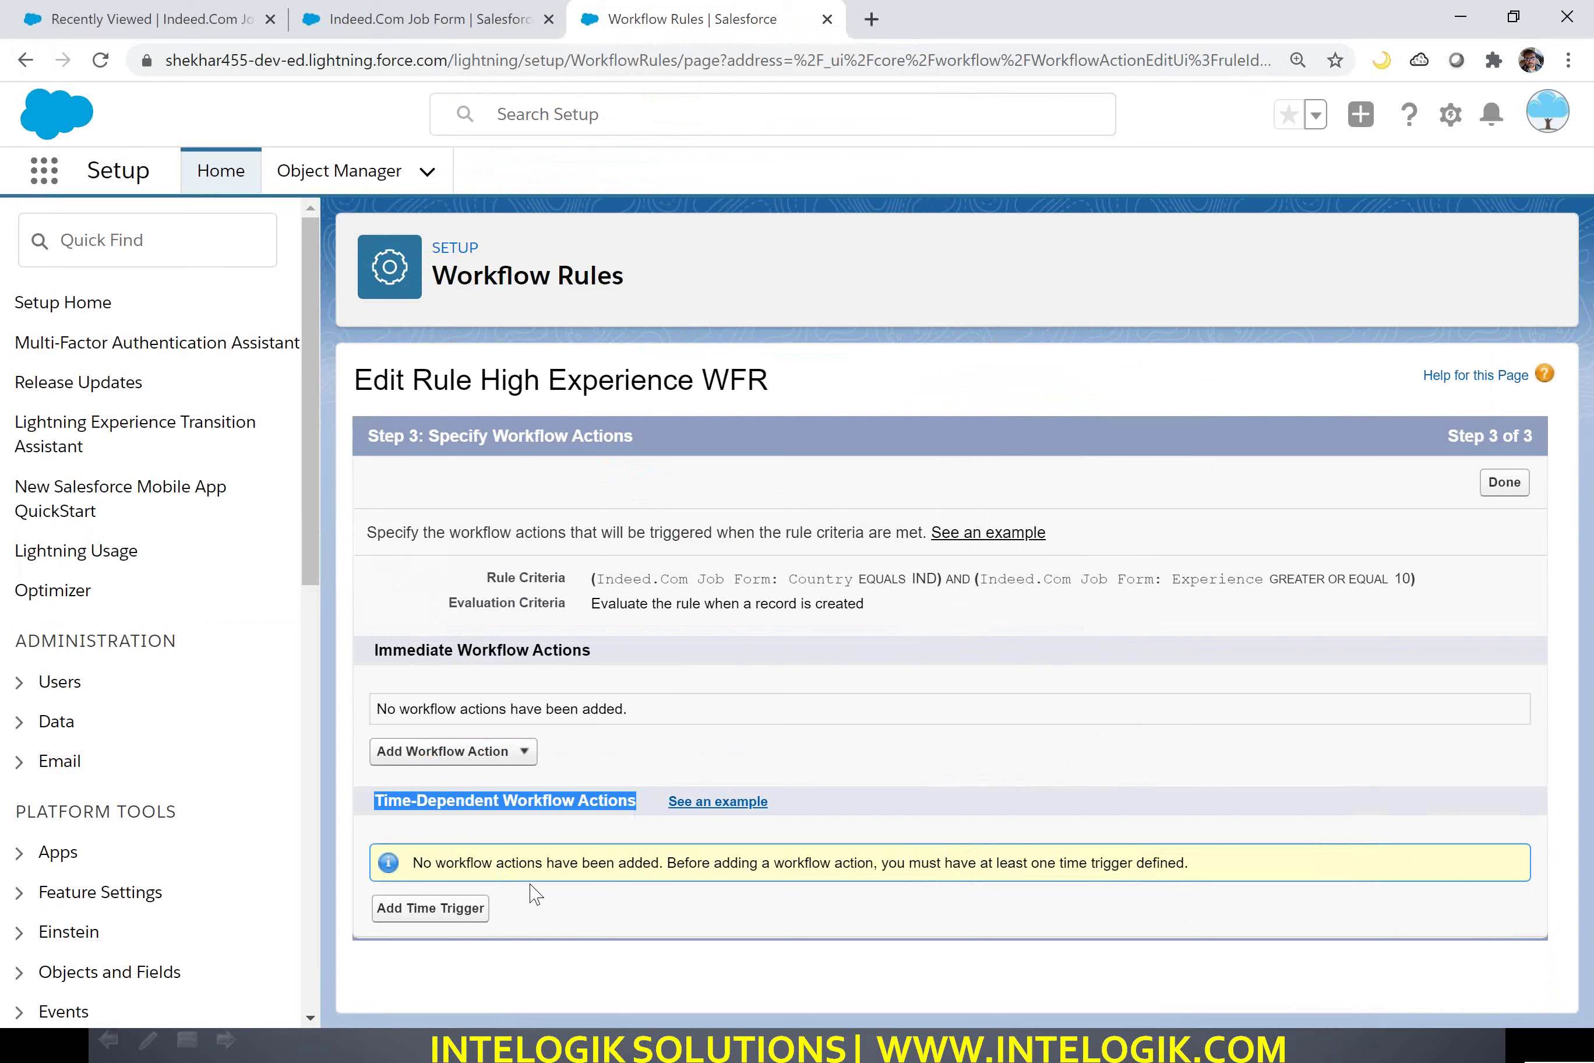
click(463, 911)
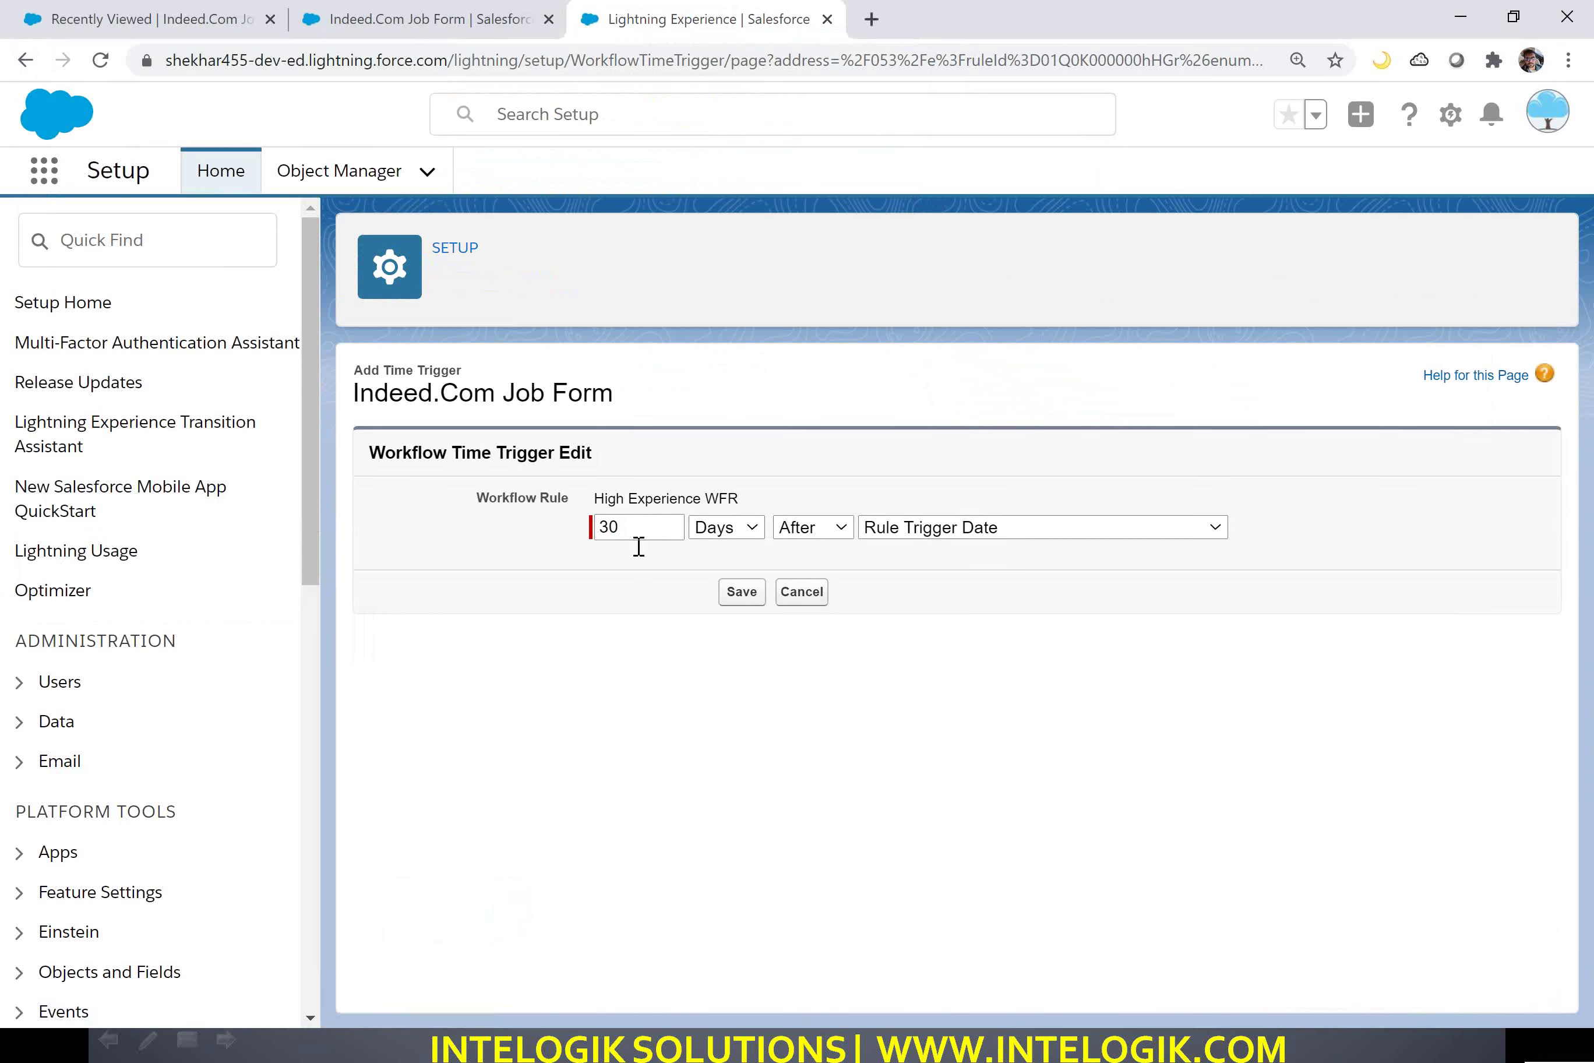
drag(650, 527, 595, 527)
text(1)
click(732, 529)
click(736, 561)
click(945, 529)
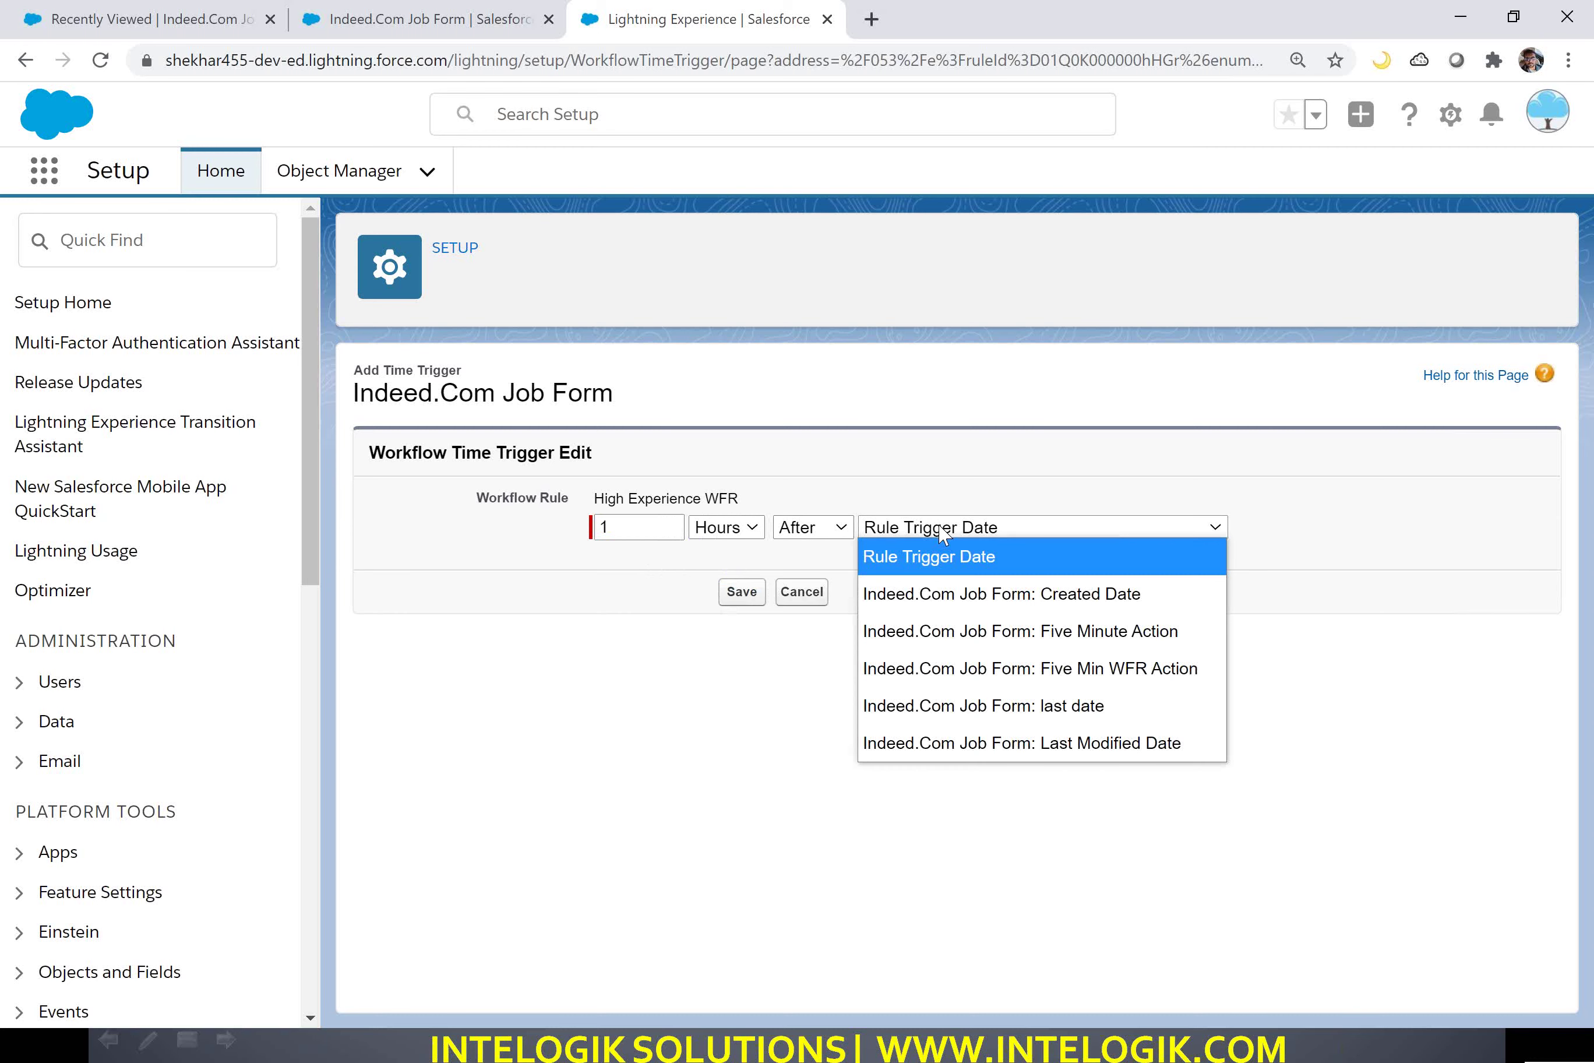
click(1007, 554)
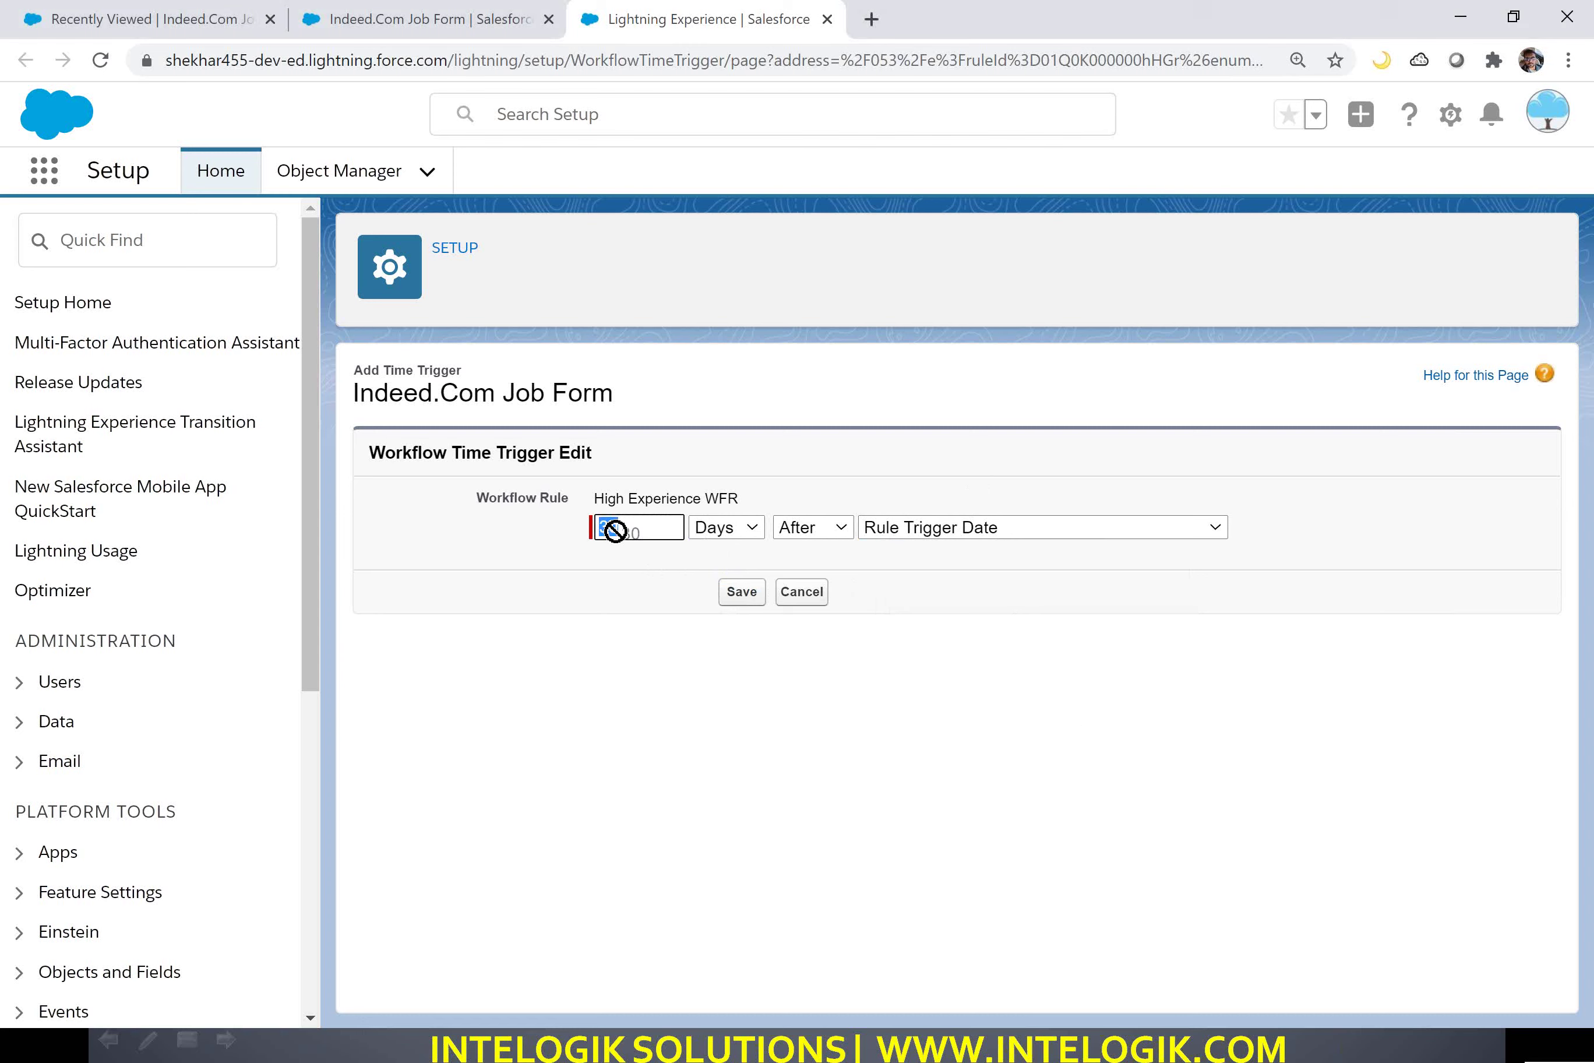
Set the time trigger to 1 hour after Indeed.Com Job Form: Five Min WFR Action.
drag(612, 527, 580, 527)
text(1)
click(748, 534)
click(750, 556)
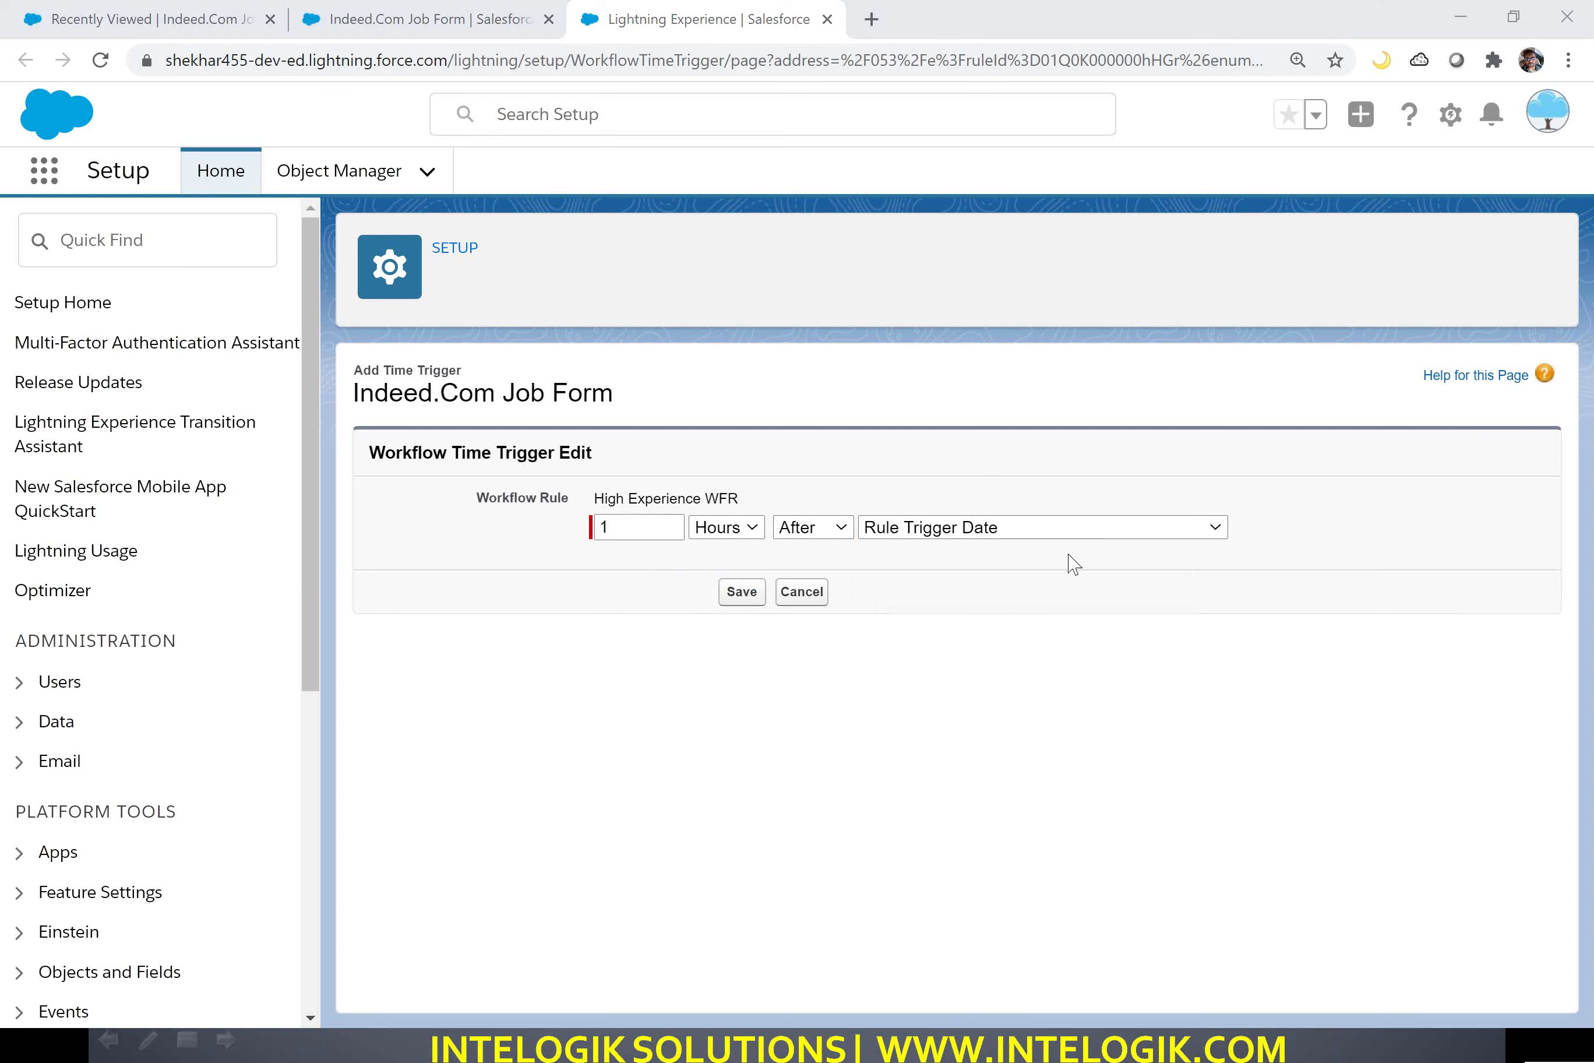
click(1087, 529)
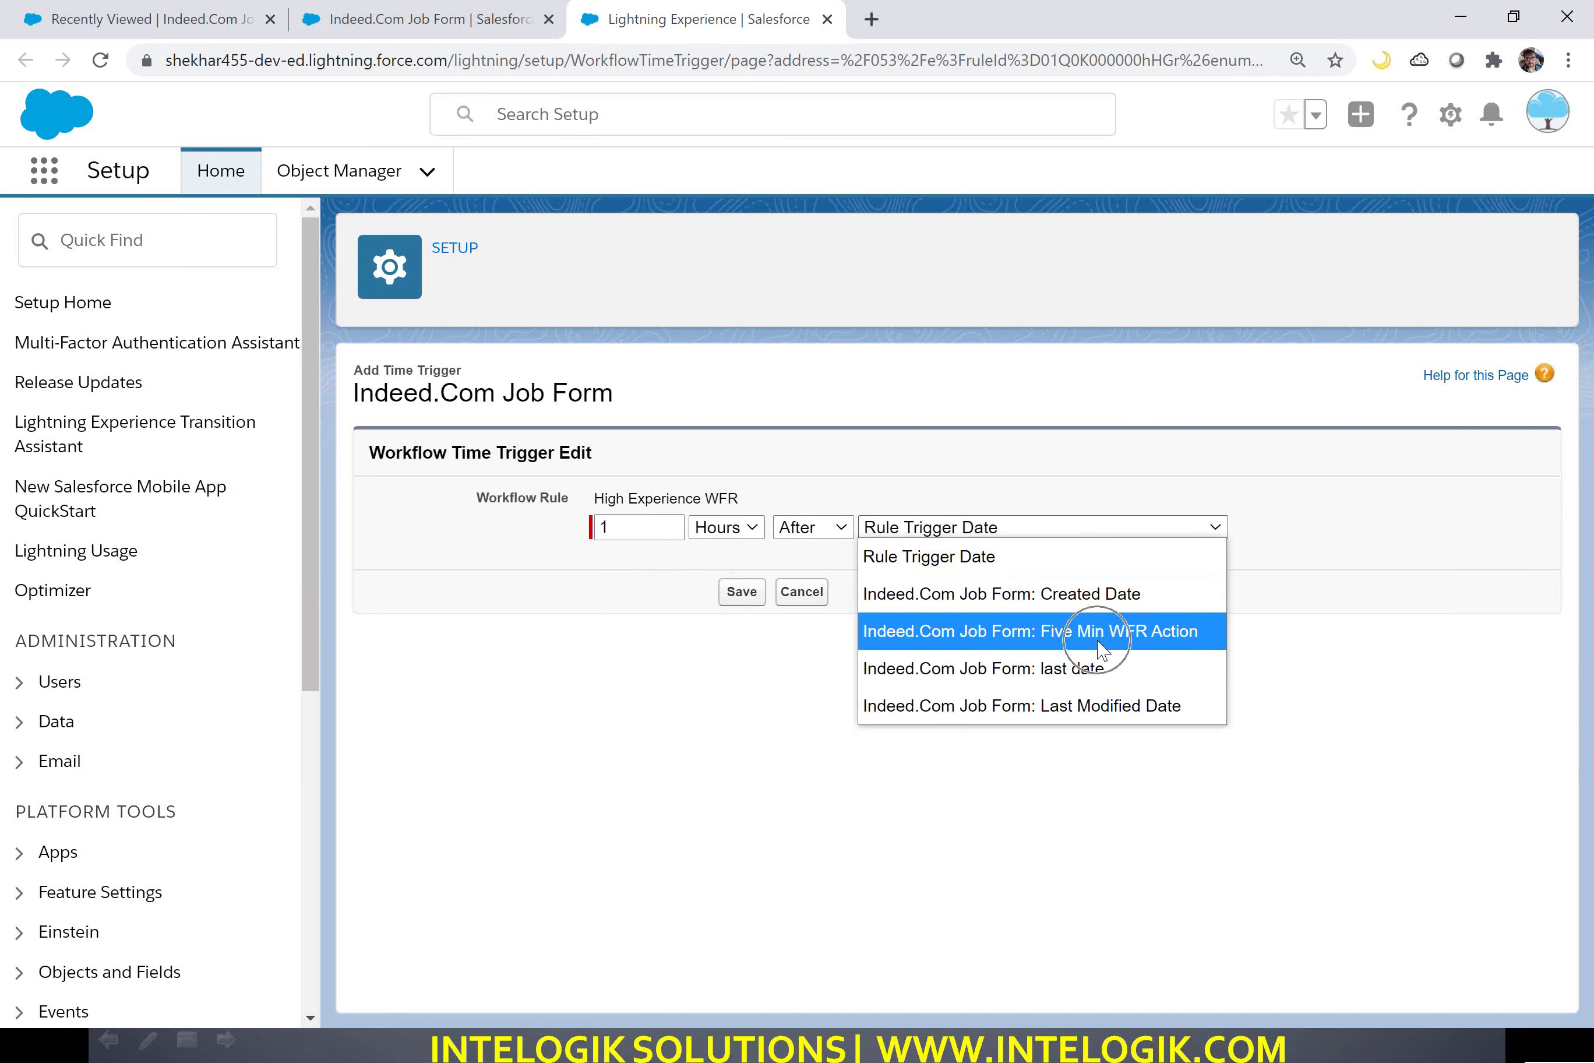
click(1101, 631)
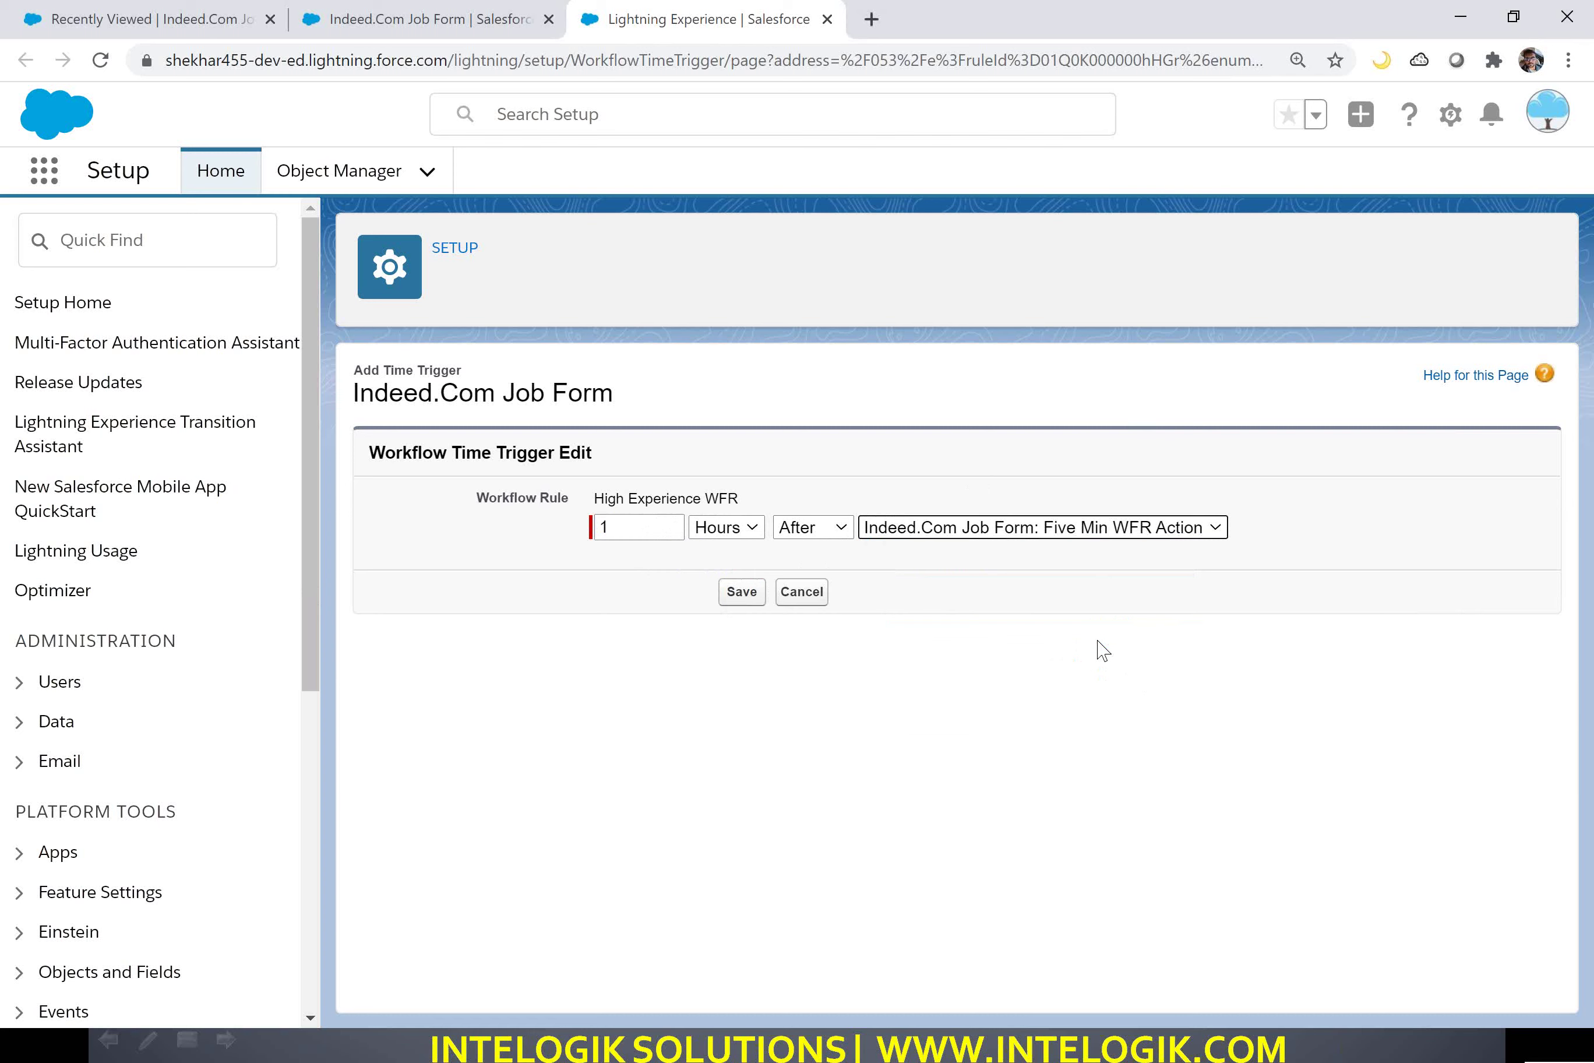
mouse_move(437, 814)
mouse_down()
mouse_move(1440, 758)
mouse_move(1354, 814)
mouse_up()
mouse_move(835, 868)
mouse_down()
mouse_move(815, 934)
mouse_move(872, 850)
mouse_move(891, 911)
mouse_up()
mouse_move(904, 856)
mouse_down()
mouse_move(912, 833)
mouse_move(1009, 904)
mouse_up()
drag(1032, 880, 1125, 891)
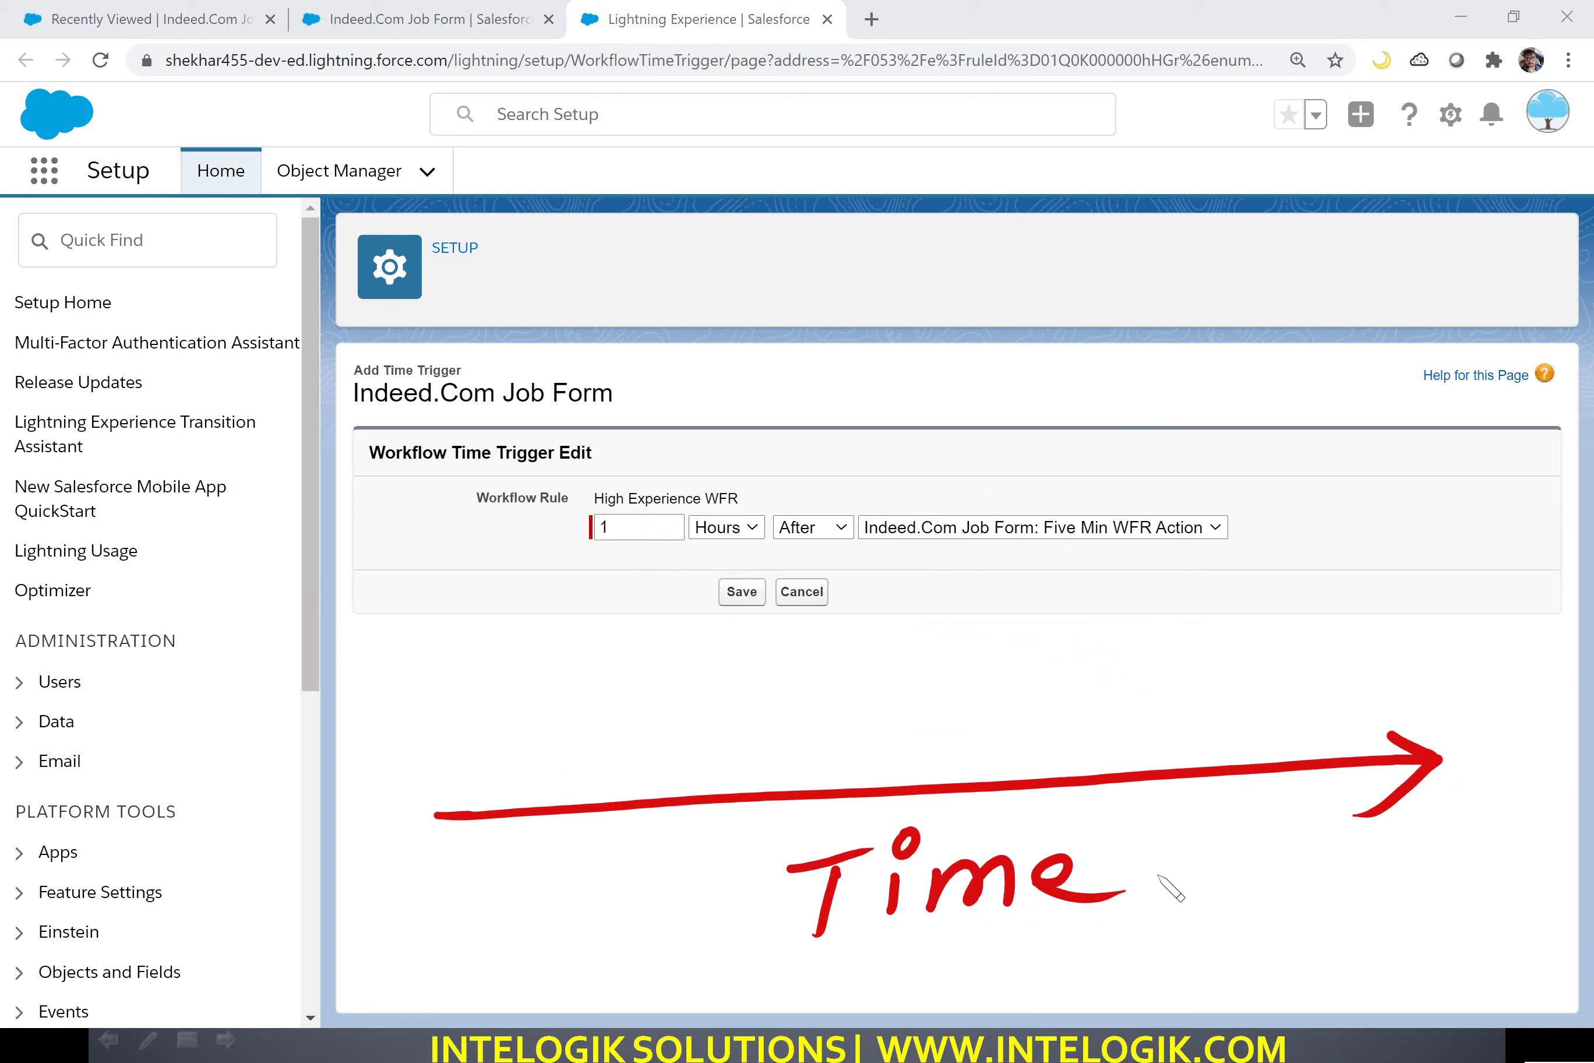
mouse_move(869, 748)
mouse_down()
mouse_move(871, 830)
mouse_move(868, 747)
mouse_up()
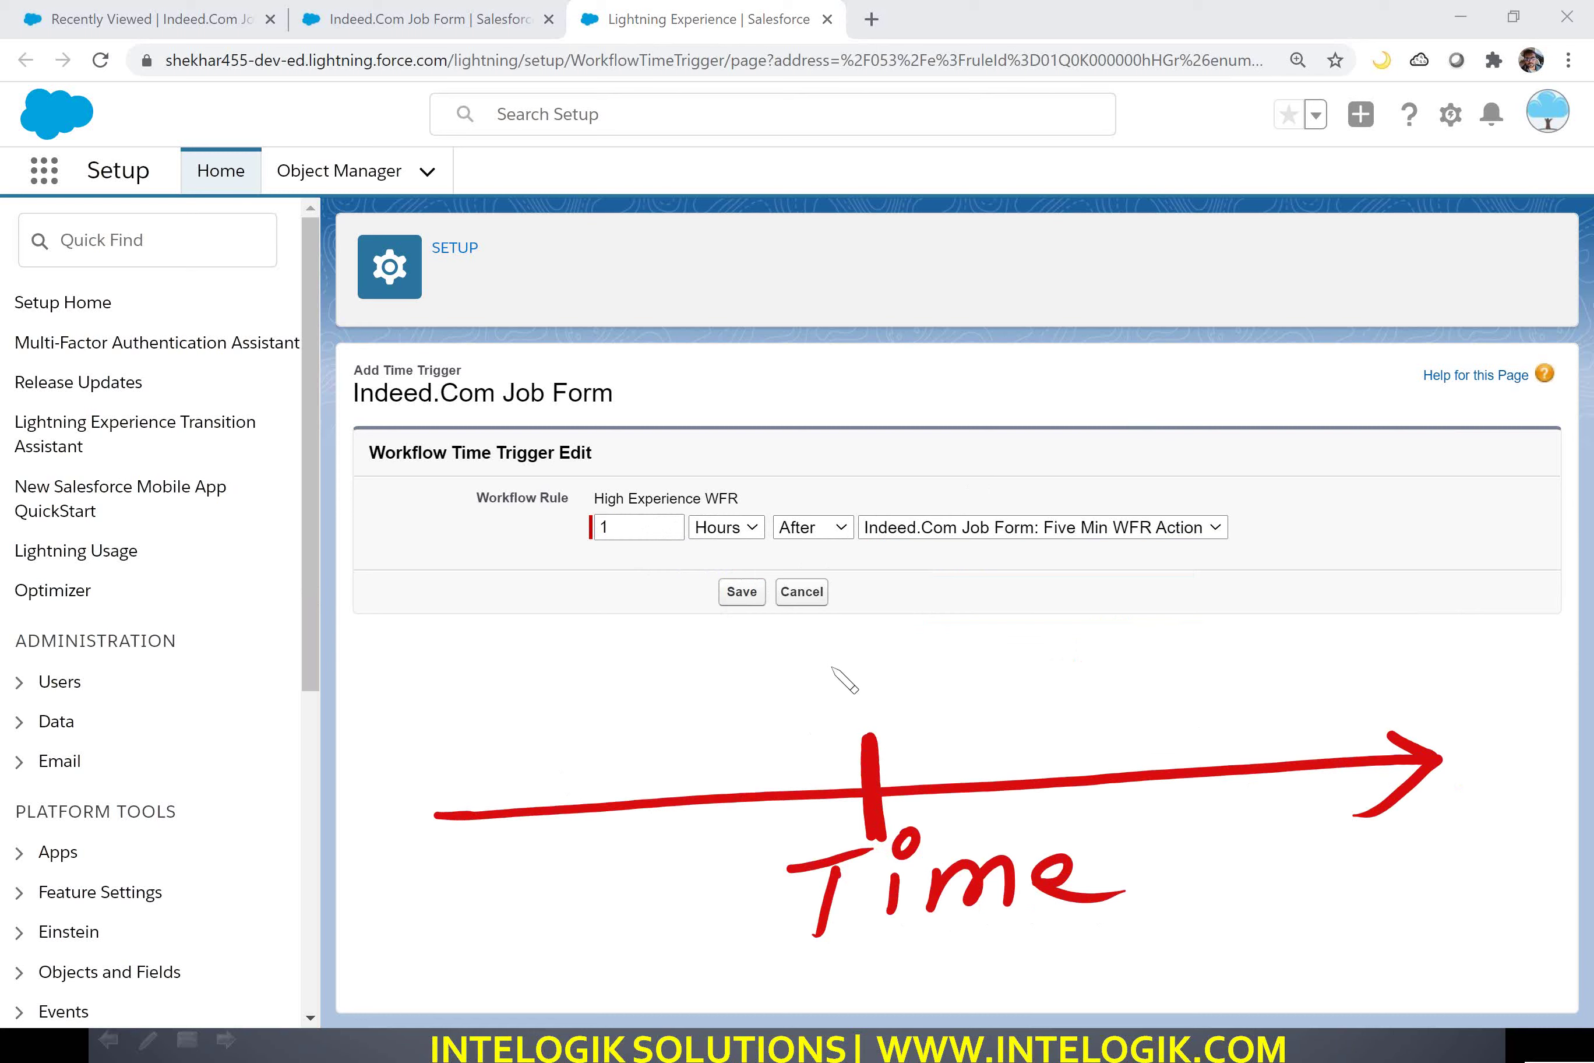
mouse_move(789, 655)
mouse_down()
mouse_move(838, 682)
mouse_move(906, 604)
mouse_move(959, 631)
mouse_move(944, 713)
mouse_move(974, 648)
mouse_up()
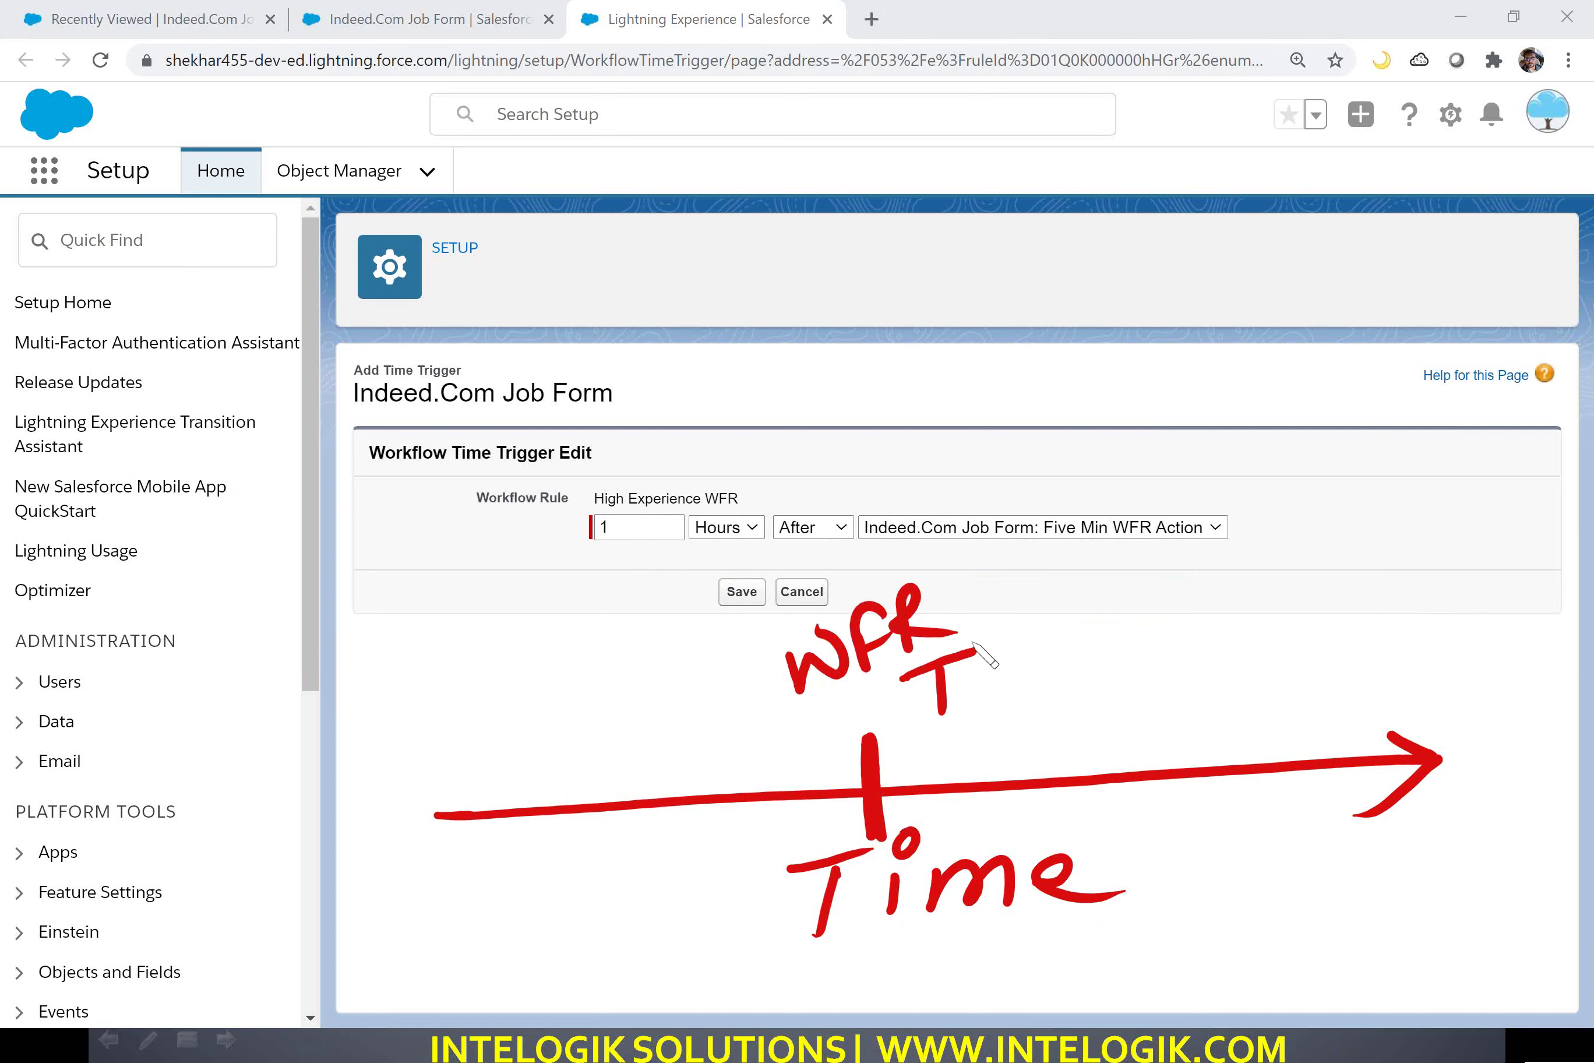
click(980, 695)
mouse_move(1413, 454)
mouse_down()
mouse_move(1317, 384)
mouse_move(1124, 441)
mouse_move(1188, 466)
mouse_up()
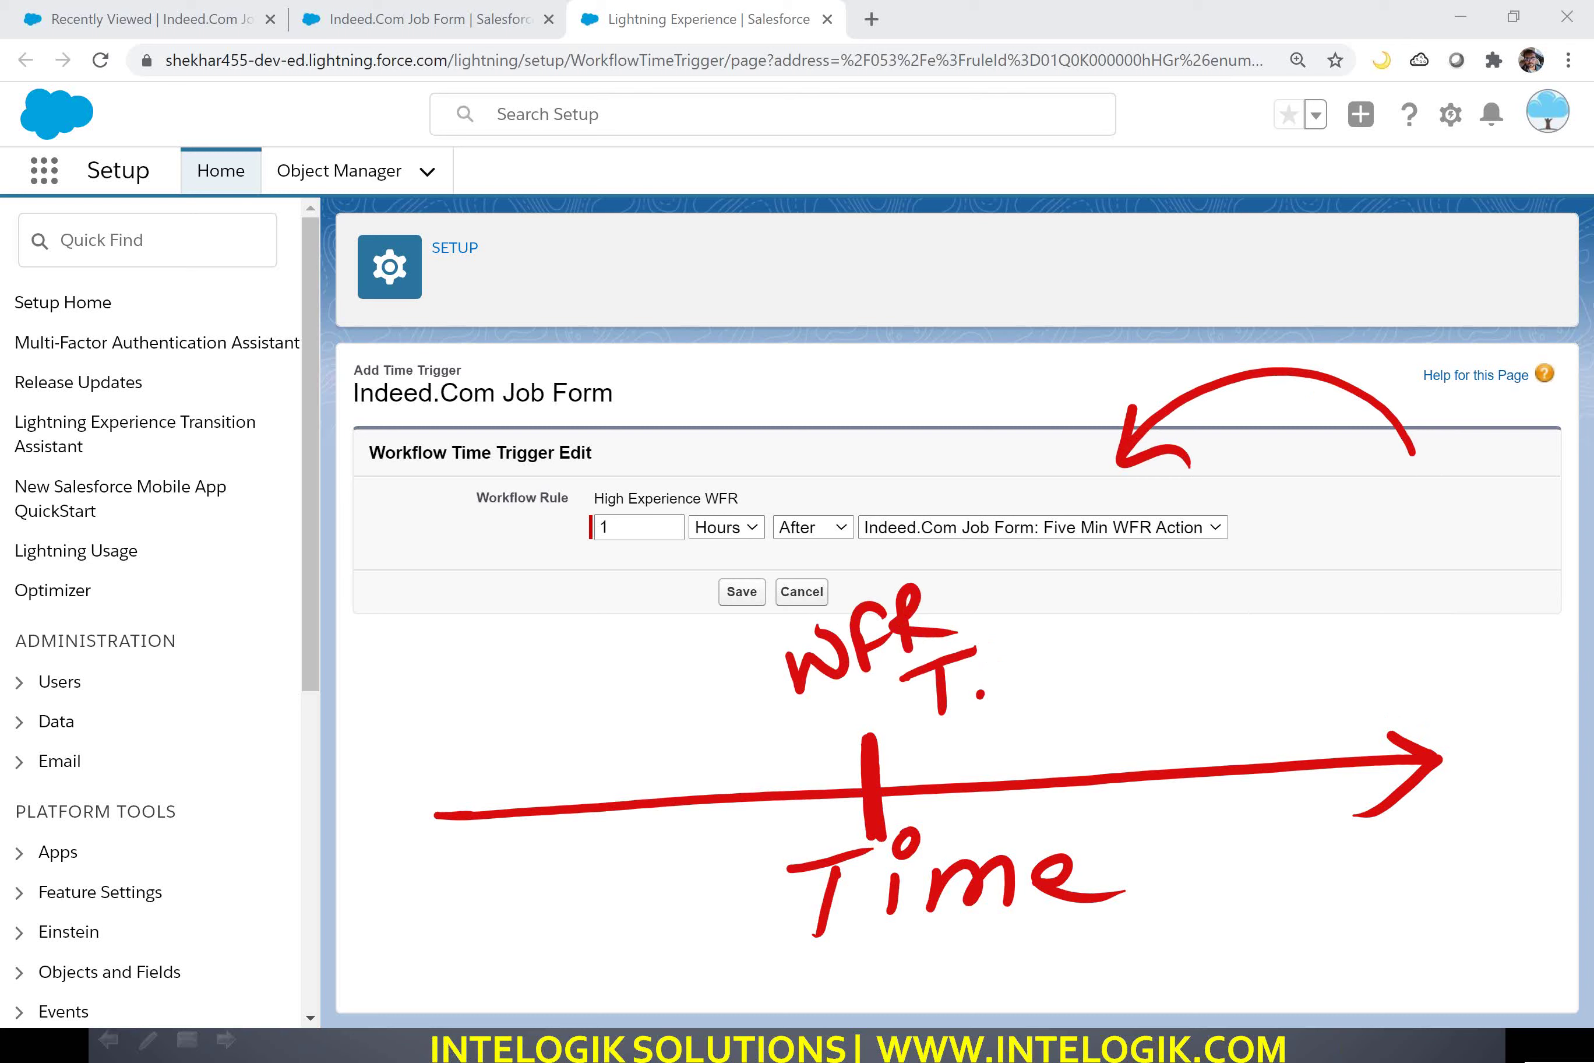
key(ctrl+z)
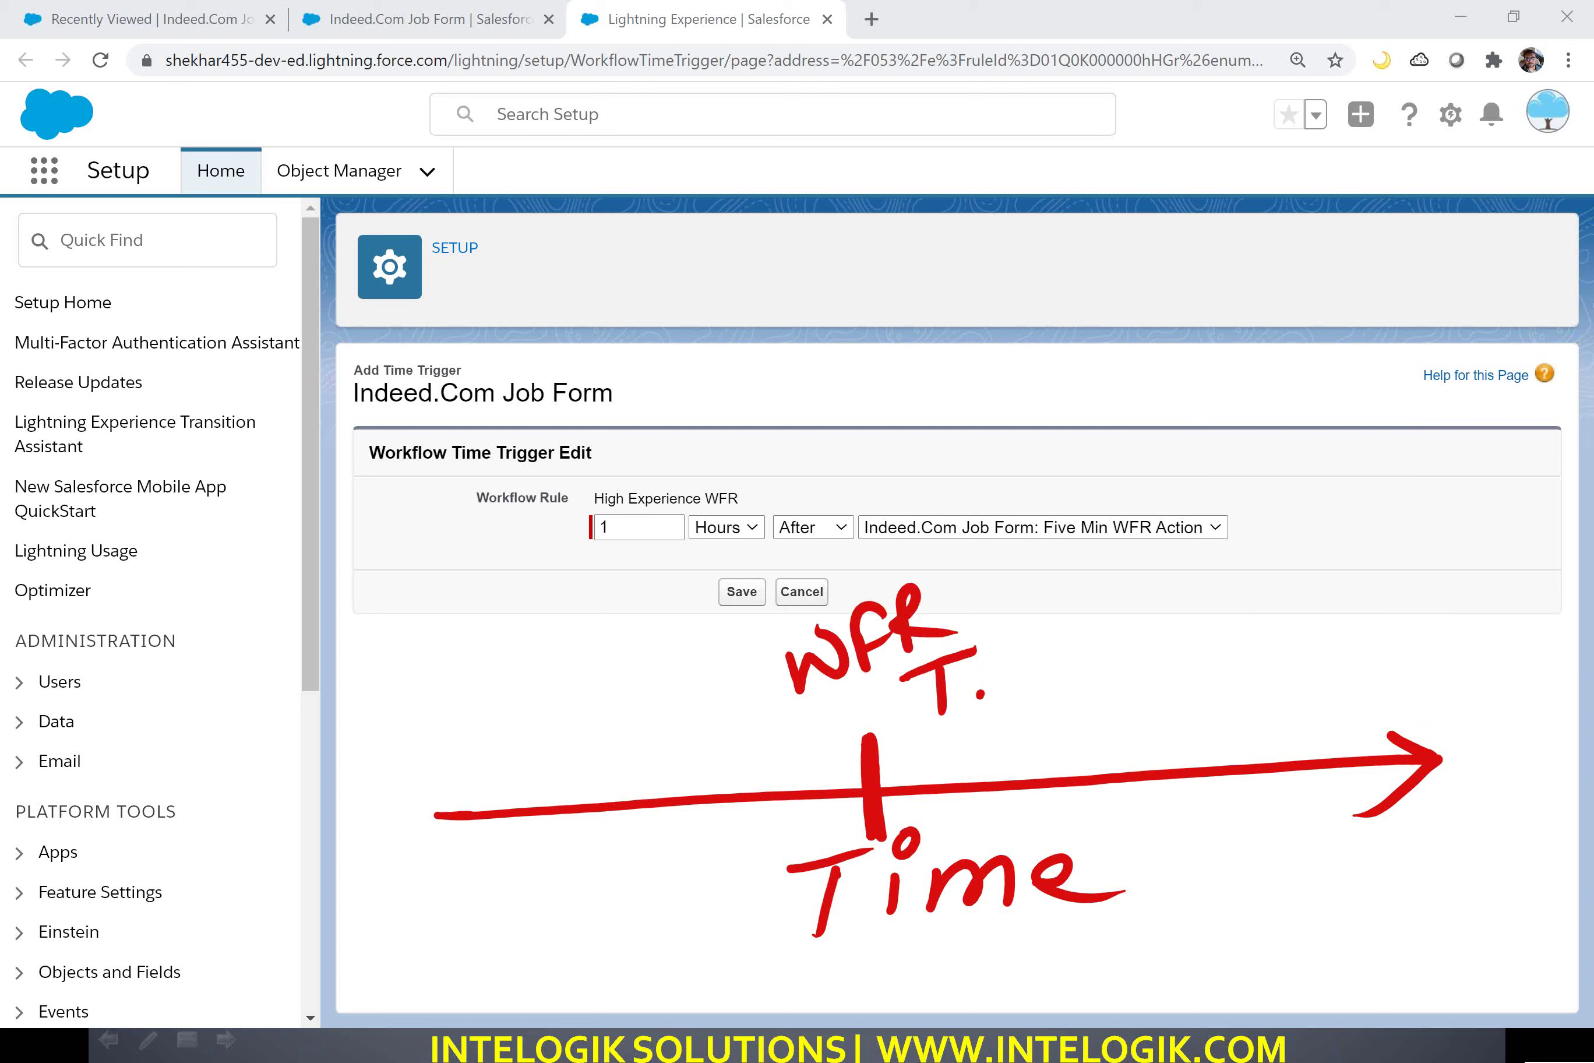
mouse_move(1193, 470)
mouse_down()
mouse_move(1316, 502)
mouse_move(1140, 469)
mouse_up()
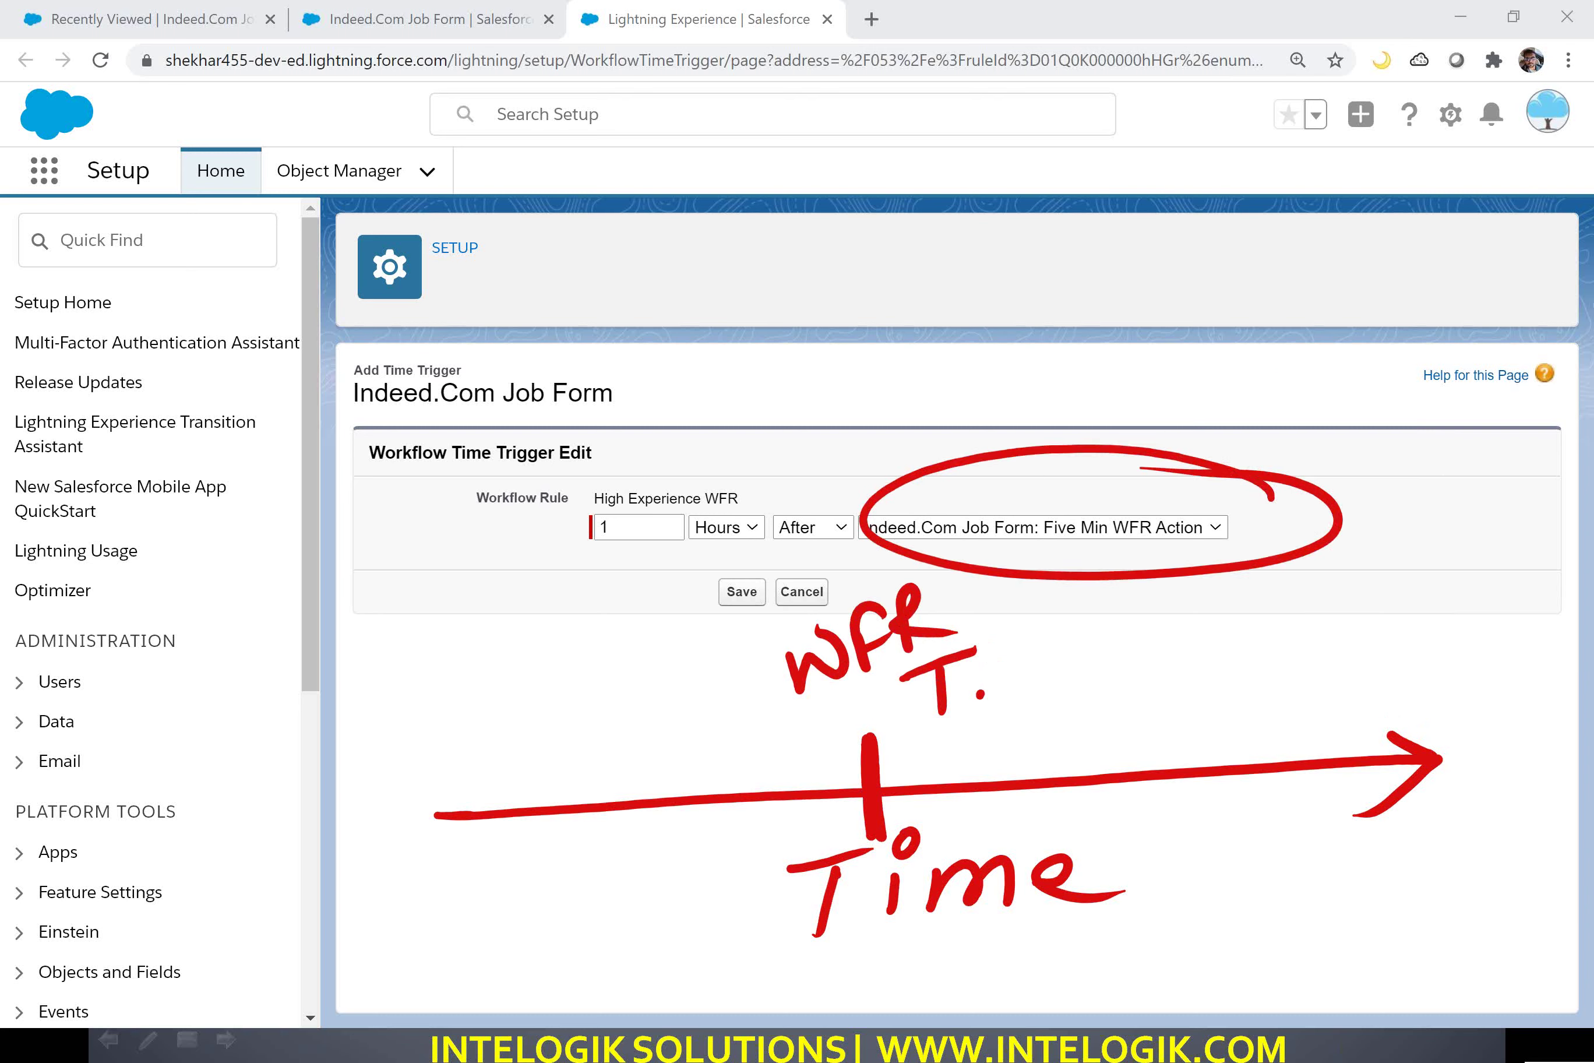
key(ctrl+z)
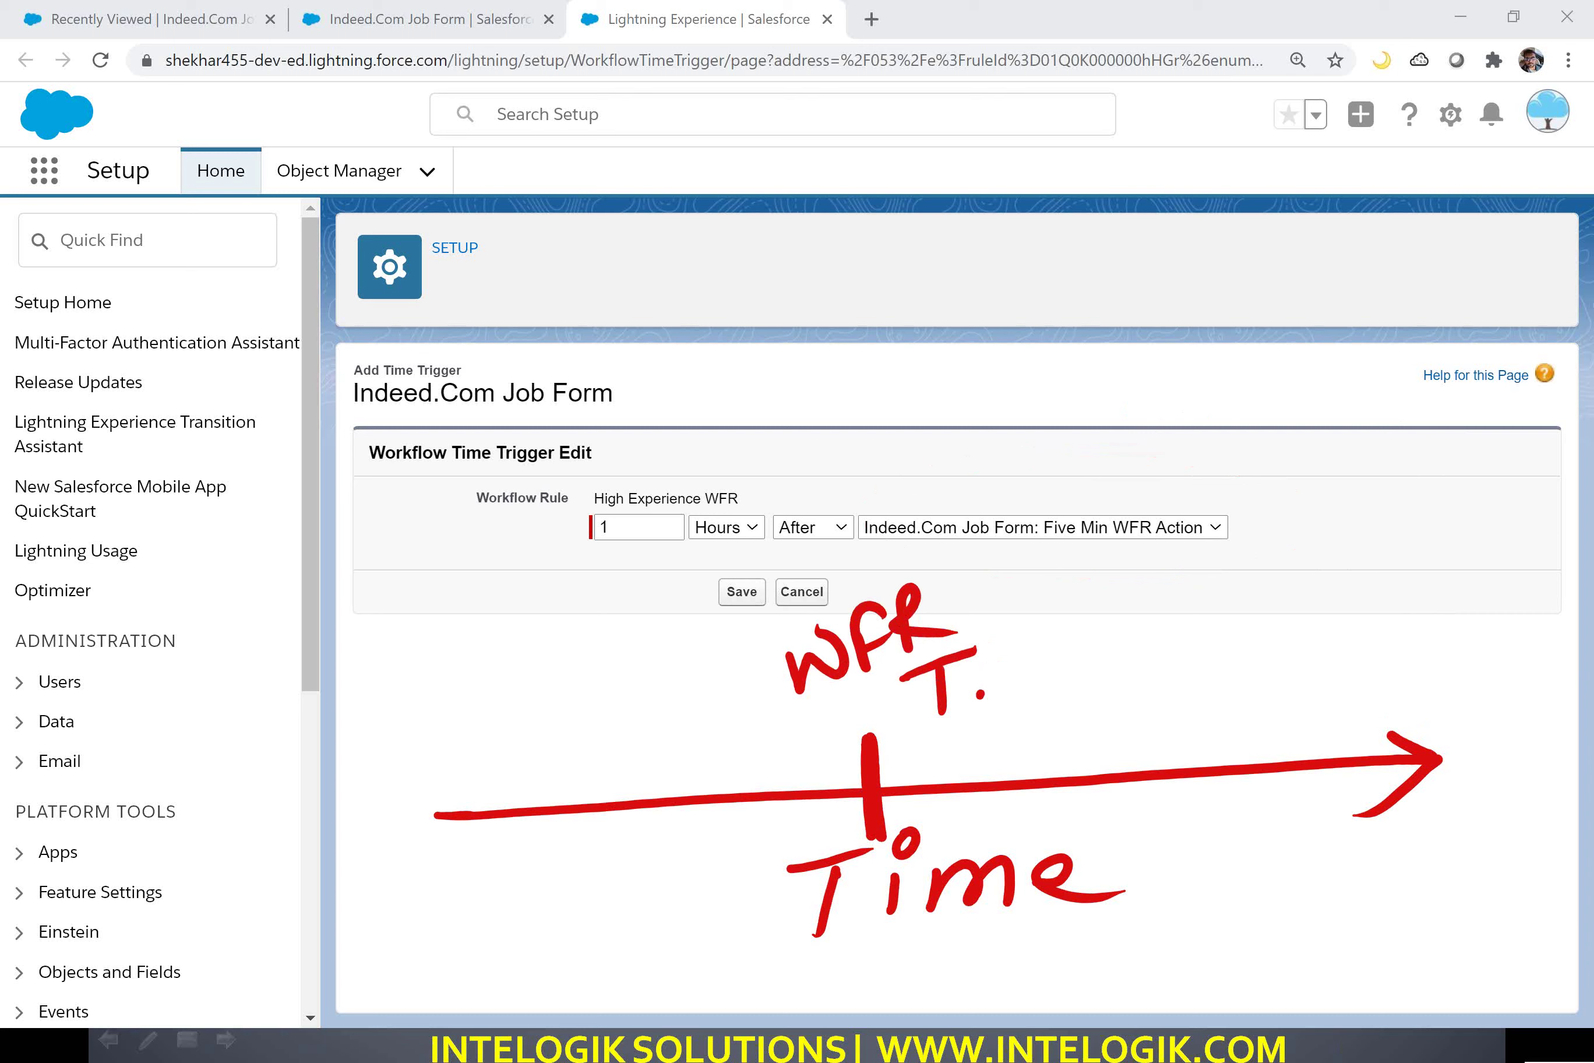
mouse_move(473, 775)
mouse_down()
mouse_move(513, 717)
mouse_move(446, 744)
mouse_move(498, 846)
mouse_move(511, 778)
mouse_up()
mouse_move(199, 668)
mouse_down()
mouse_move(225, 778)
mouse_move(206, 700)
mouse_up()
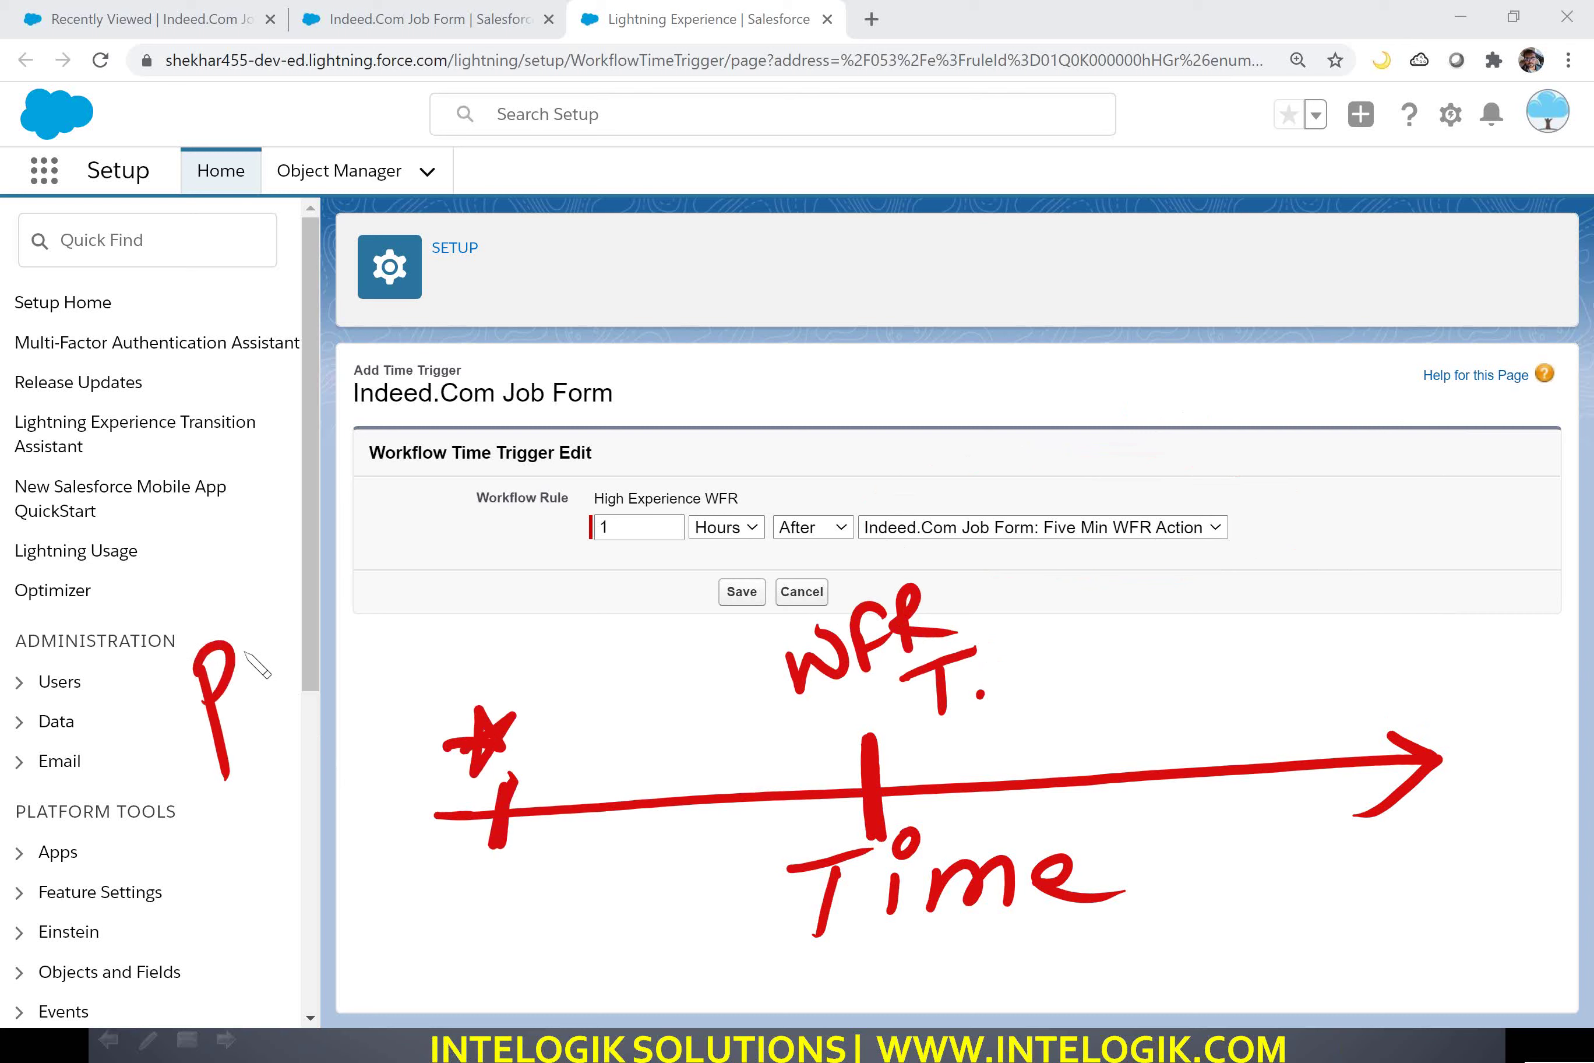
drag(291, 641, 296, 672)
drag(328, 602, 312, 644)
drag(357, 557, 364, 637)
drag(329, 591, 383, 551)
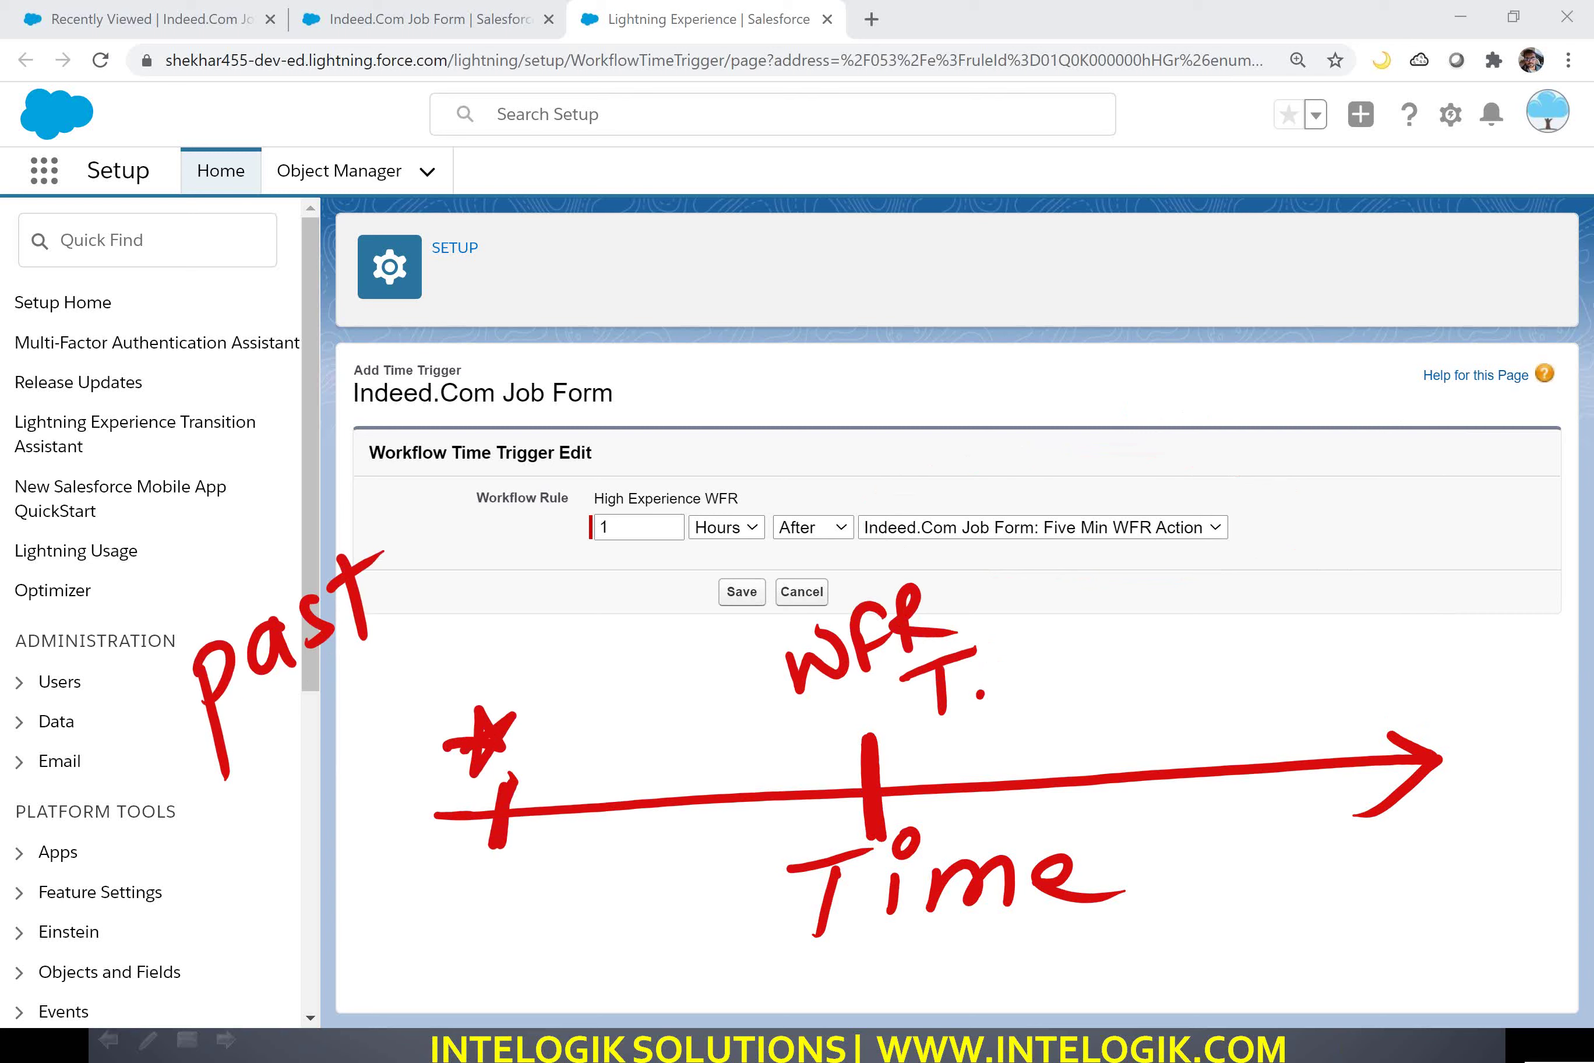
mouse_move(1039, 478)
mouse_down()
mouse_move(1061, 435)
mouse_move(278, 490)
mouse_up()
mouse_move(264, 422)
mouse_down()
mouse_move(302, 483)
mouse_move(368, 463)
mouse_up()
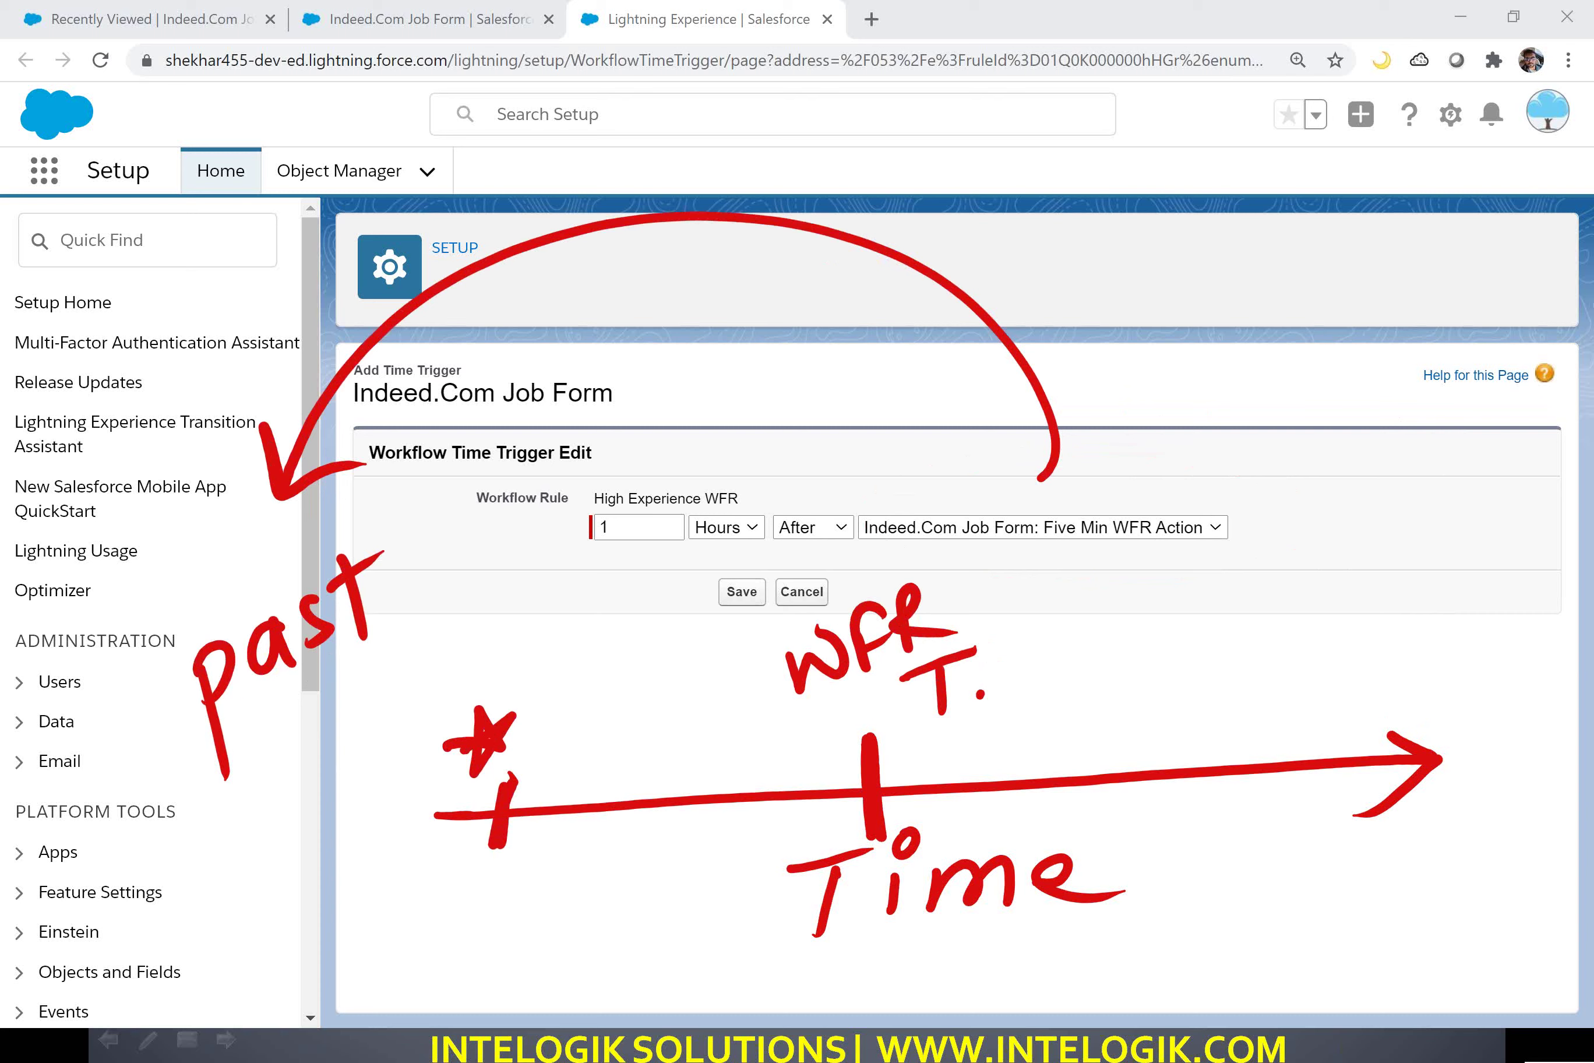
mouse_move(513, 798)
mouse_down()
mouse_move(499, 847)
mouse_move(511, 819)
mouse_up()
mouse_move(1289, 508)
mouse_down()
mouse_move(1299, 541)
mouse_move(1258, 514)
mouse_up()
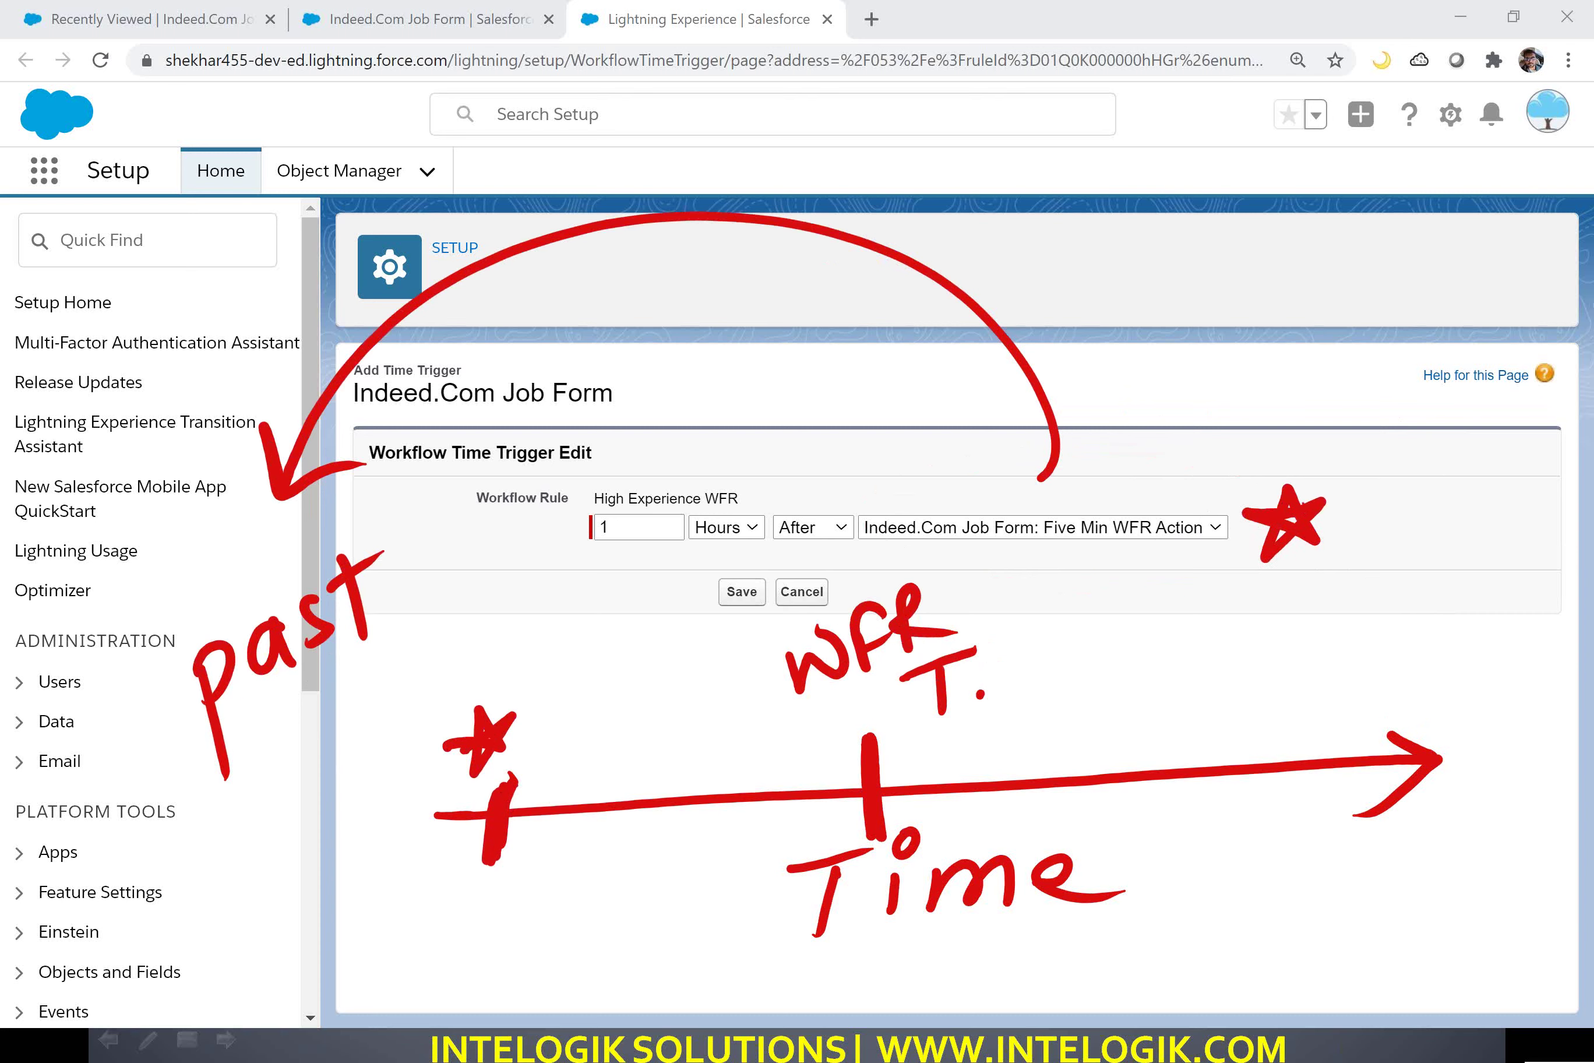
mouse_move(502, 689)
mouse_down()
mouse_move(967, 525)
mouse_move(1042, 742)
mouse_move(1068, 703)
mouse_move(1034, 827)
mouse_up()
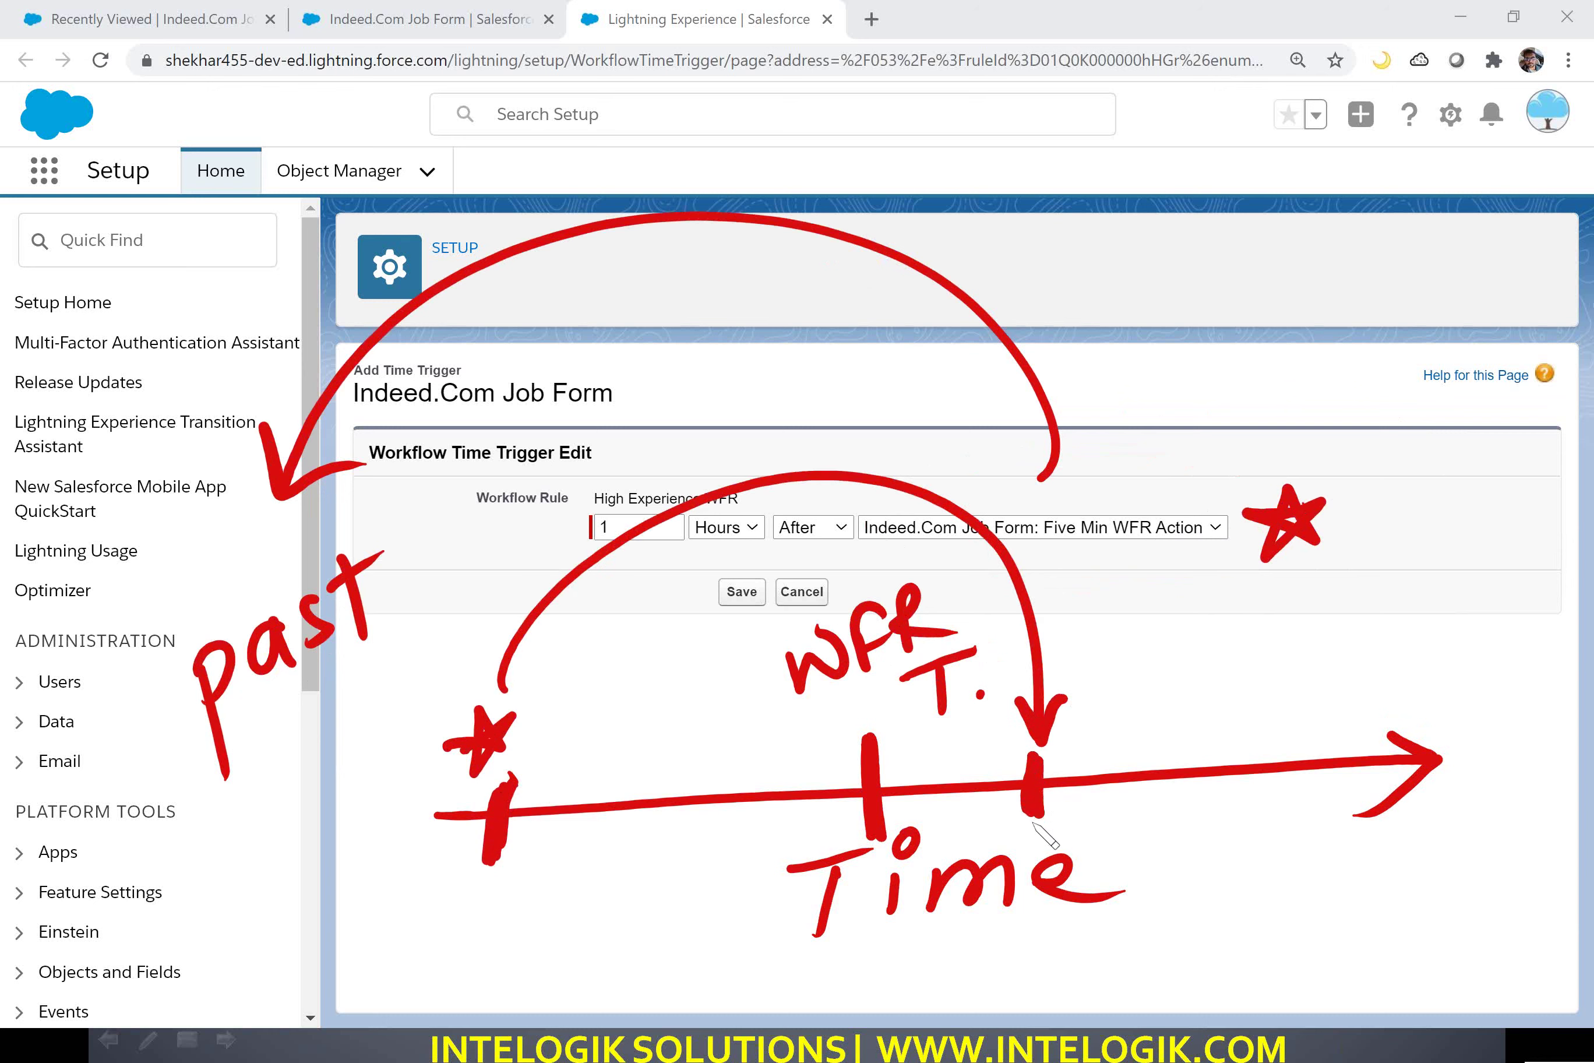
mouse_move(1129, 670)
mouse_down()
mouse_move(1150, 653)
mouse_move(1277, 685)
mouse_move(1327, 641)
mouse_move(1359, 679)
mouse_up()
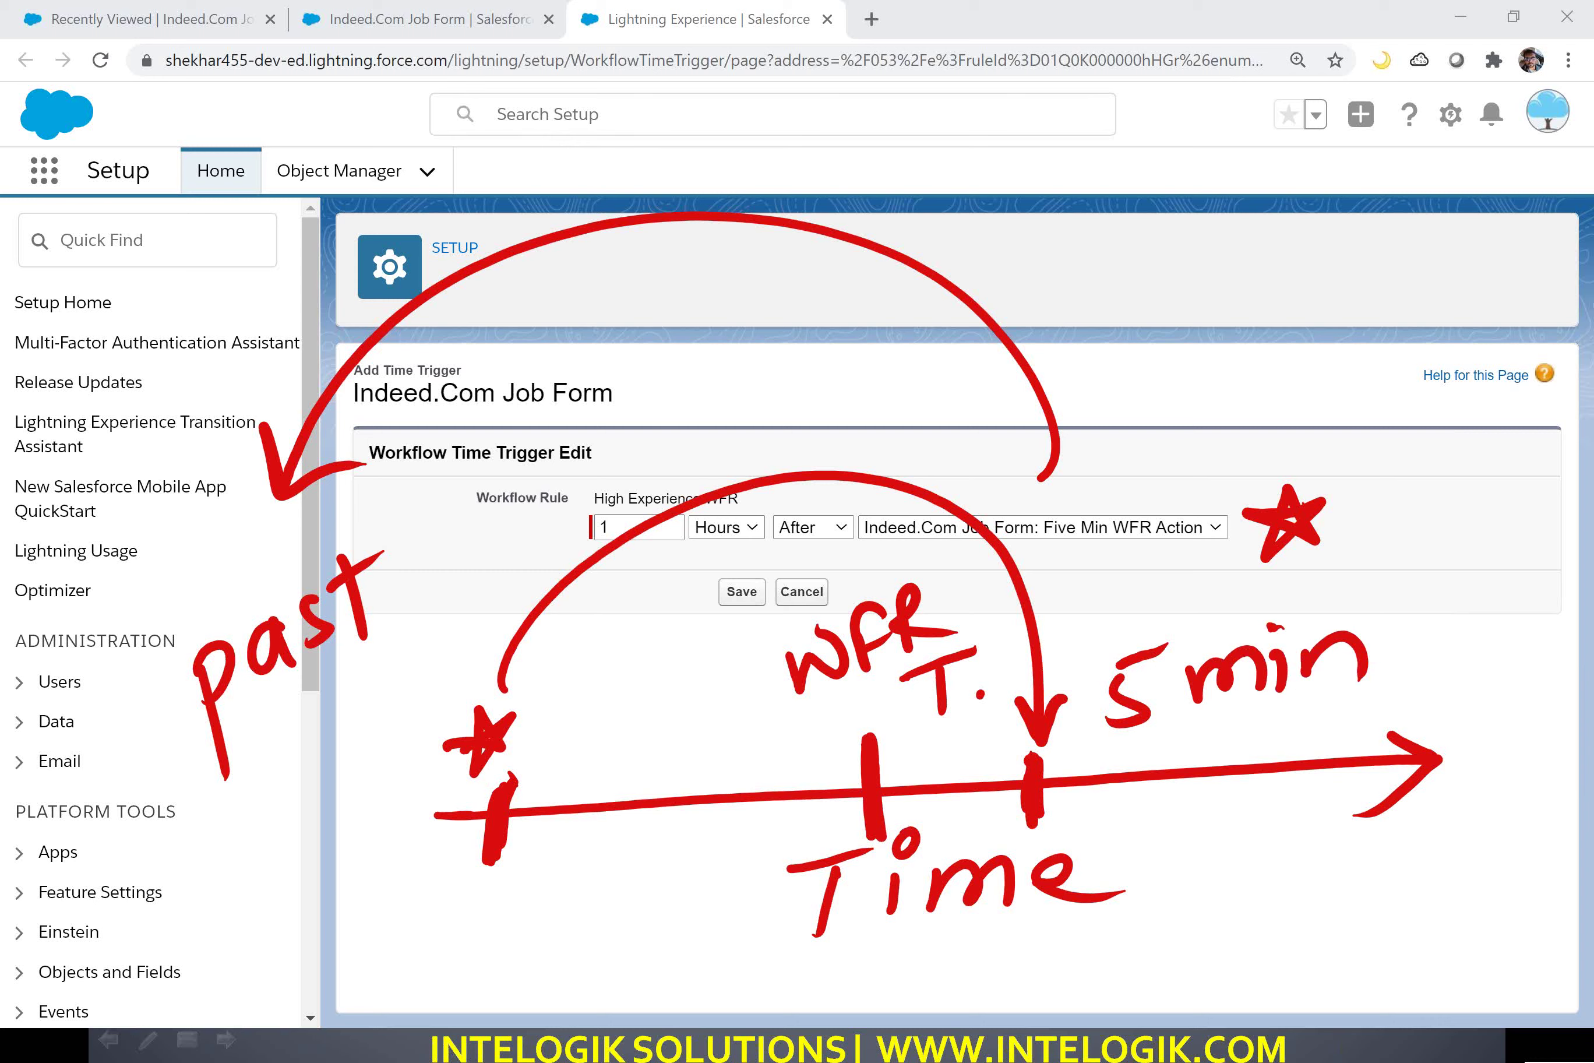
key(e)
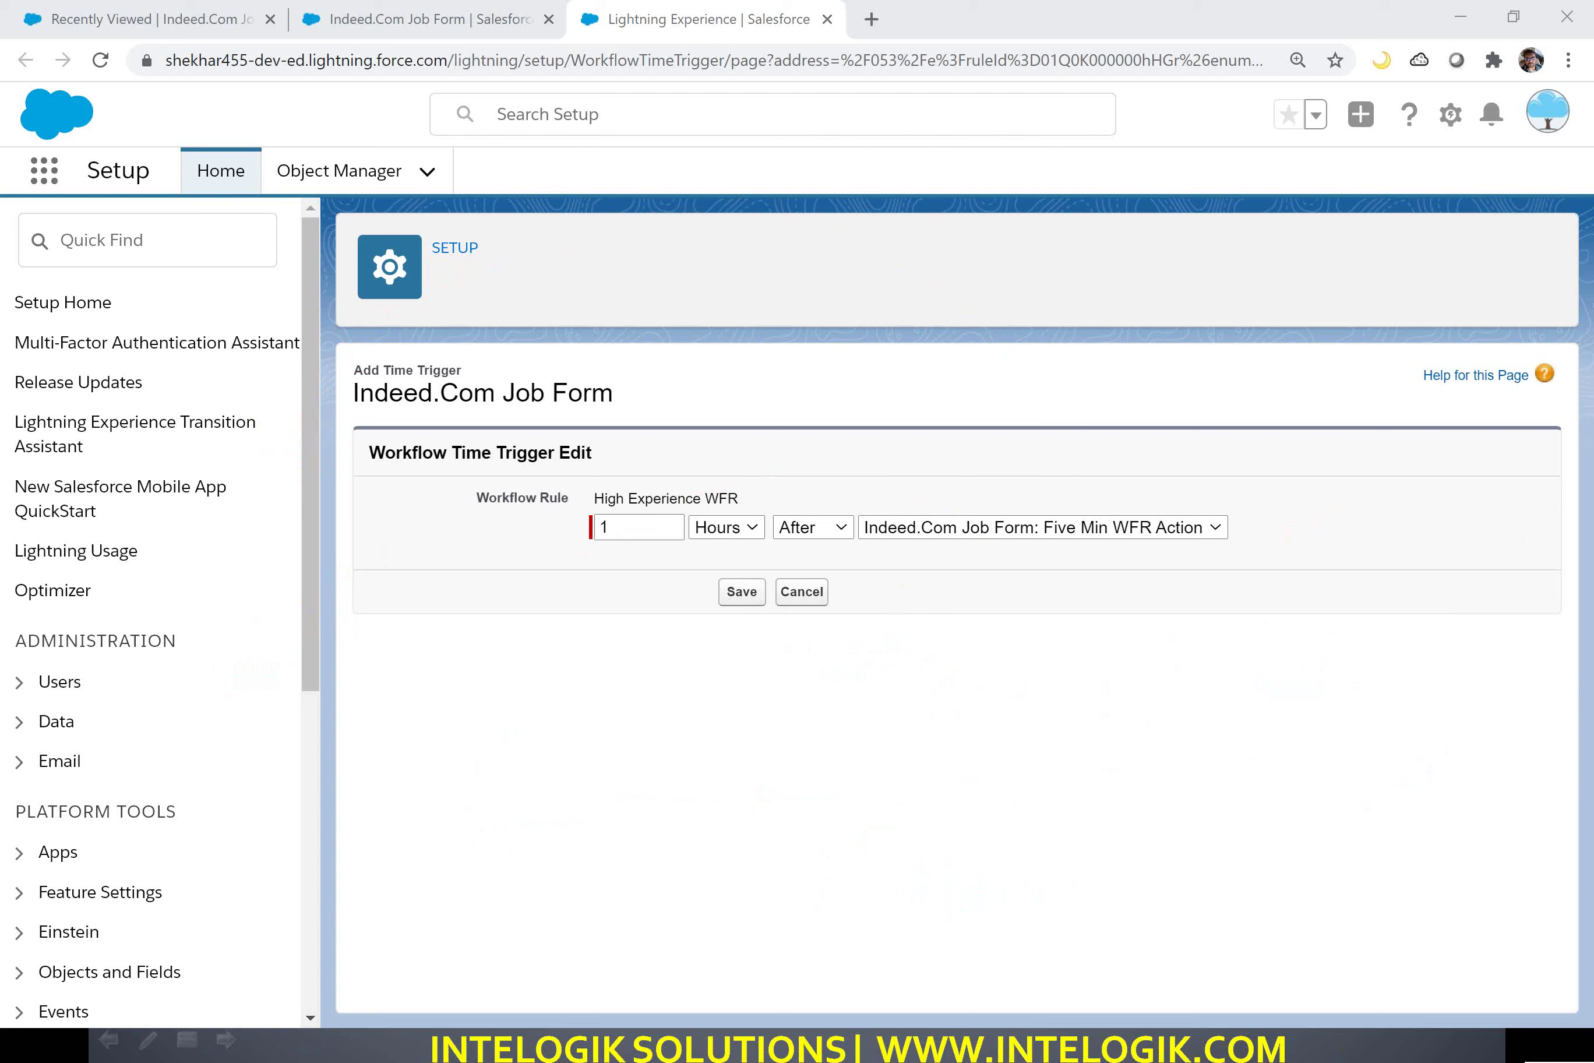
mouse_move(381, 802)
mouse_down()
mouse_move(912, 806)
mouse_move(1497, 768)
mouse_up()
mouse_move(1458, 743)
mouse_down()
mouse_move(1495, 767)
mouse_move(1439, 810)
mouse_up()
mouse_move(932, 790)
mouse_down()
mouse_move(937, 842)
mouse_move(931, 780)
mouse_up()
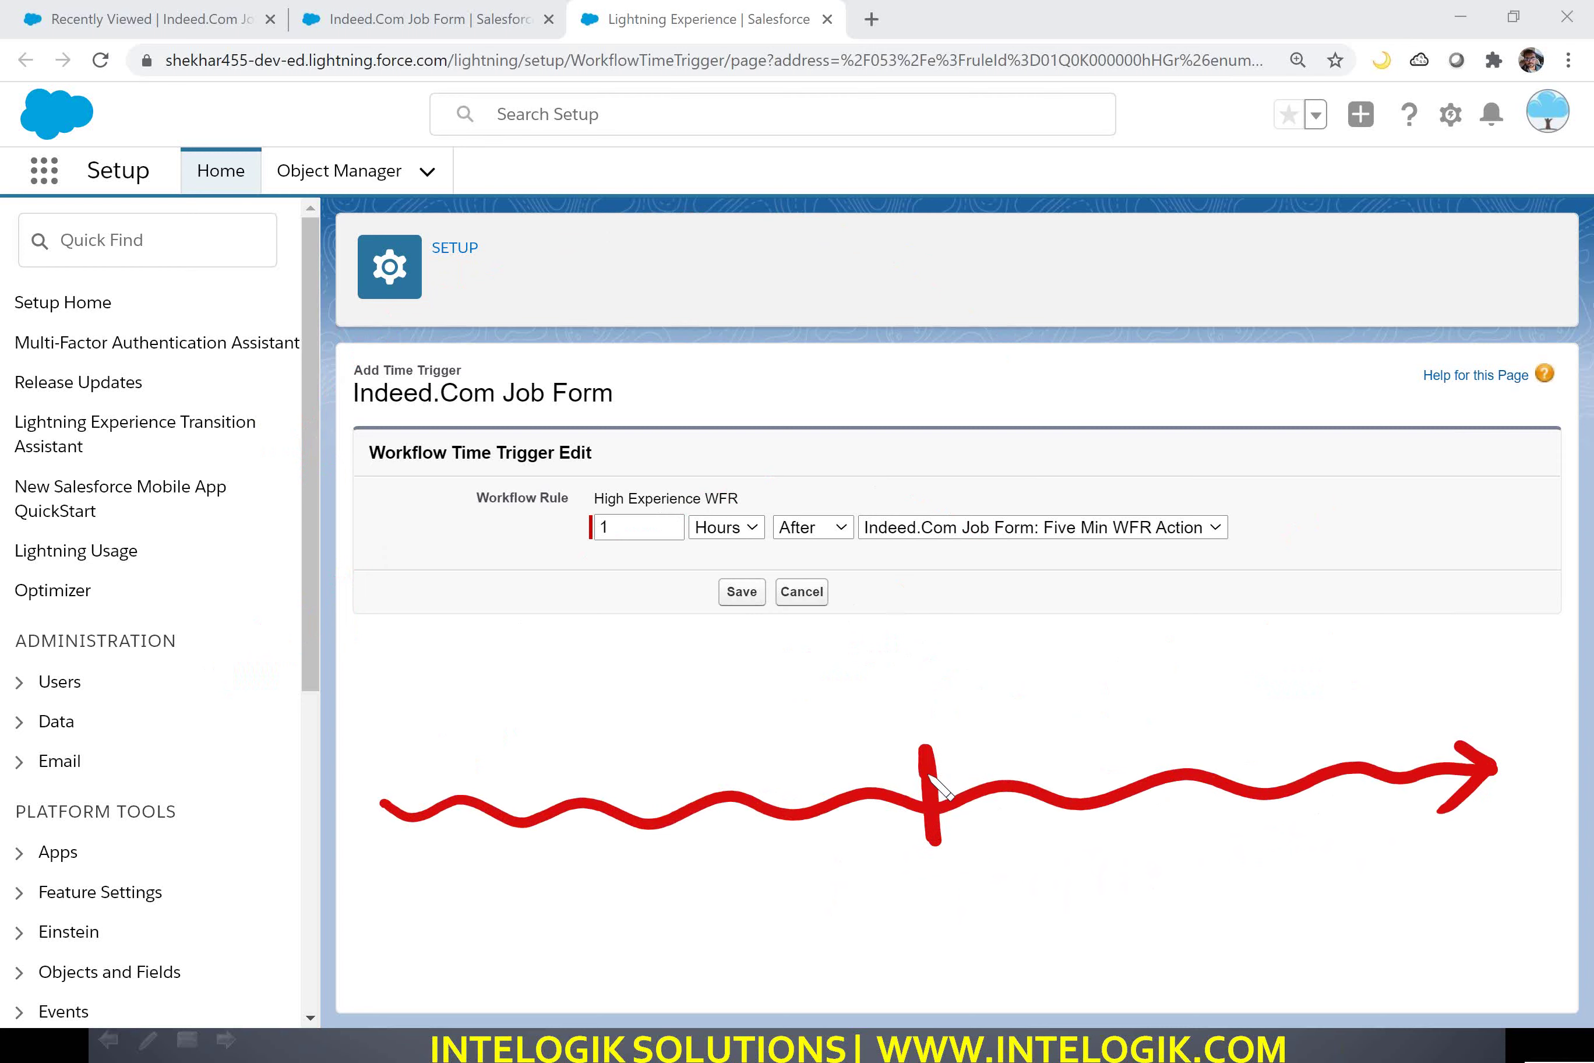
drag(911, 876, 979, 935)
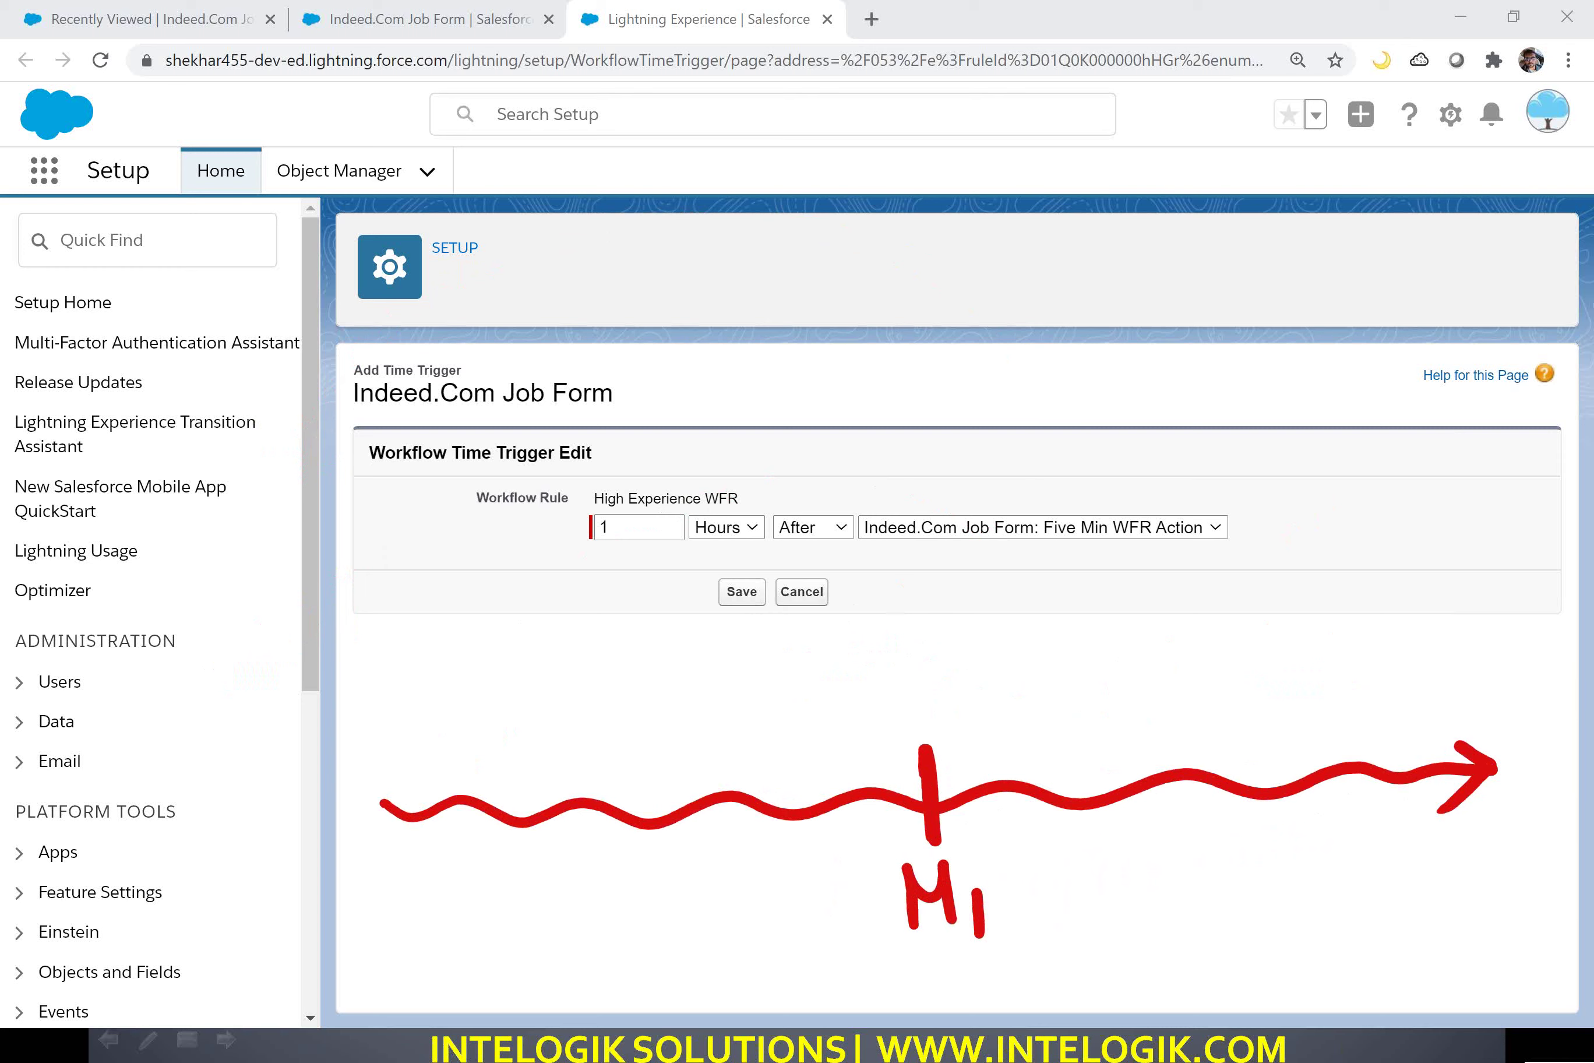
mouse_move(858, 653)
mouse_down()
mouse_move(950, 662)
mouse_move(960, 604)
mouse_move(1033, 603)
mouse_up()
drag(948, 710, 1082, 622)
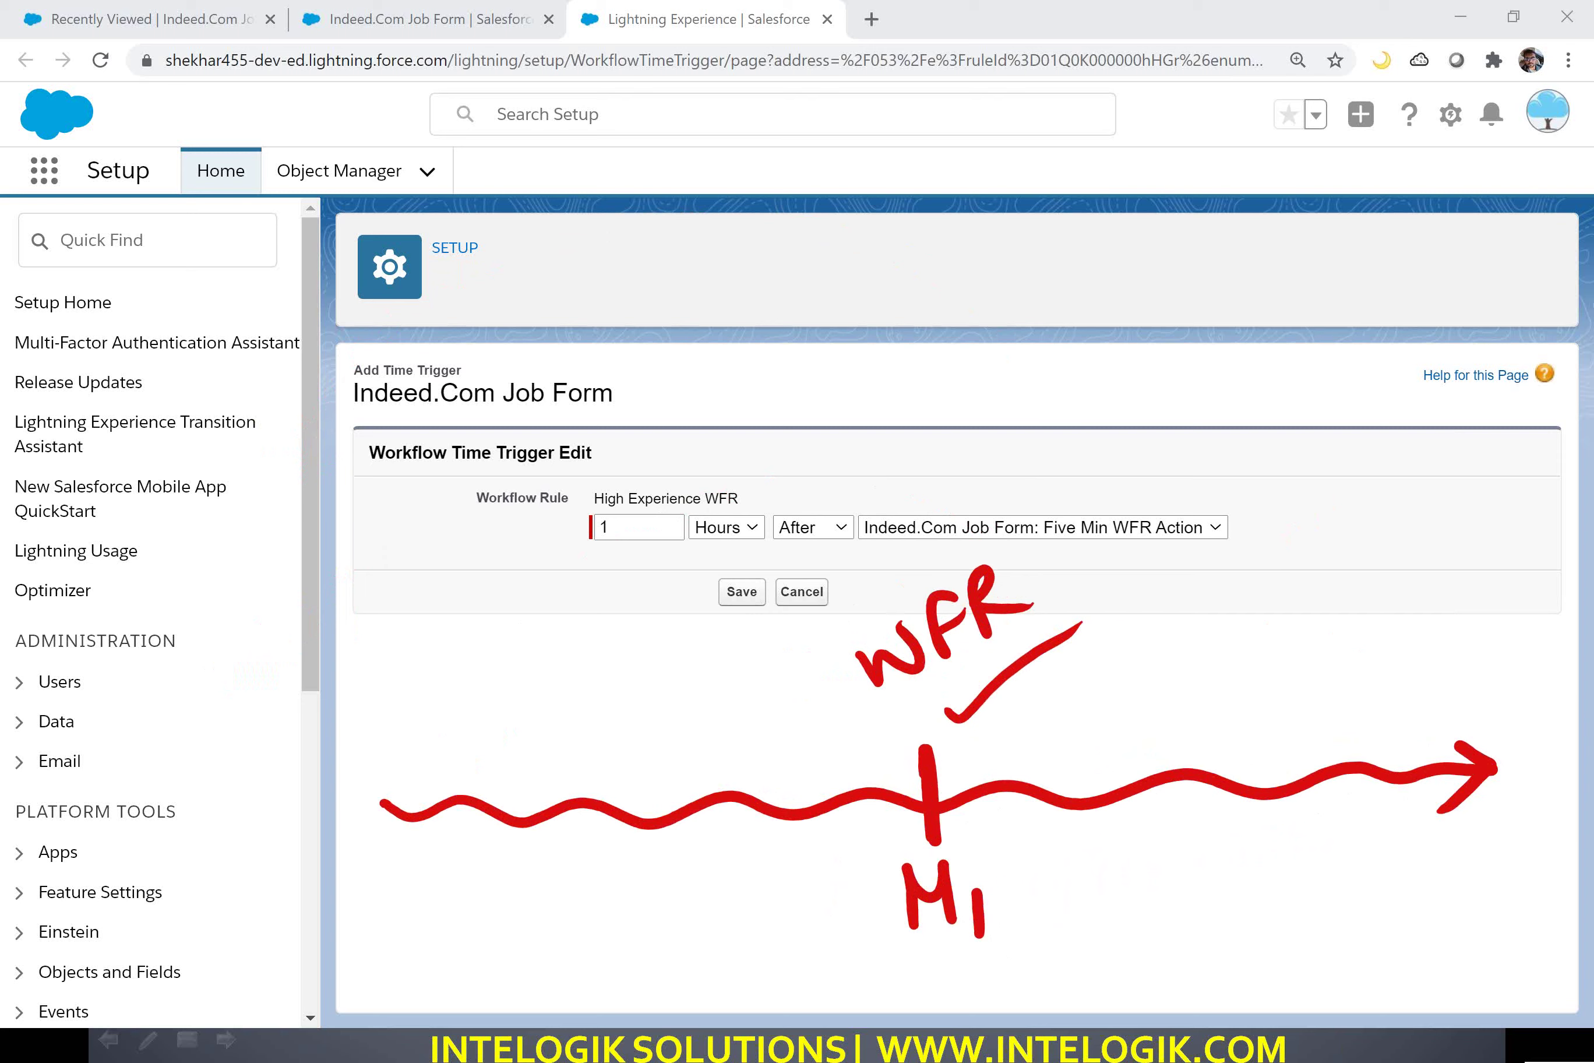
key(ctrl+z)
mouse_move(950, 732)
mouse_down()
mouse_move(1071, 644)
mouse_move(1063, 672)
mouse_up()
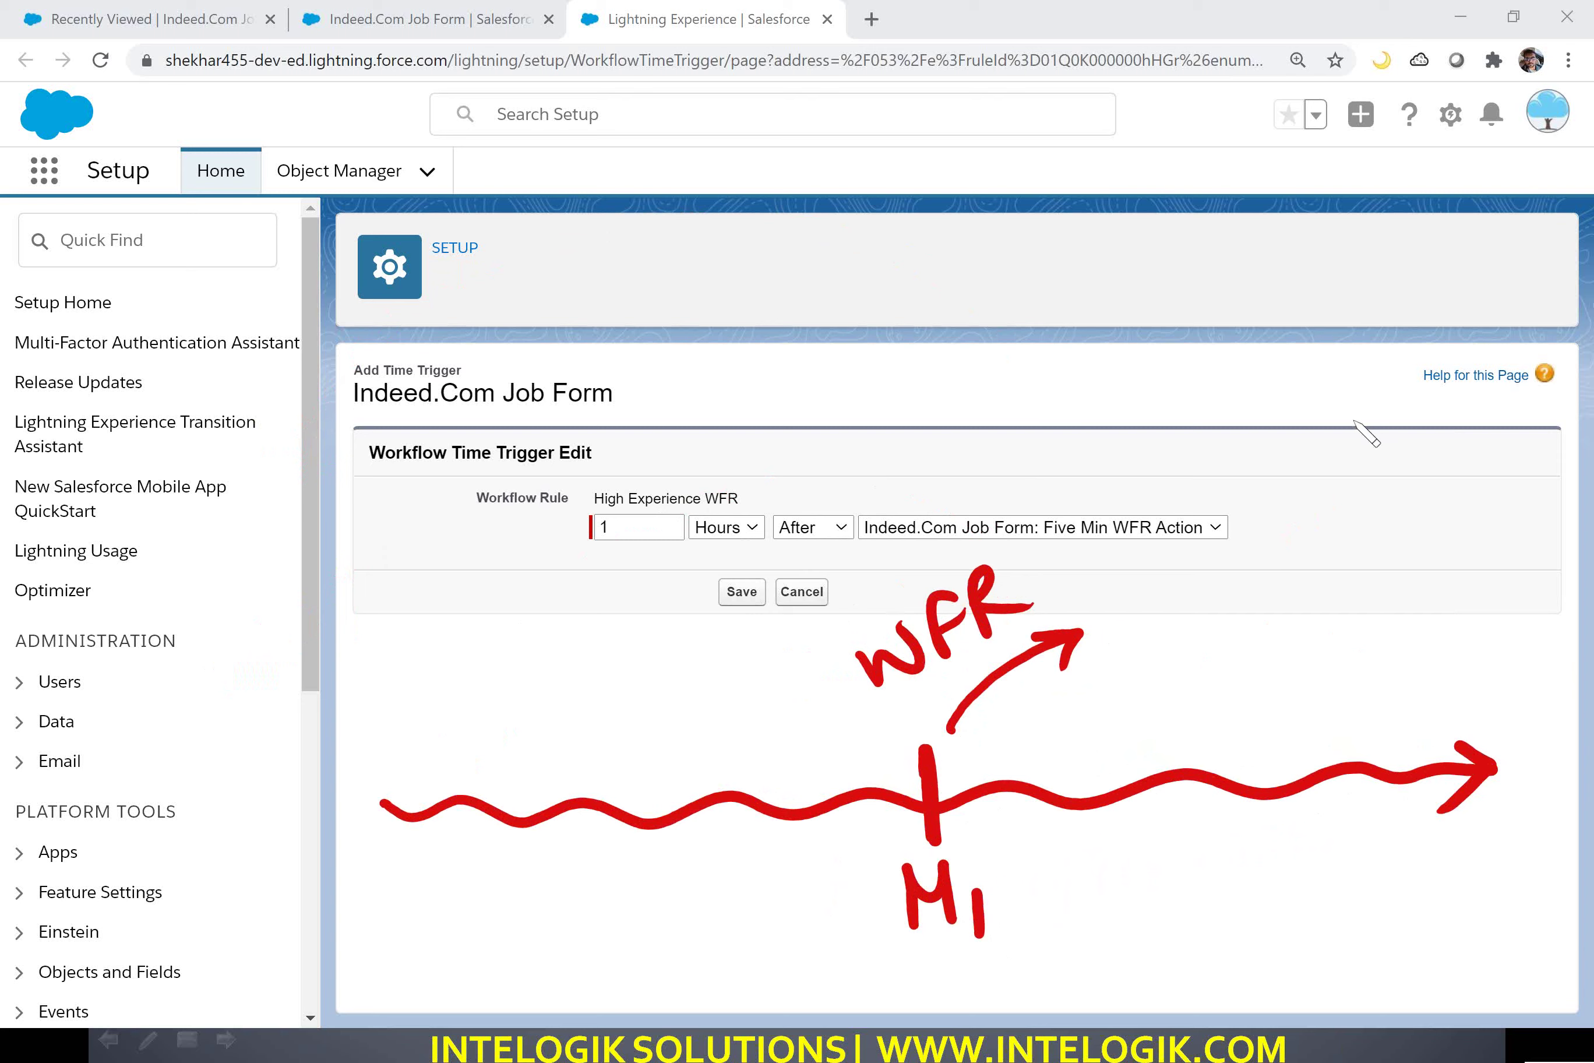
drag(1355, 422, 1114, 480)
drag(1118, 416, 1184, 462)
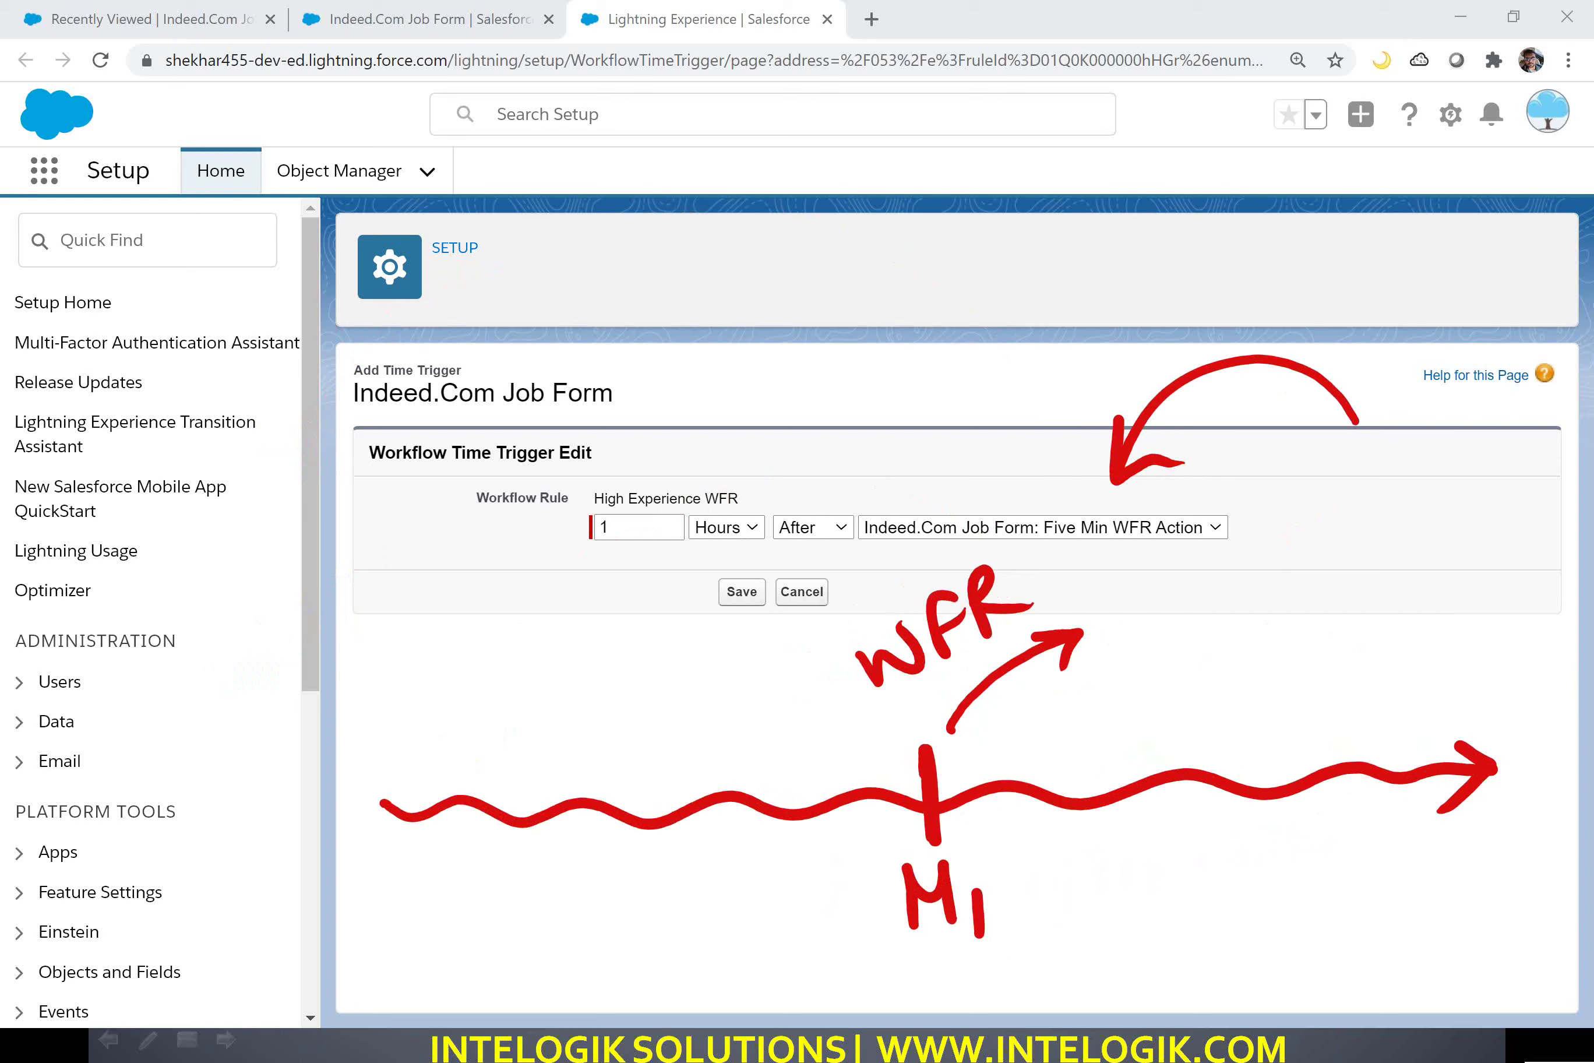
click(1185, 394)
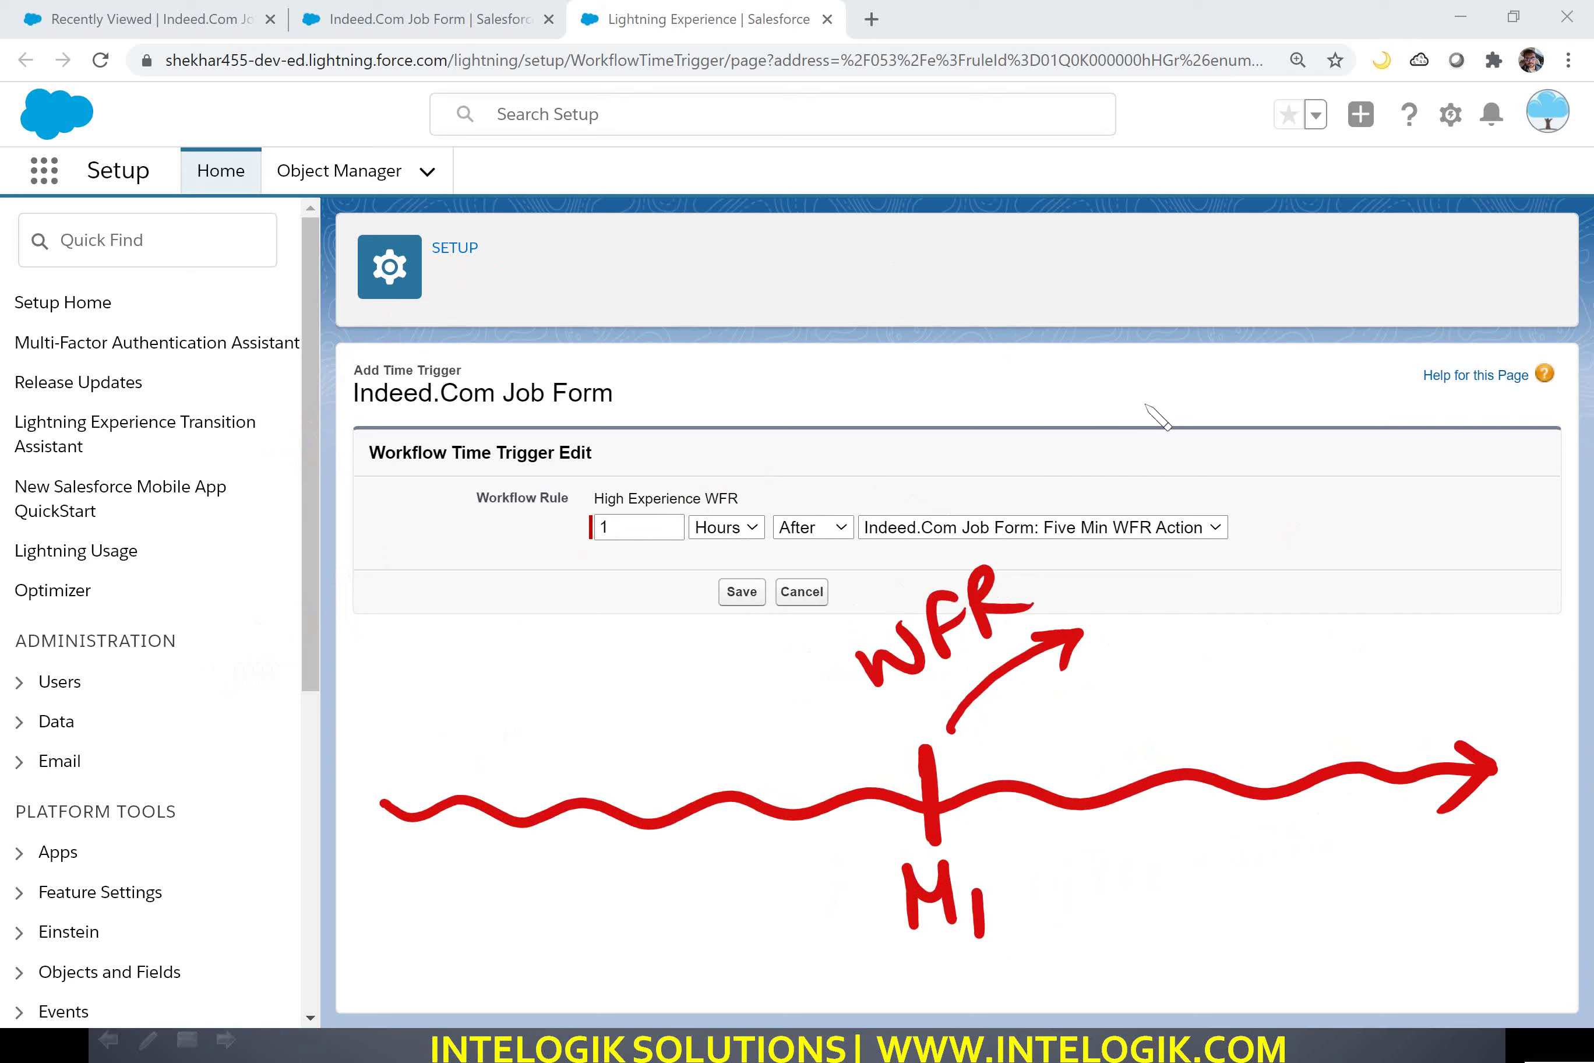
mouse_move(495, 787)
mouse_down()
mouse_move(460, 923)
mouse_move(532, 949)
mouse_up()
mouse_move(549, 916)
mouse_down()
mouse_move(562, 957)
mouse_move(639, 915)
mouse_up()
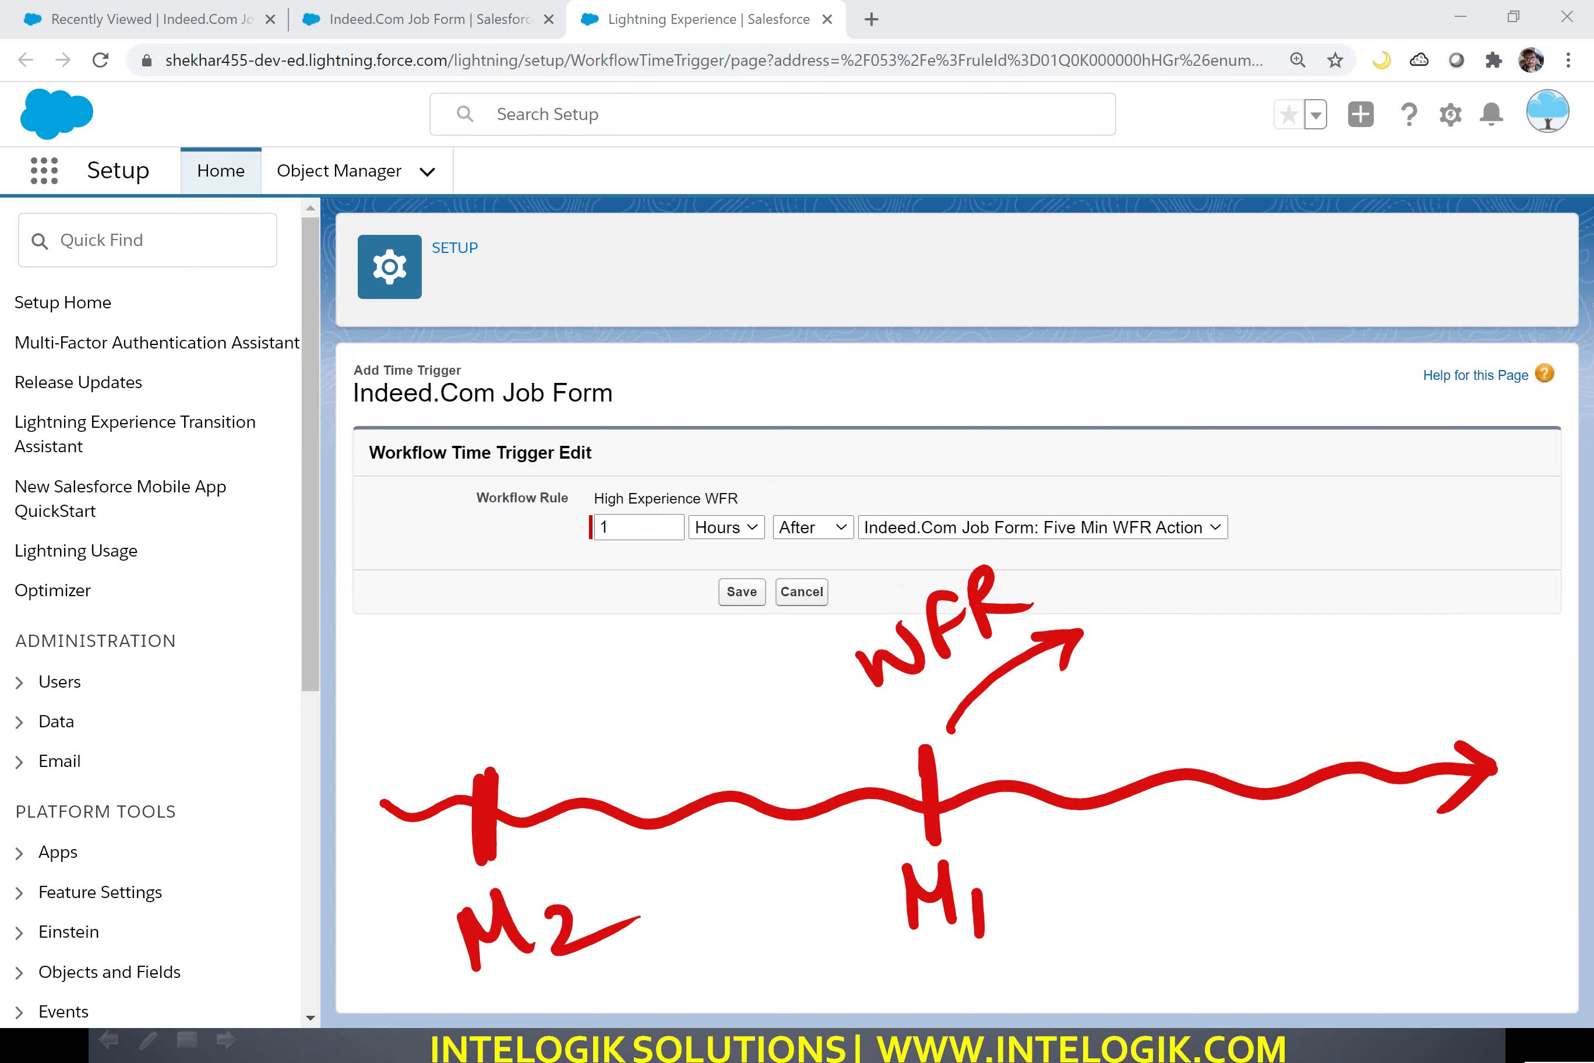
mouse_move(1017, 481)
mouse_down()
mouse_move(237, 665)
mouse_move(411, 745)
mouse_move(361, 781)
mouse_up()
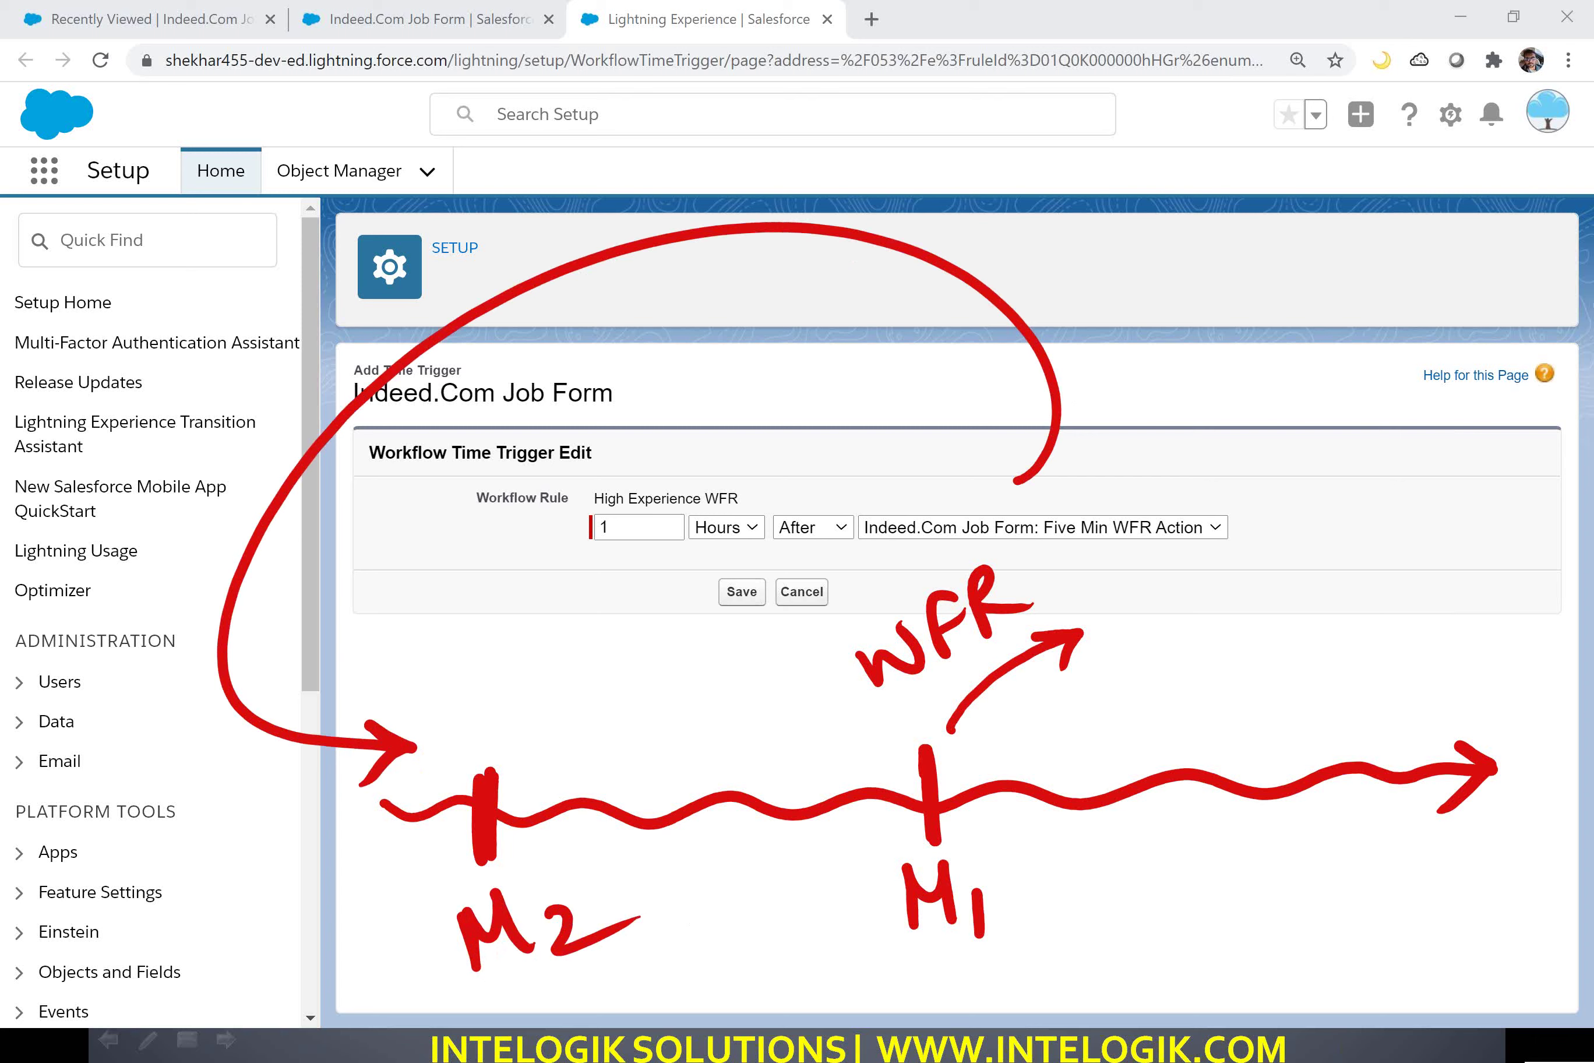
mouse_move(1051, 761)
mouse_down()
mouse_move(1049, 826)
mouse_move(1046, 751)
mouse_up()
mouse_move(1059, 925)
mouse_down()
mouse_move(1086, 903)
mouse_move(1171, 919)
mouse_move(1125, 922)
mouse_up()
mouse_move(909, 947)
mouse_down()
mouse_move(961, 967)
mouse_move(1098, 949)
mouse_move(1073, 1016)
mouse_up()
drag(1084, 988, 1268, 994)
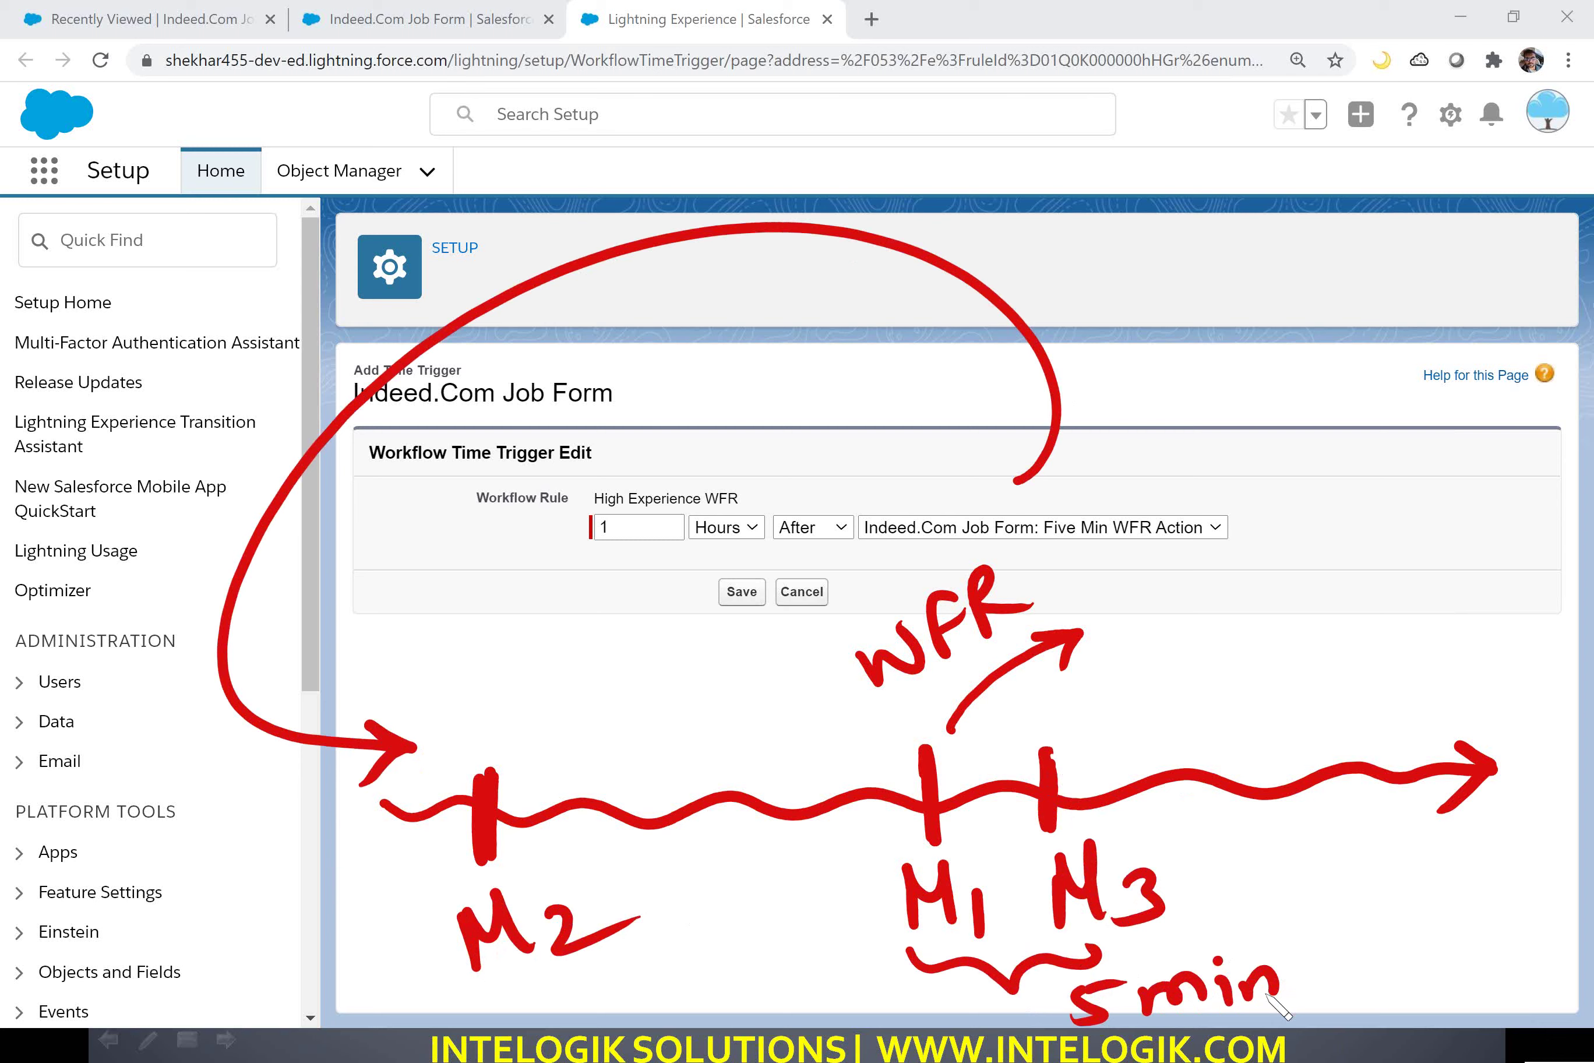
key(Escape)
Save the time trigger and start a new field update as its time-dependent workflow action.
click(751, 593)
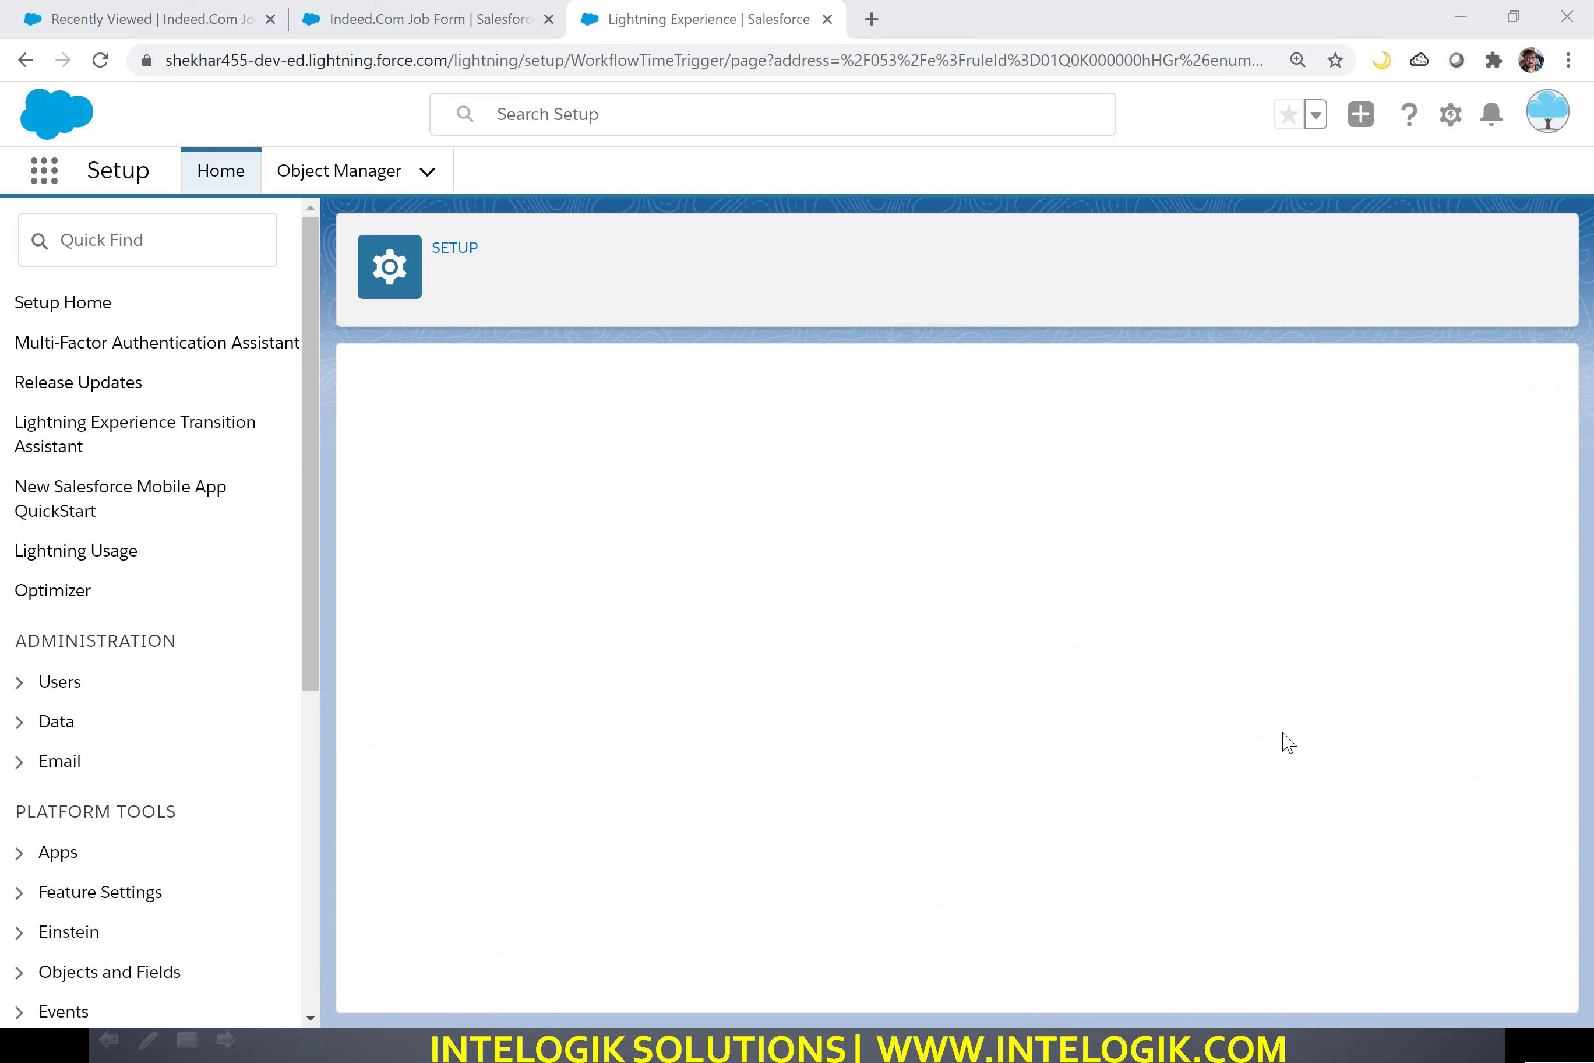
scroll(960, 823, down, 1)
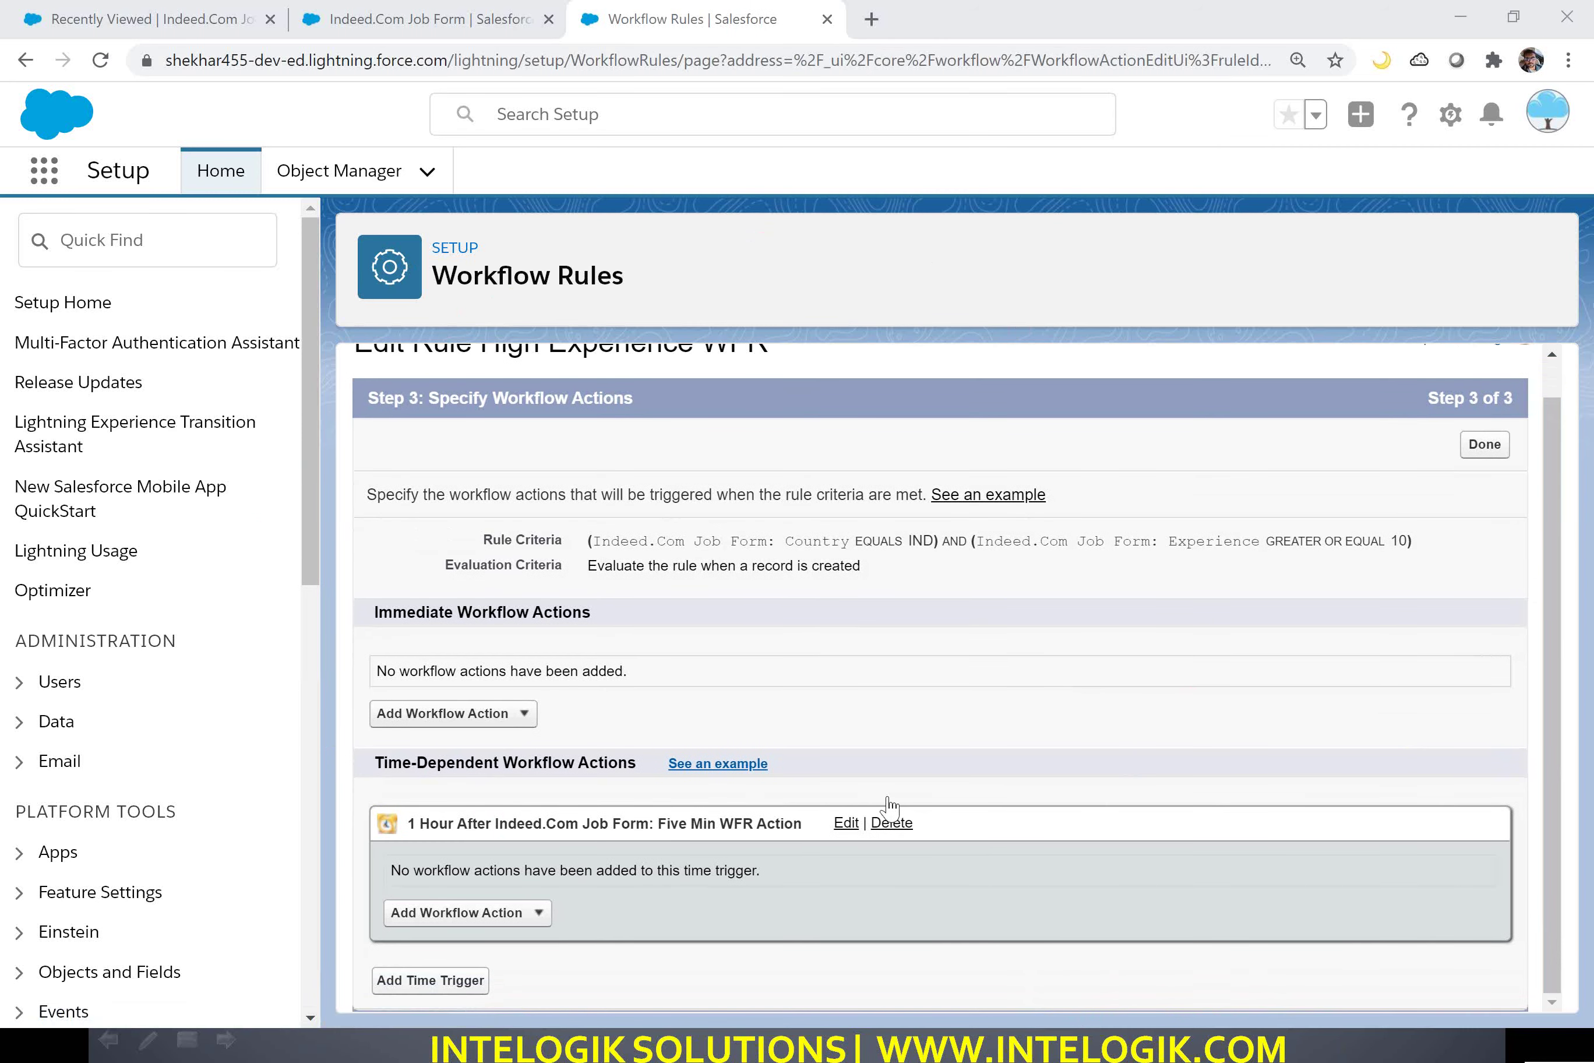
click(538, 913)
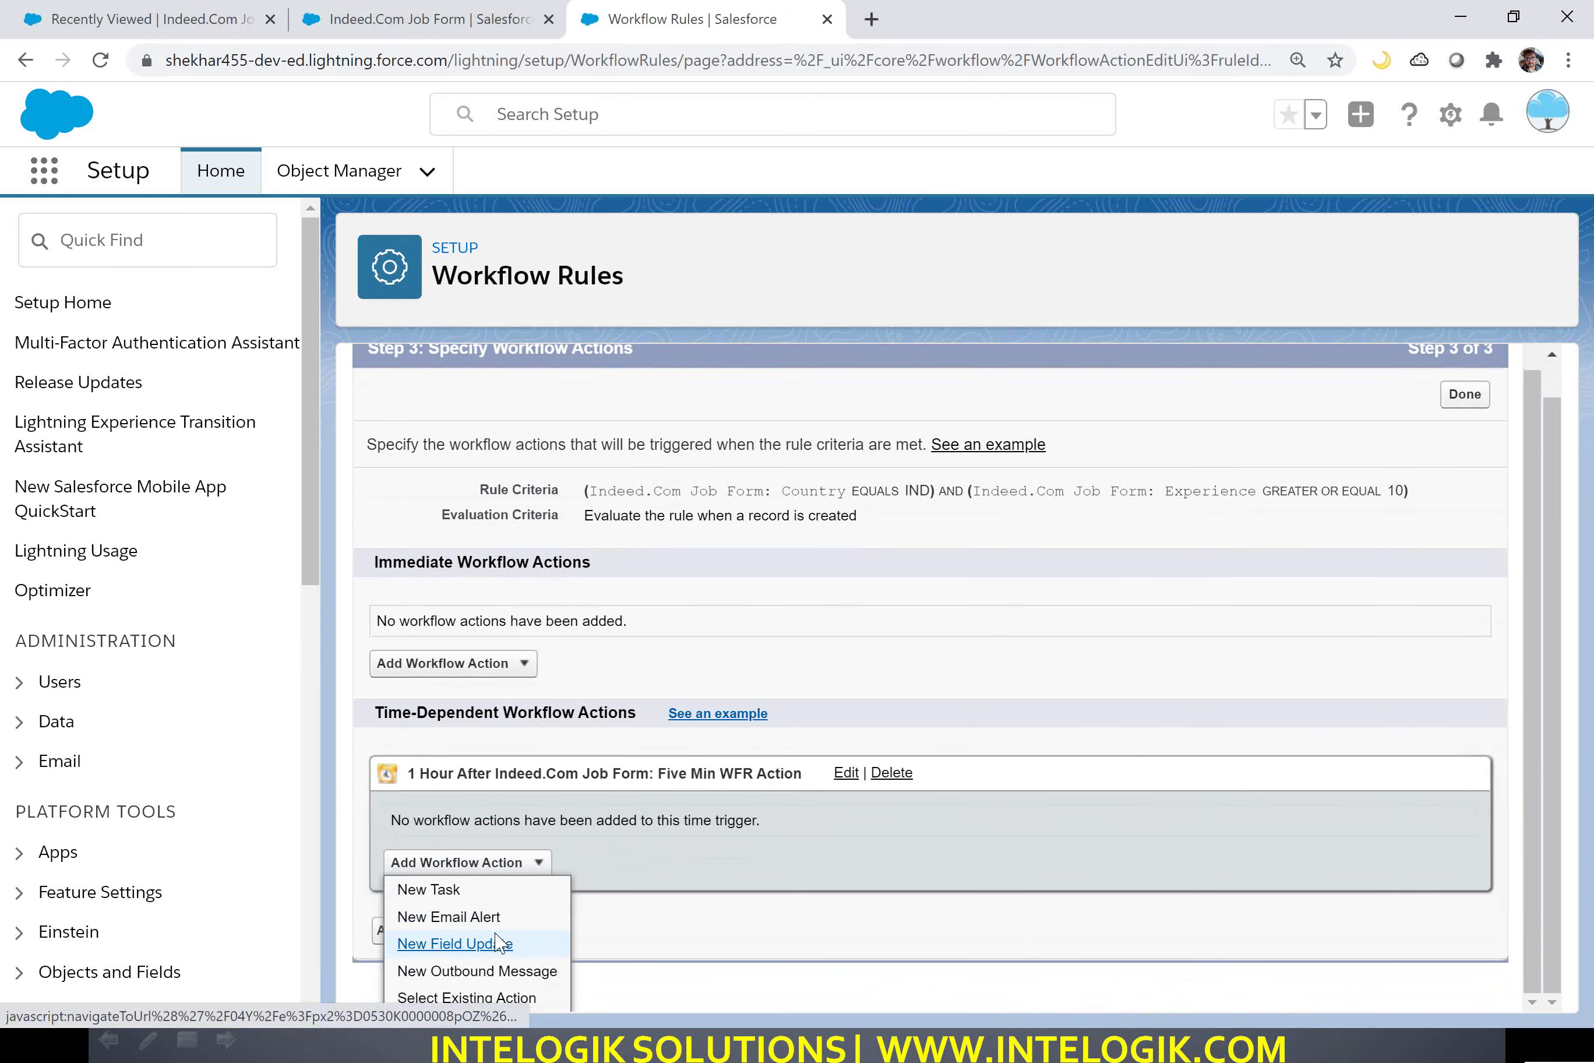
click(498, 943)
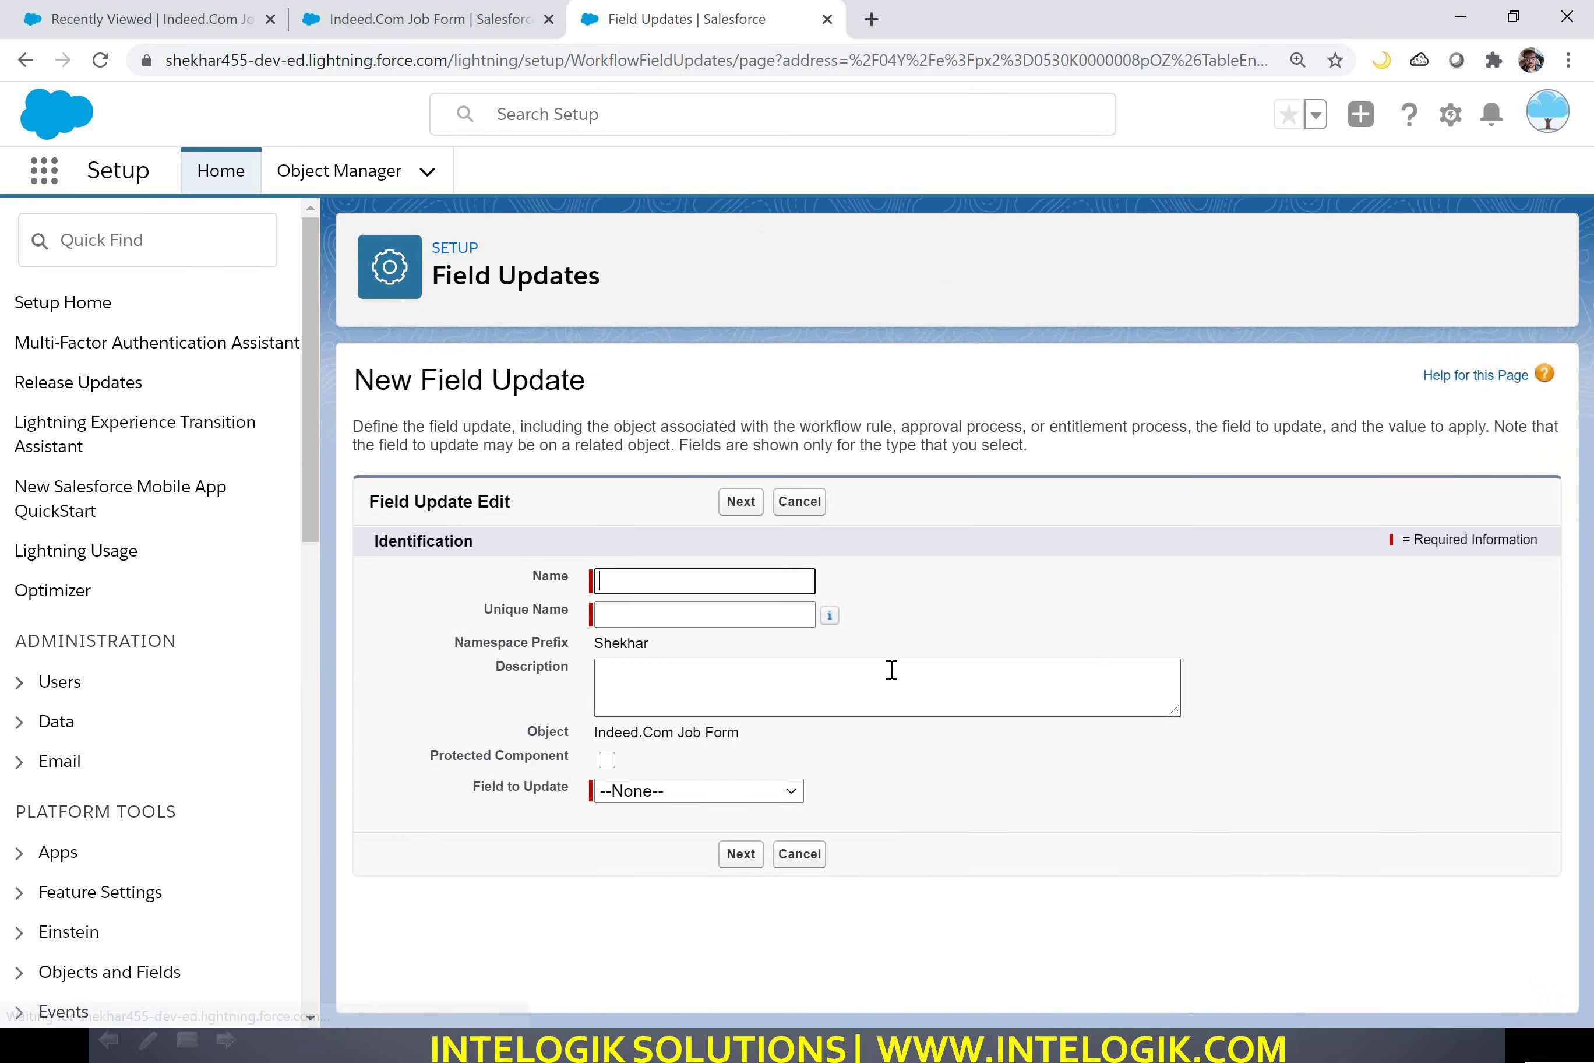
Name the field update Field Update In 5 Min and choose Staffing Status as the field to update.
text(Field )
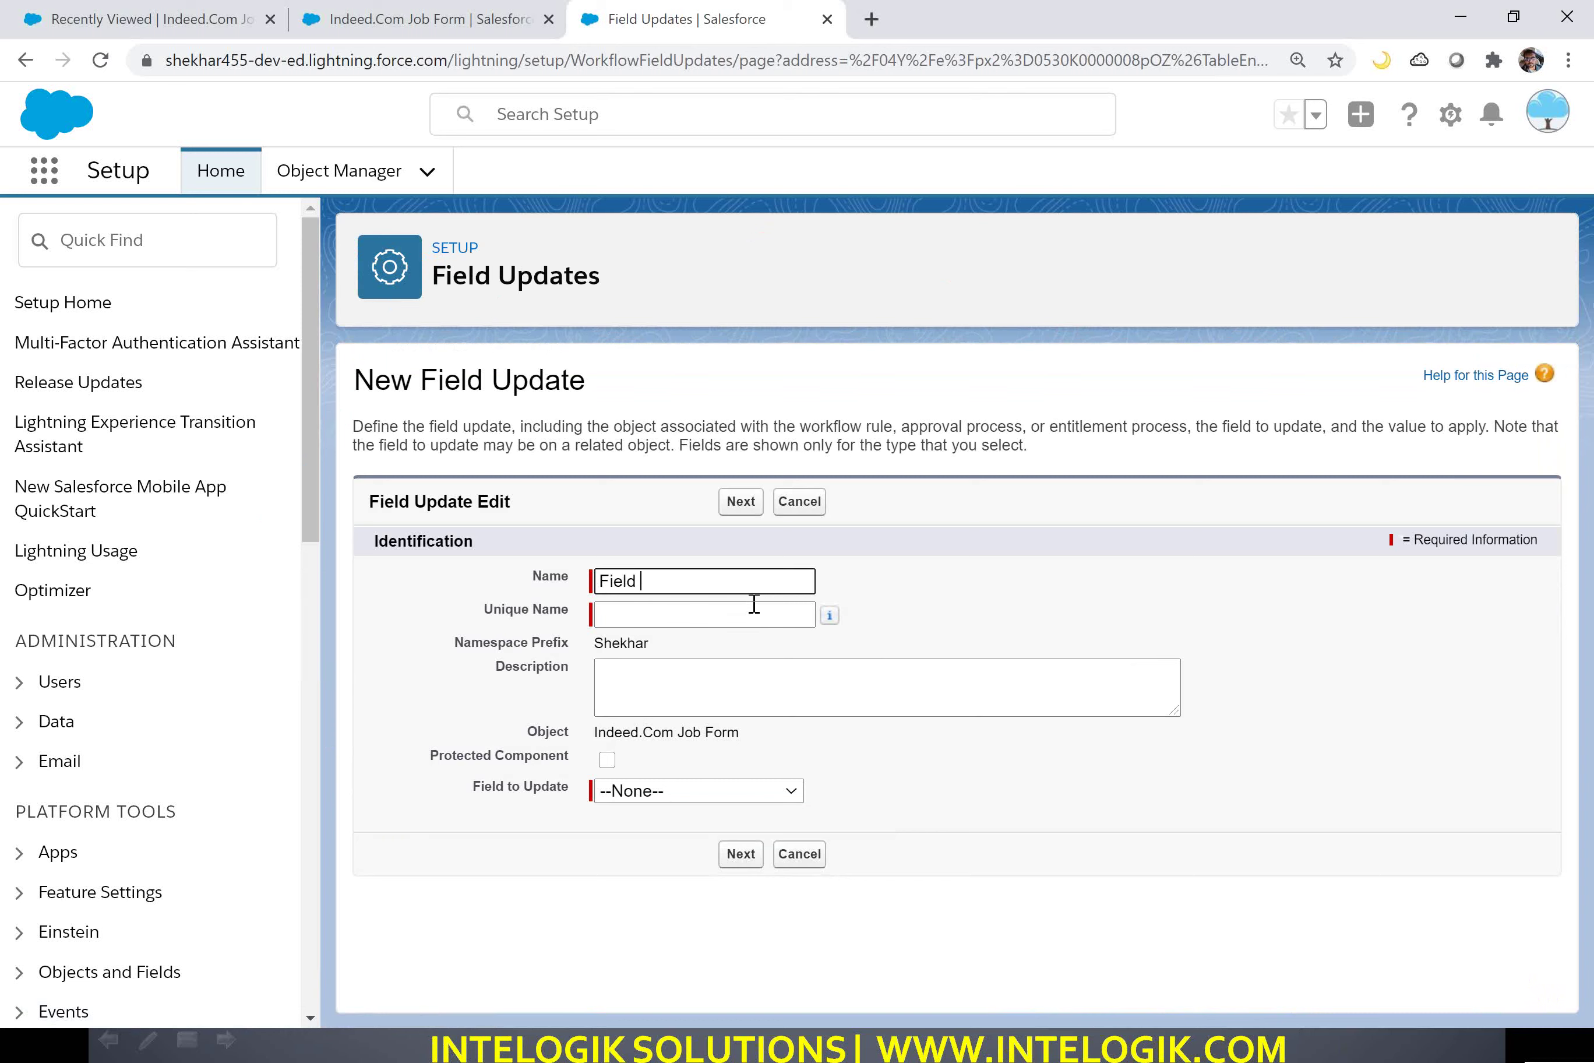
text(Update In 5 Min)
key(Tab)
click(754, 604)
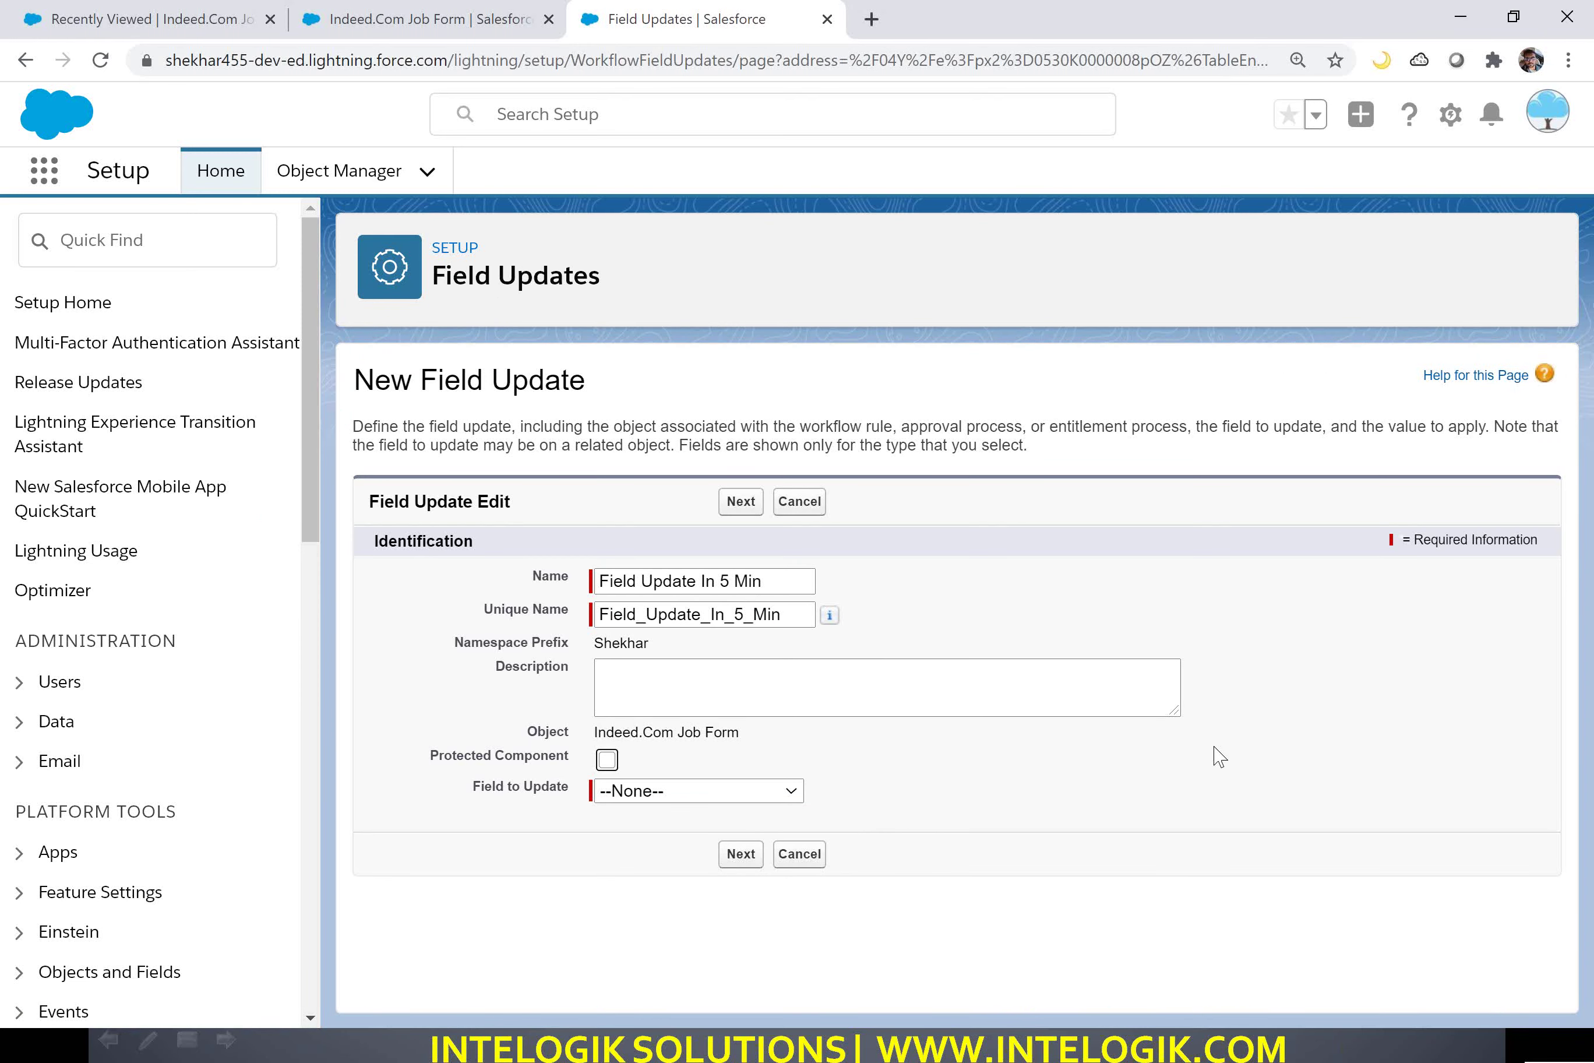
click(783, 798)
click(740, 747)
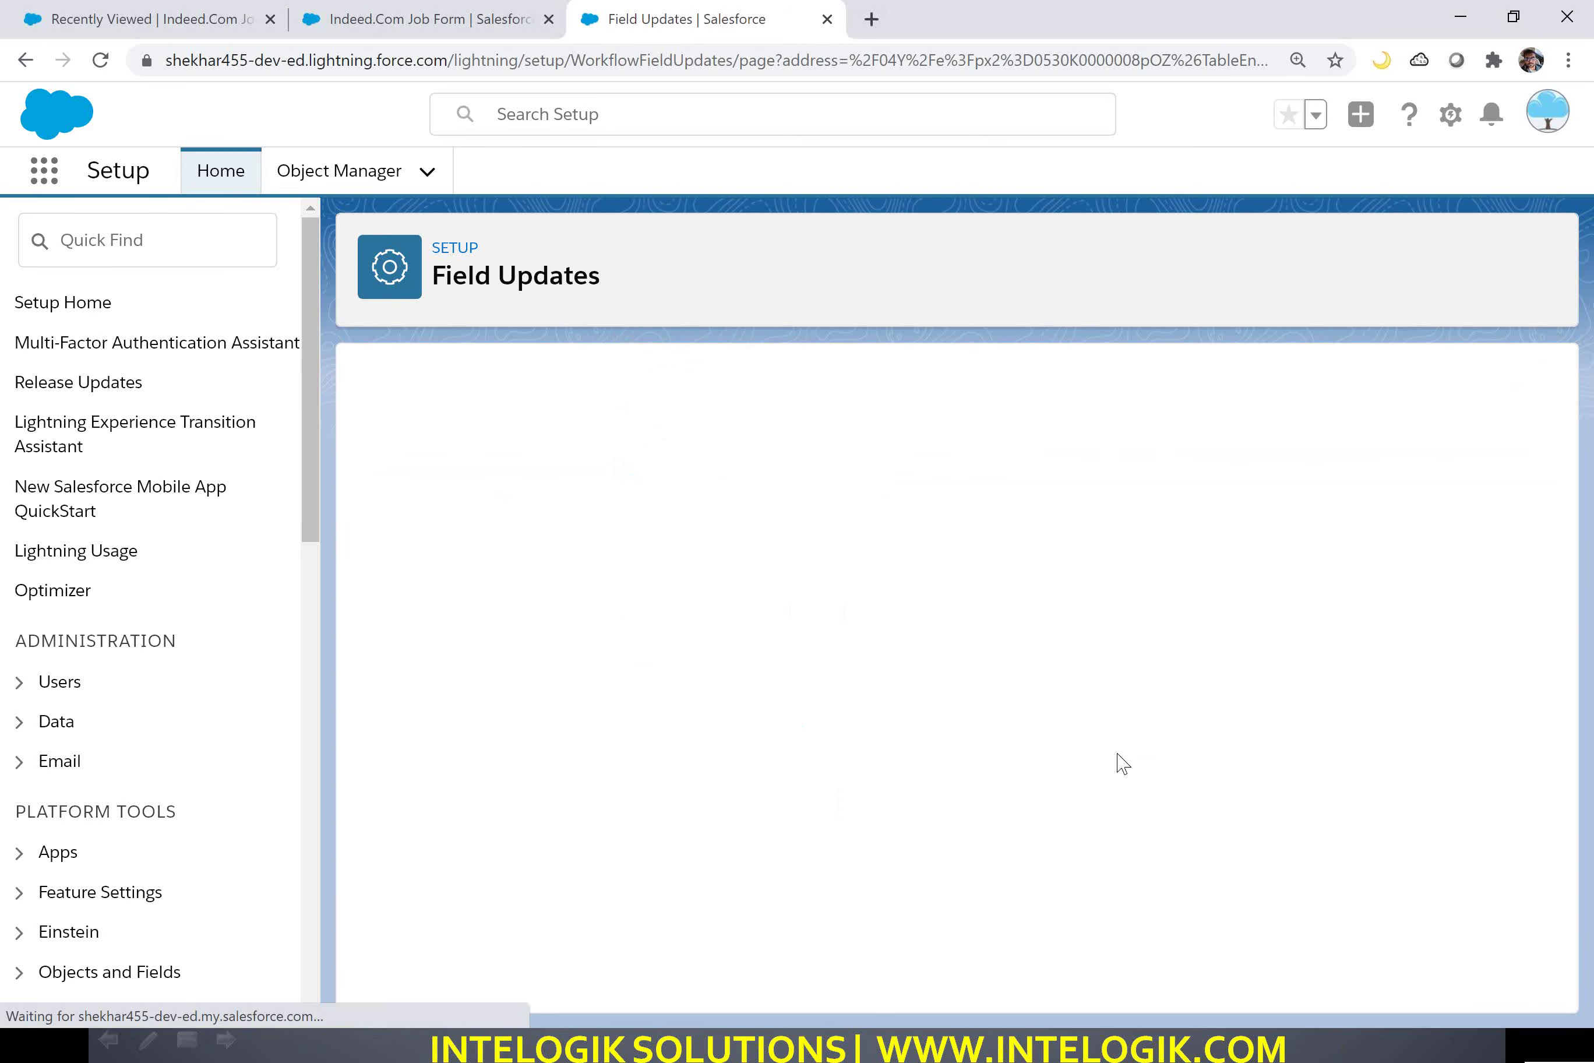
Set the new Staffing Status value with a formula to the text 'Candidate Selected!'.
scroll(704, 853, down, 2)
click(657, 902)
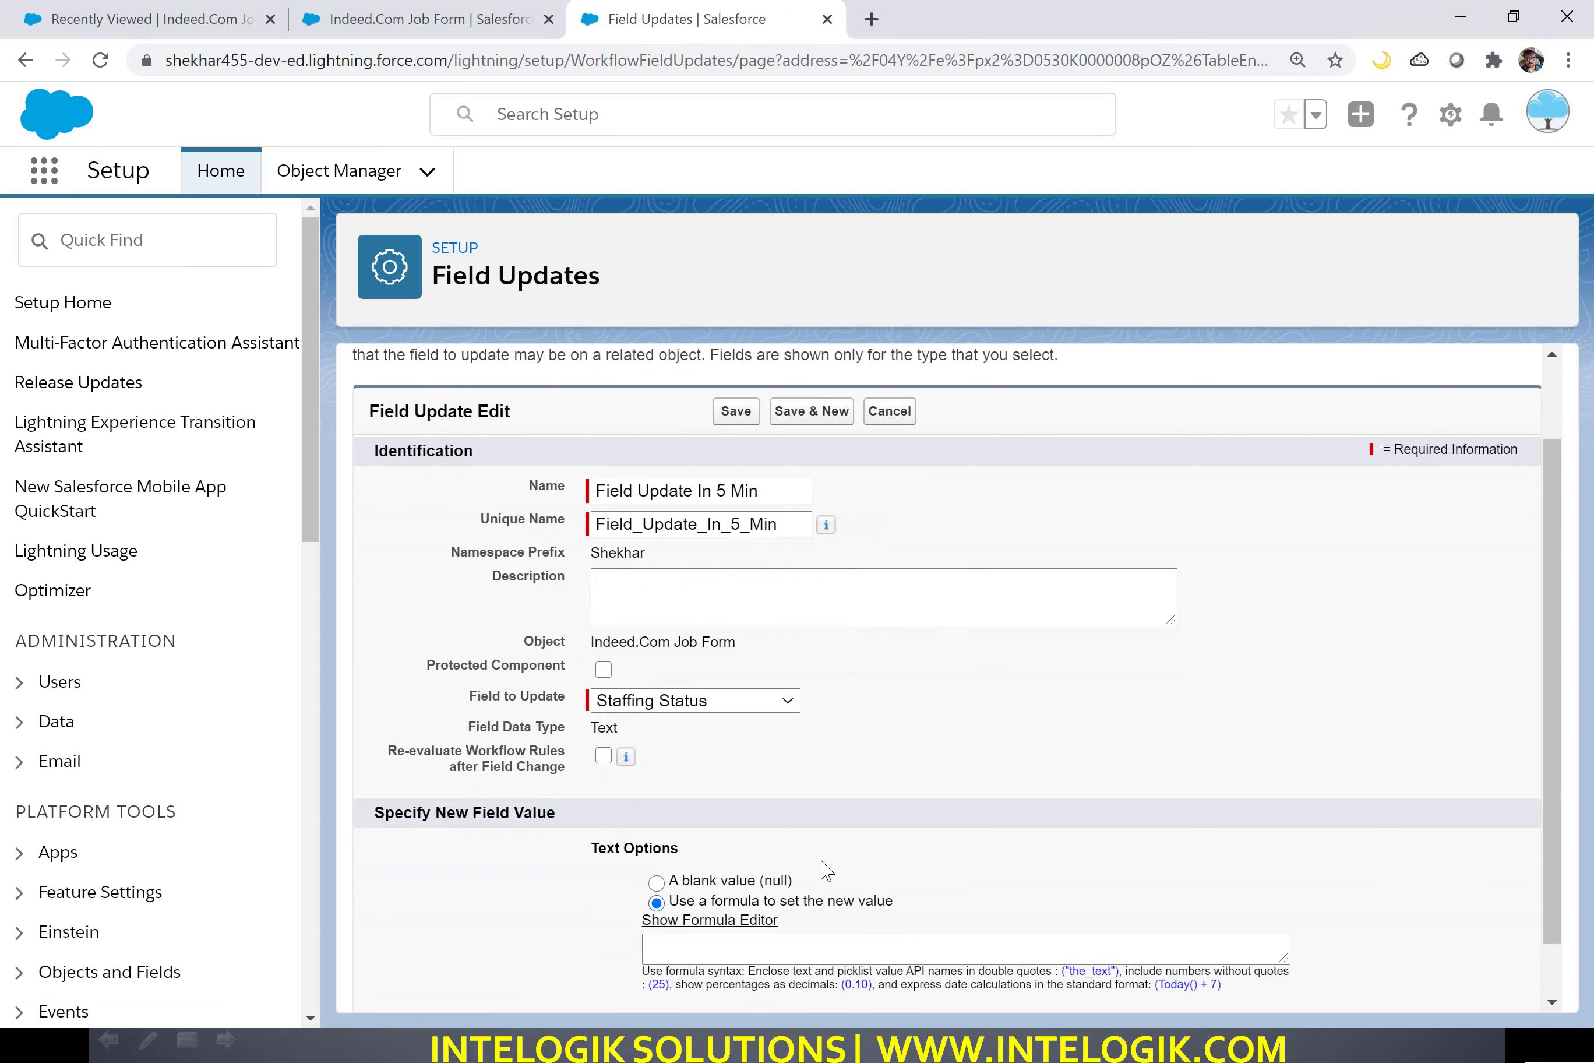
scroll(882, 879, down, 1)
click(890, 884)
text('Candidate Selected!')
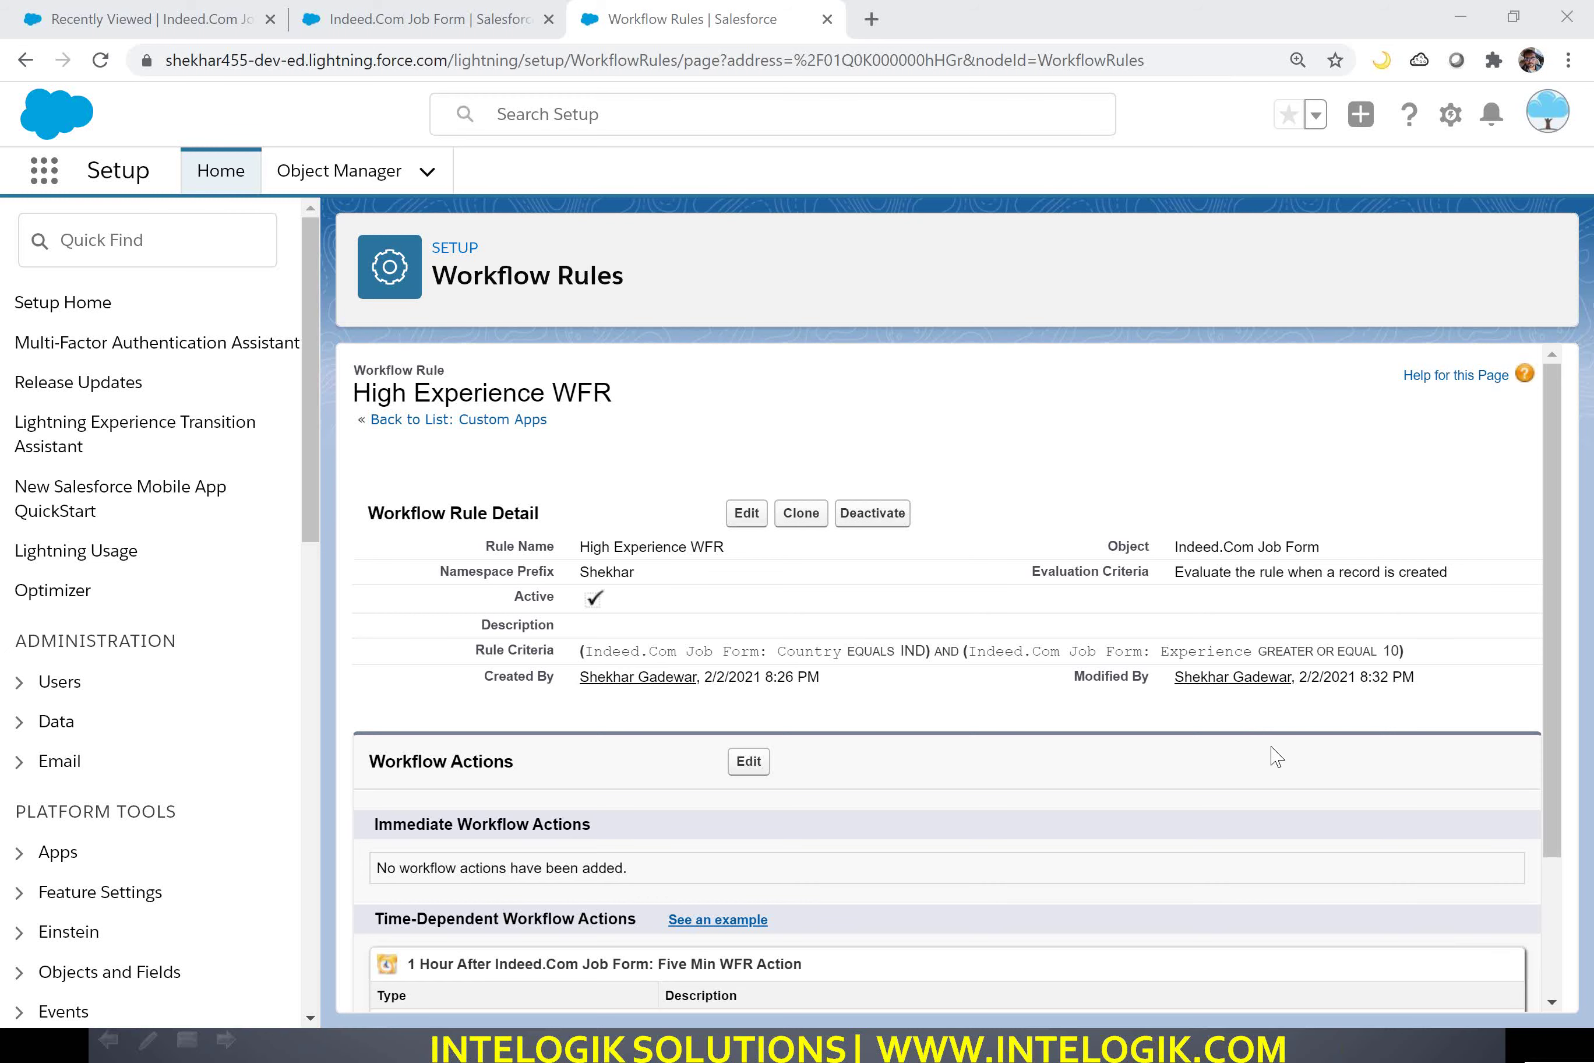
Create and save an Indeed.Com Job Form record with the candidate's first name, country INDIA and experience 25.
key(ctrl+Tab)
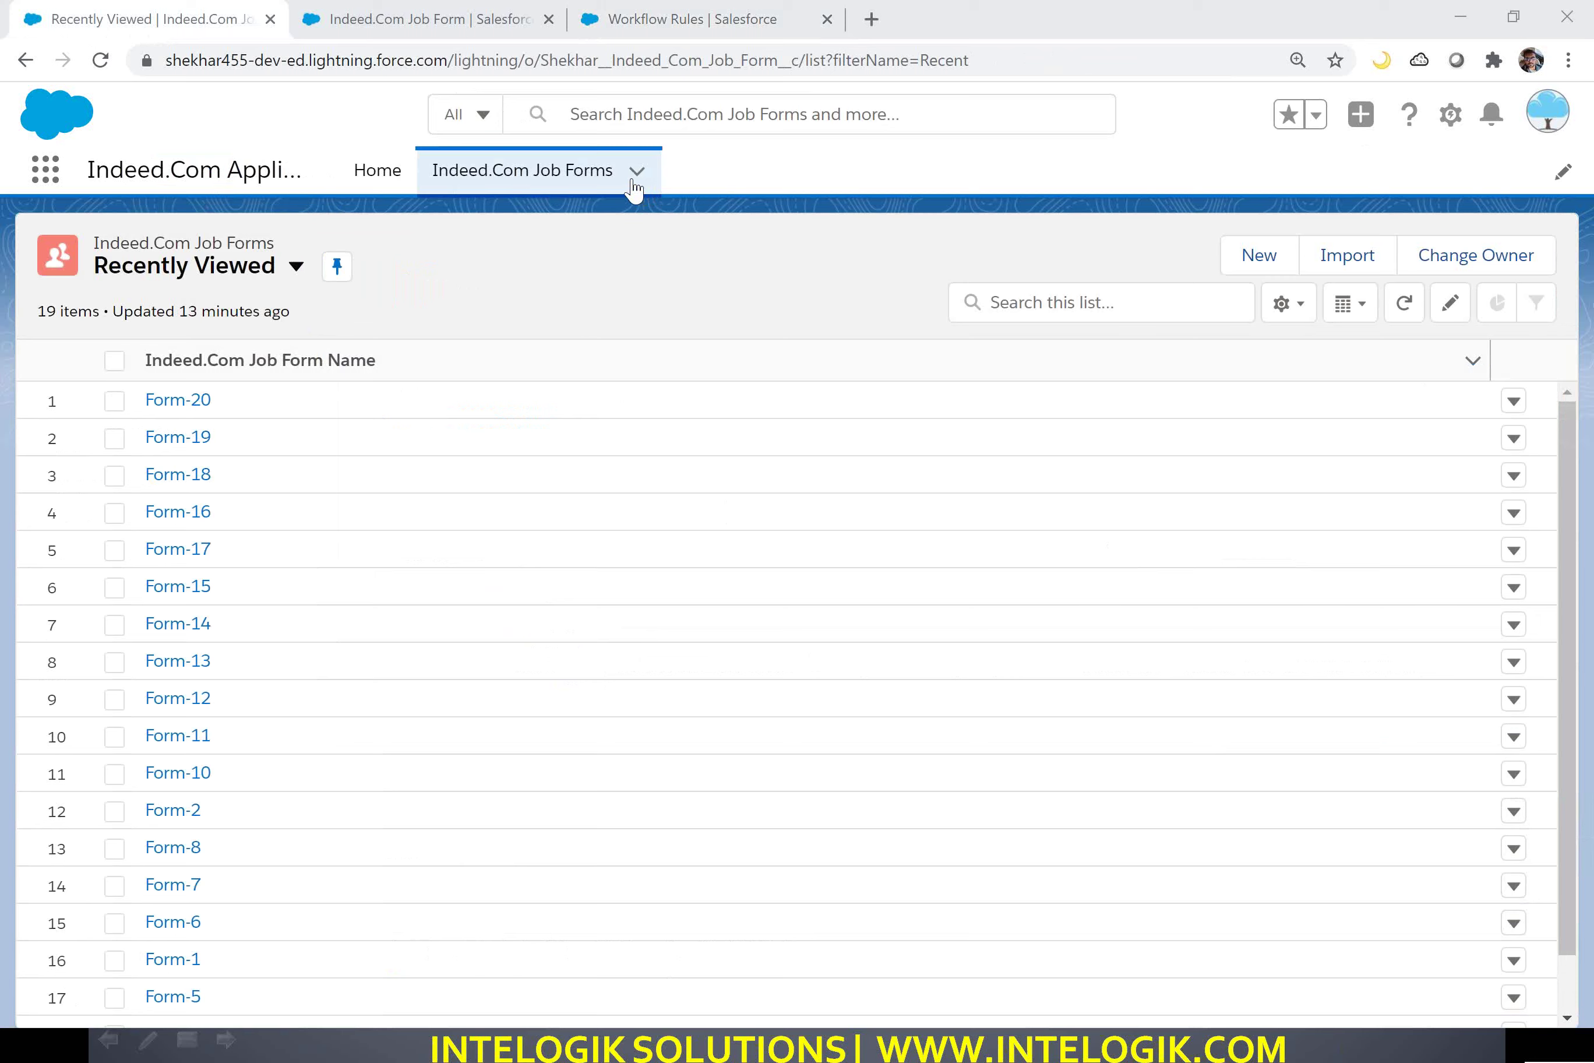
click(635, 175)
click(658, 222)
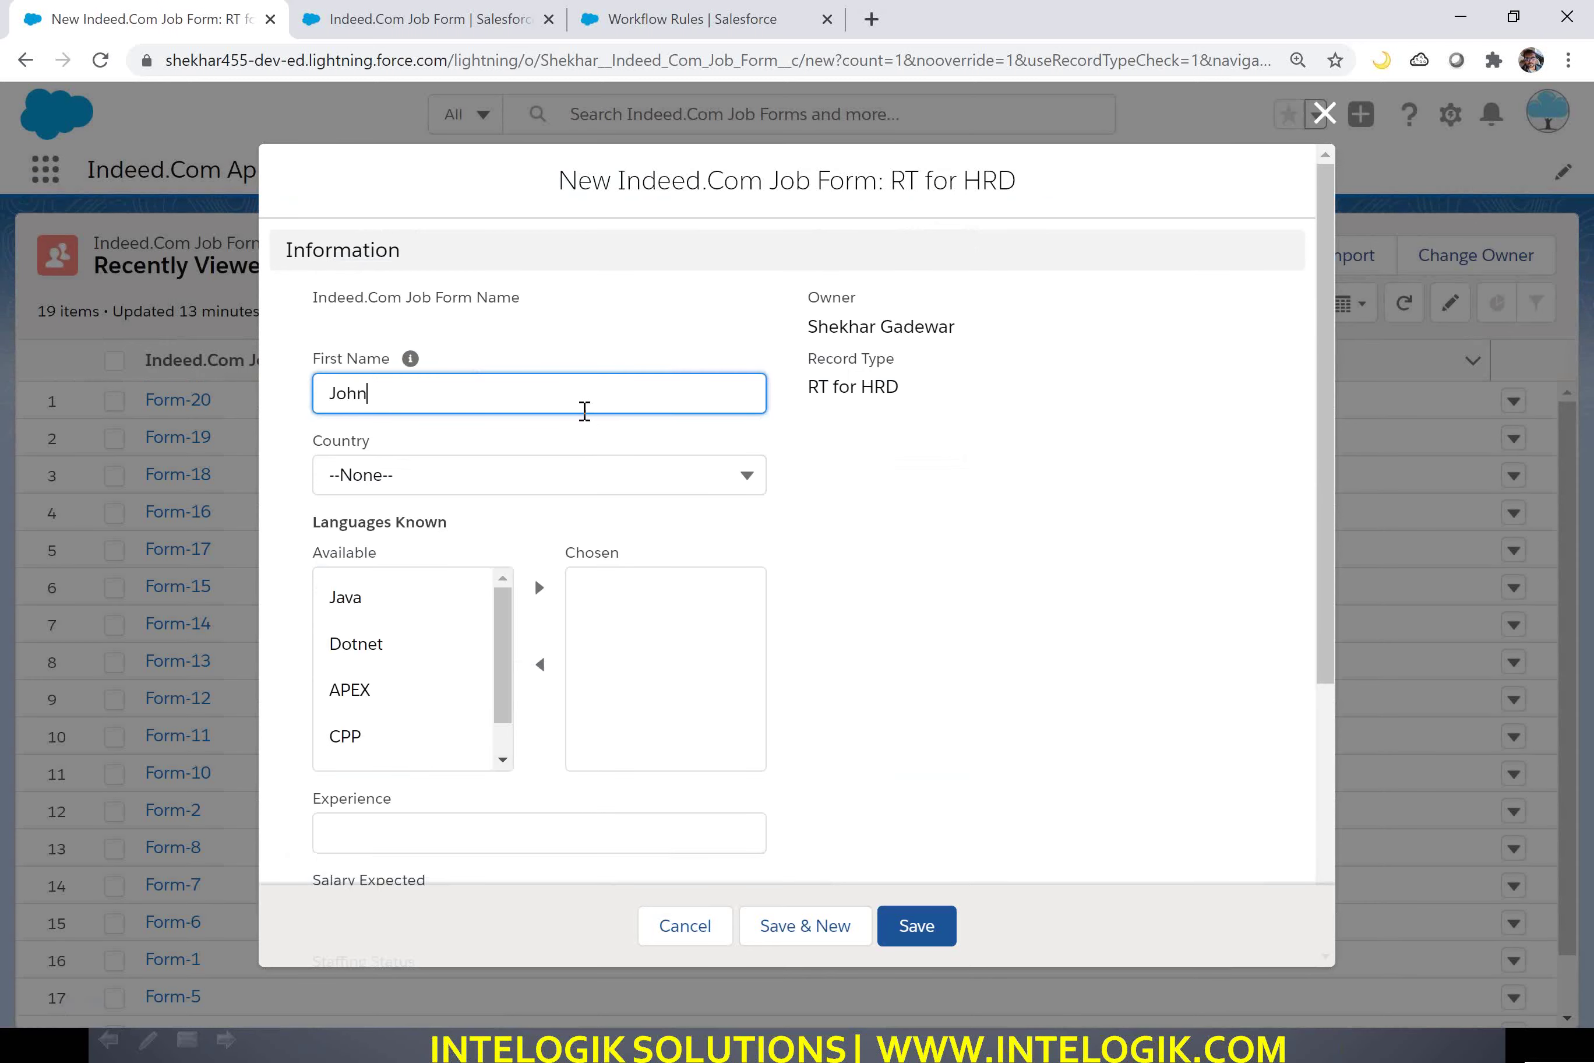
click(495, 483)
click(427, 573)
scroll(427, 658, down, 5)
click(459, 648)
text(25)
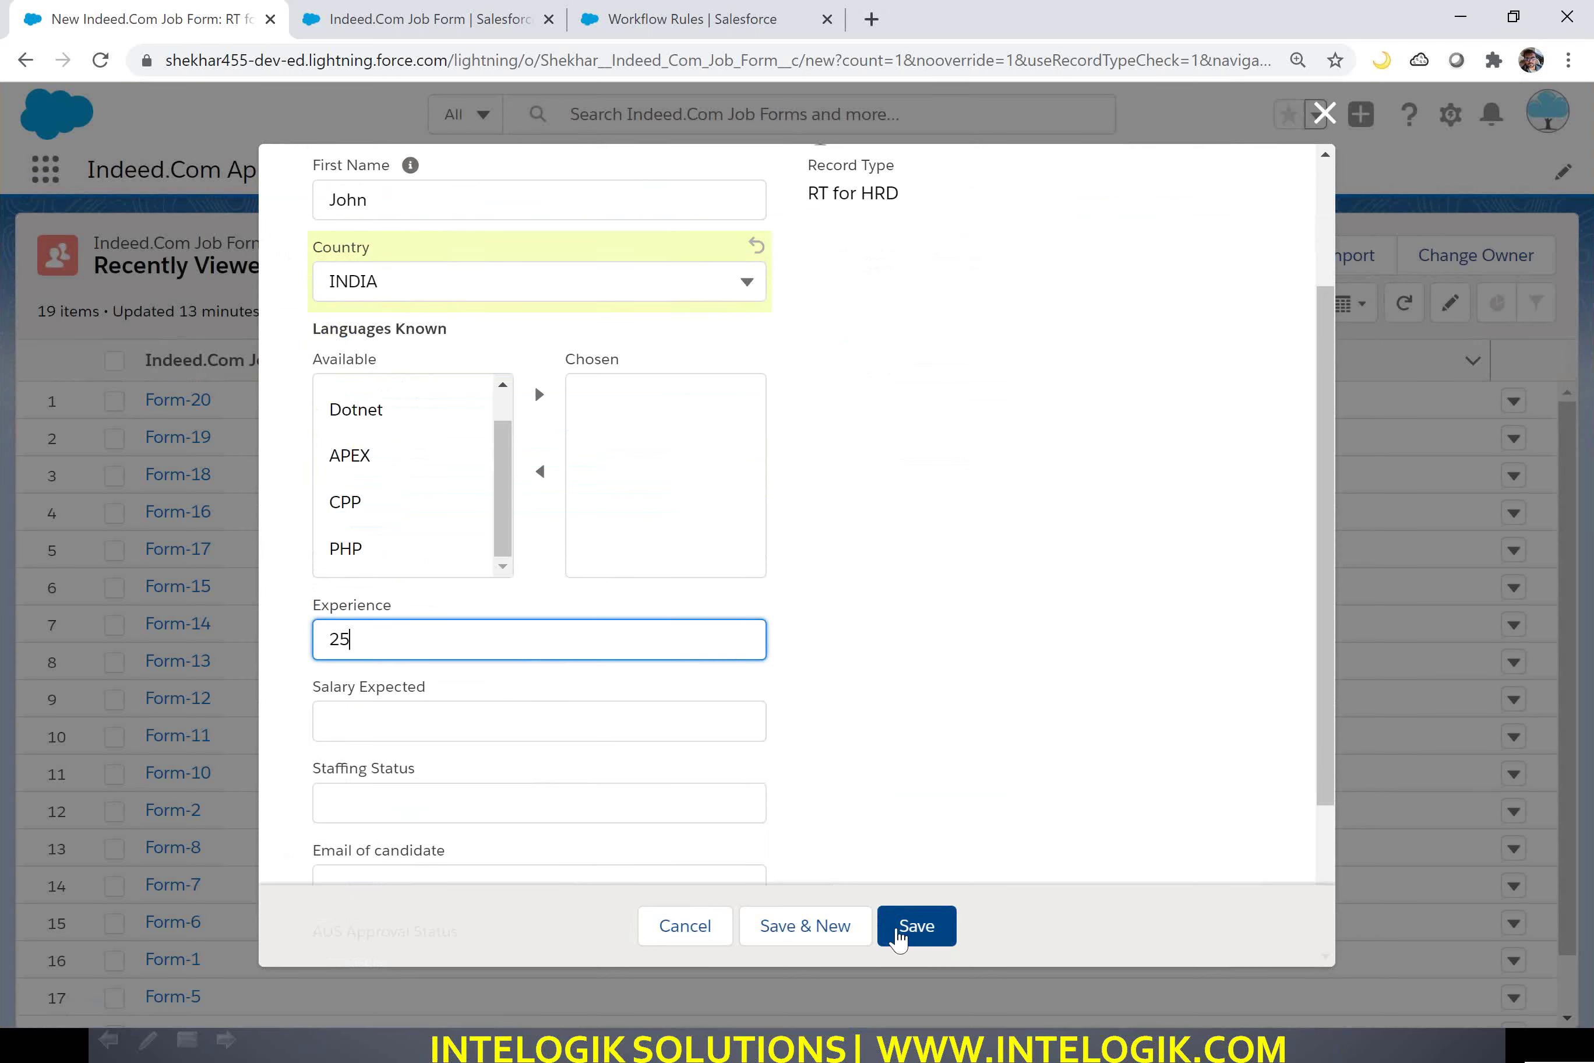
click(901, 931)
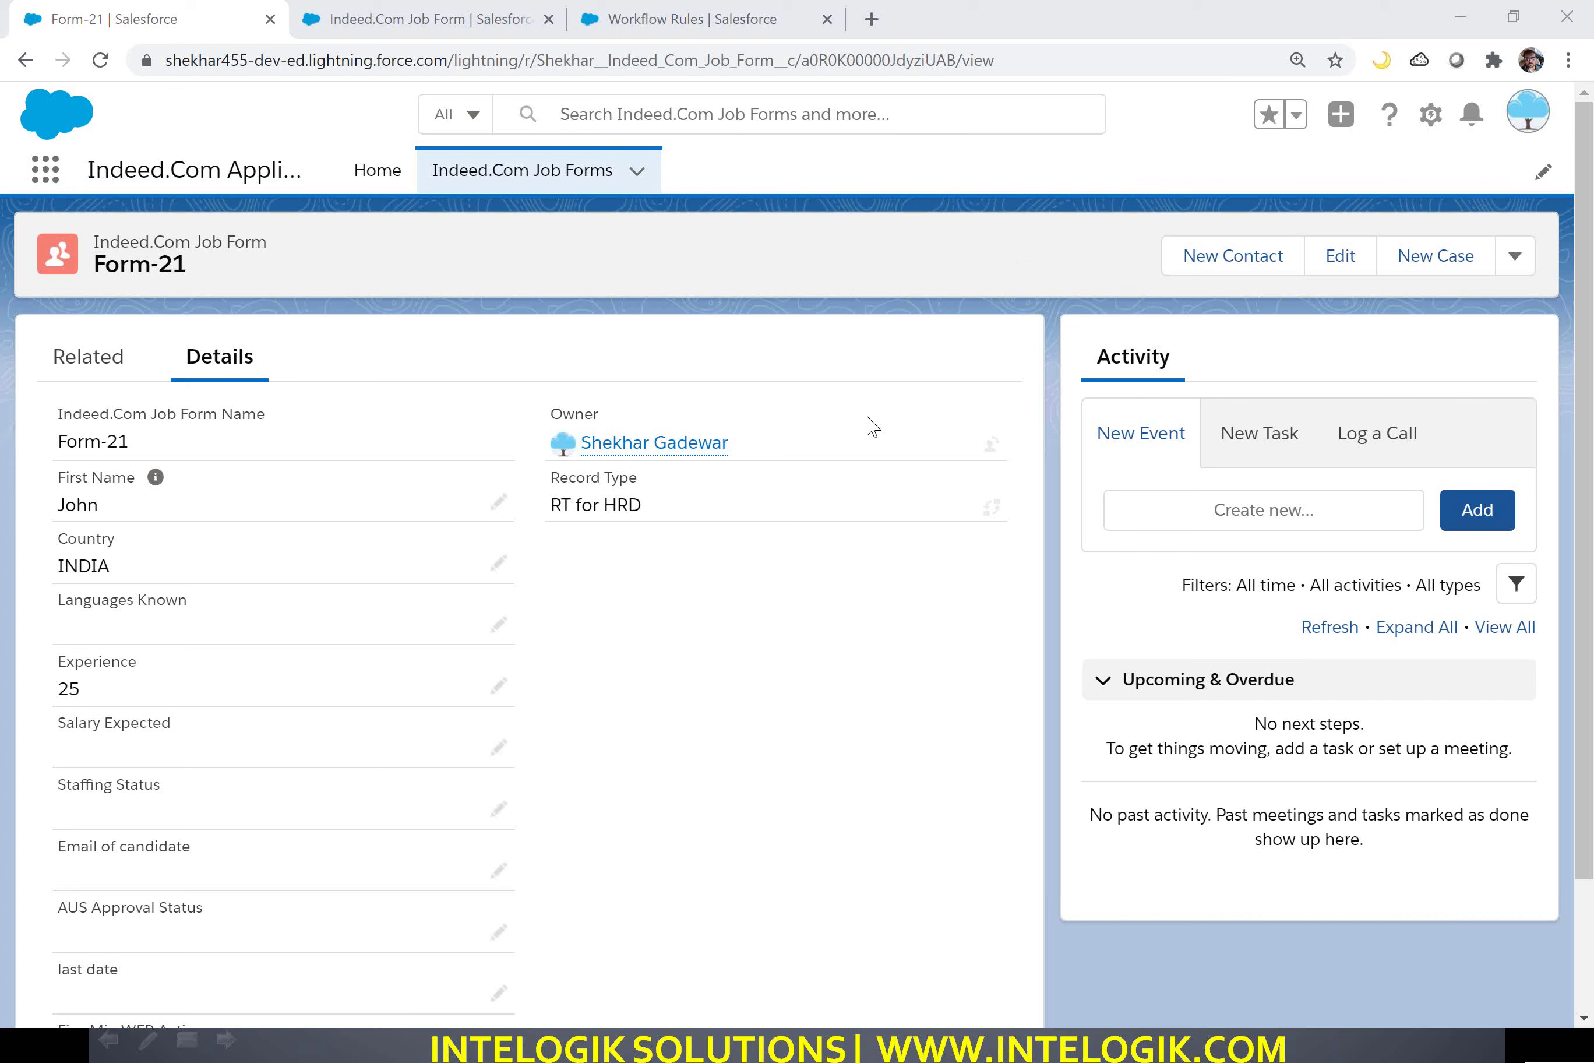
click(1432, 118)
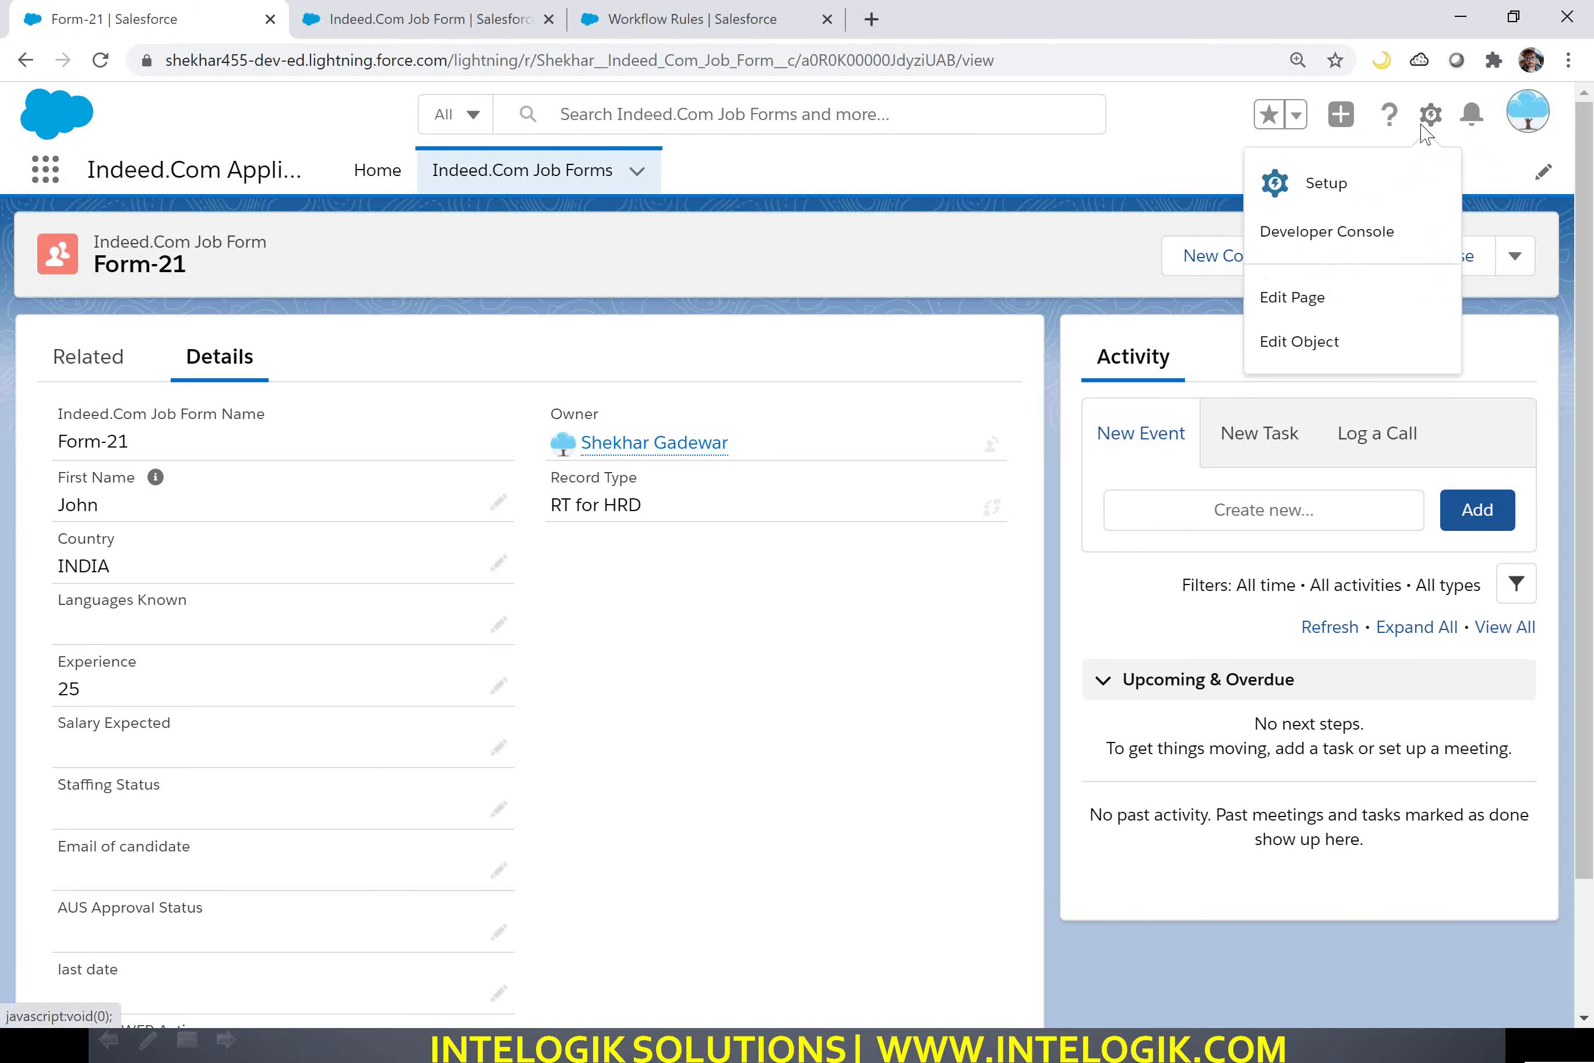
click(1317, 190)
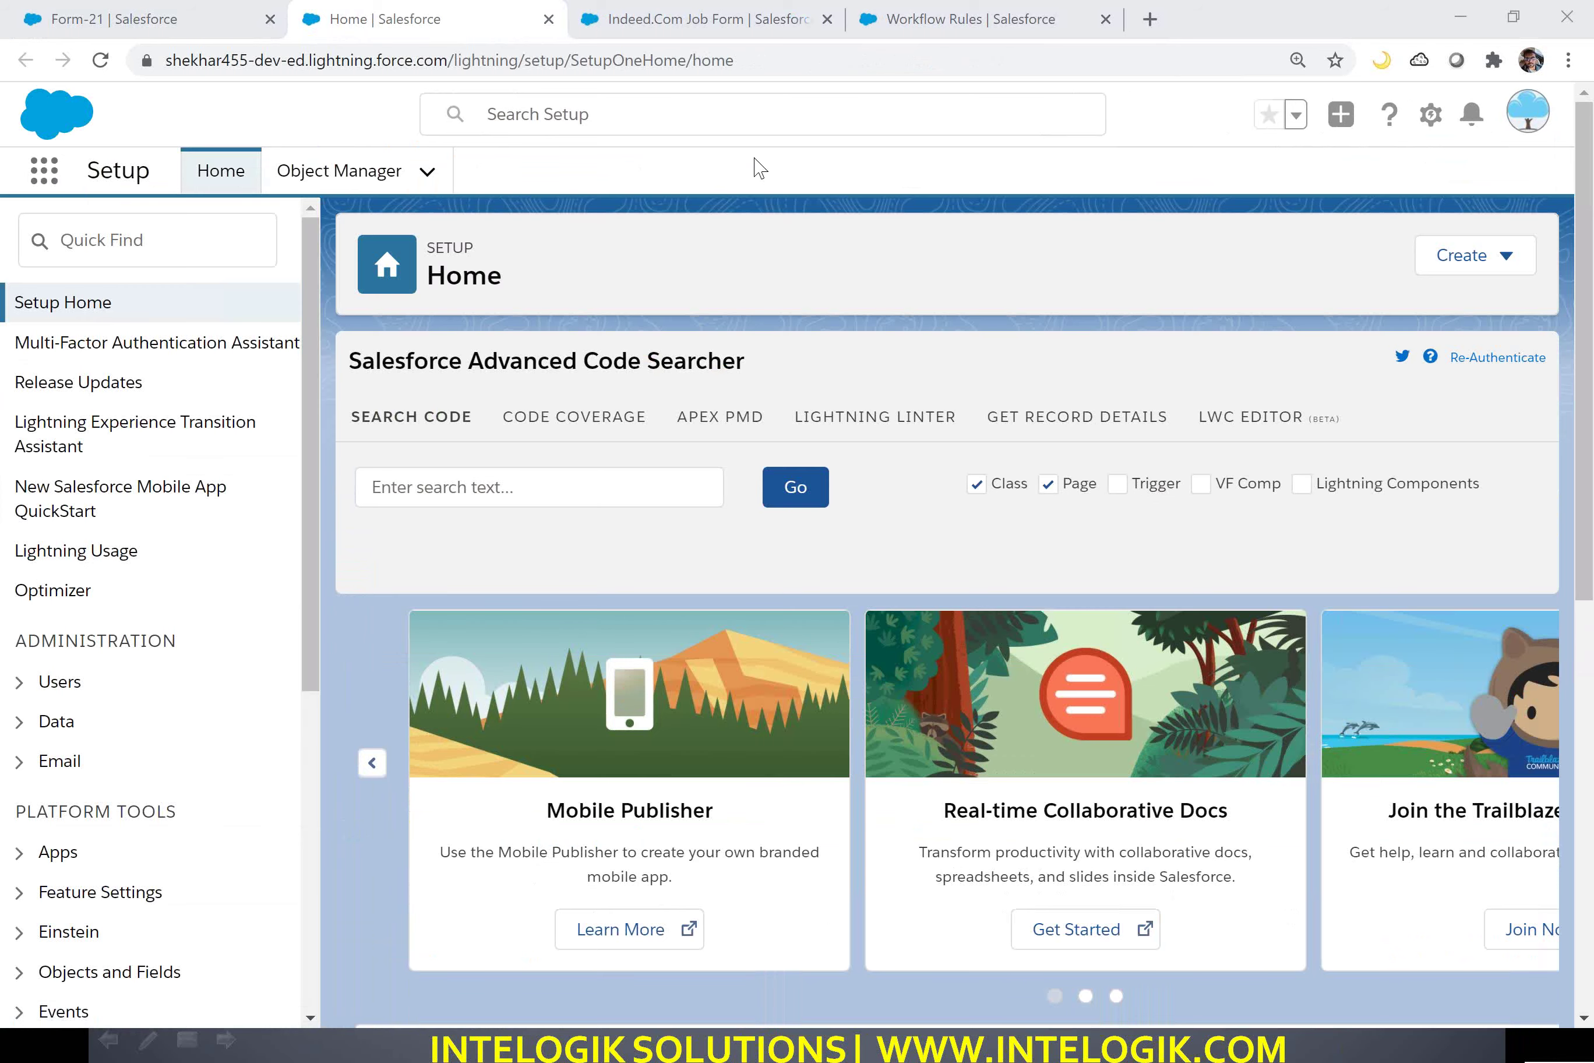
key(ctrl+shift+Tab)
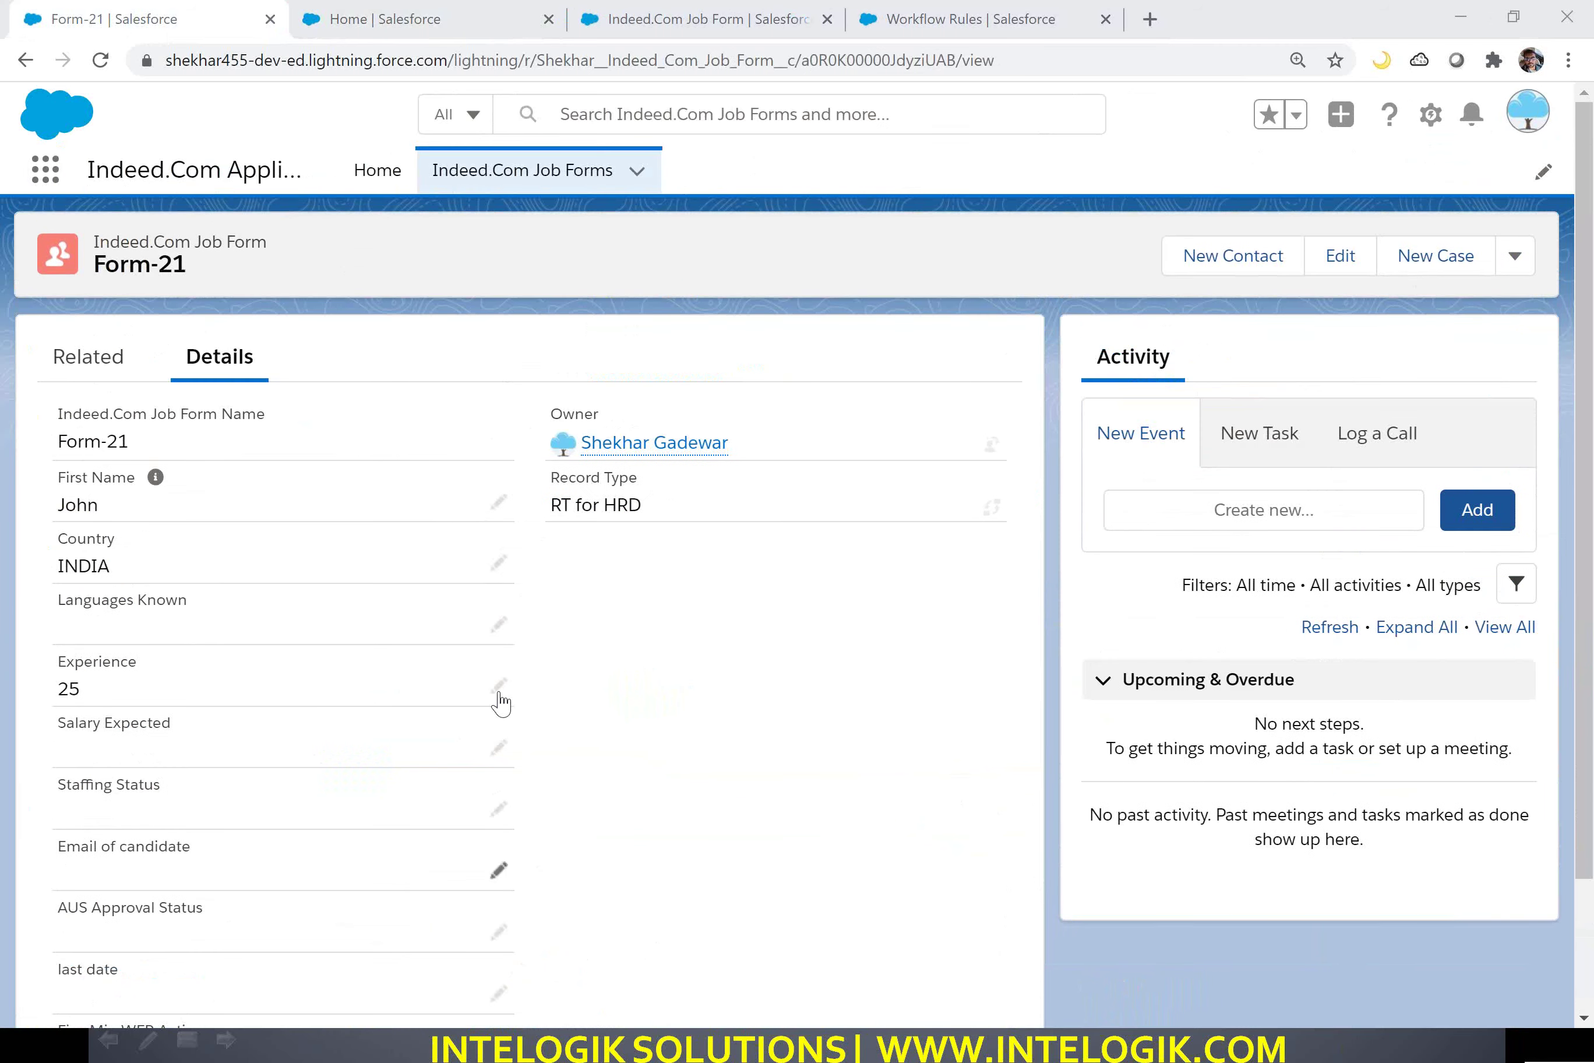
mouse_move(755, 726)
mouse_down()
mouse_move(396, 936)
mouse_move(513, 884)
mouse_up()
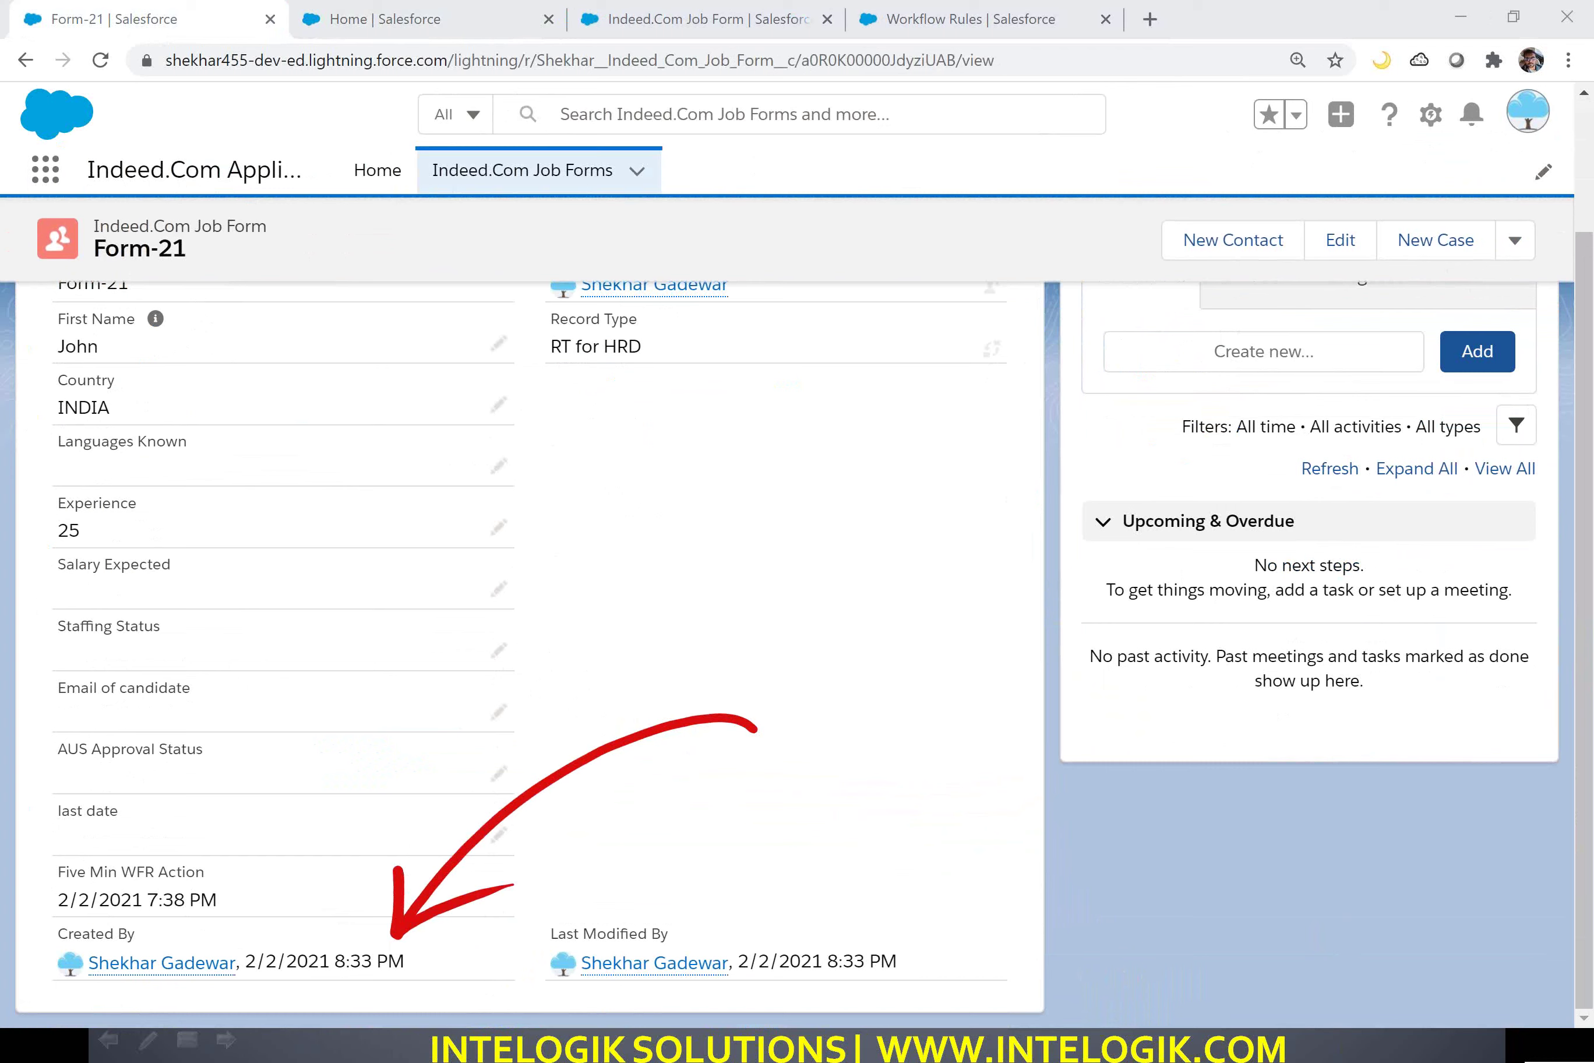
mouse_move(651, 451)
mouse_down()
mouse_move(634, 434)
mouse_move(720, 443)
mouse_up()
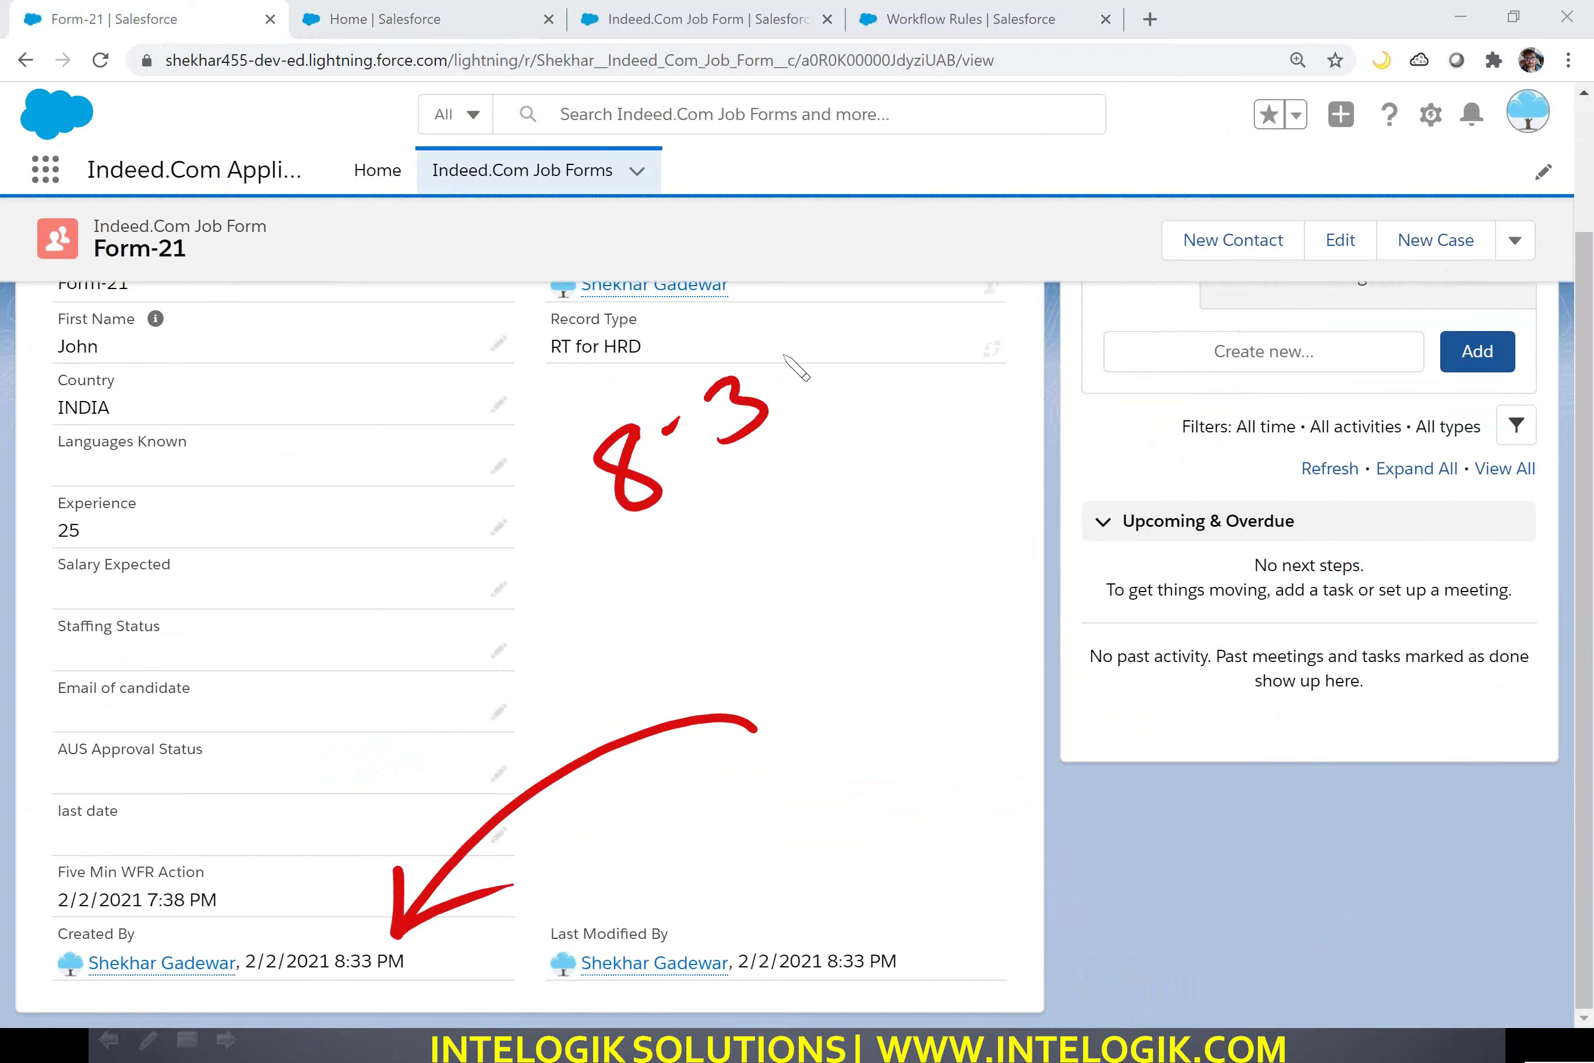
drag(766, 343, 778, 396)
mouse_move(866, 302)
mouse_down()
mouse_move(895, 391)
mouse_move(881, 327)
mouse_up()
mouse_move(922, 315)
mouse_down()
mouse_move(950, 284)
mouse_move(1056, 280)
mouse_up()
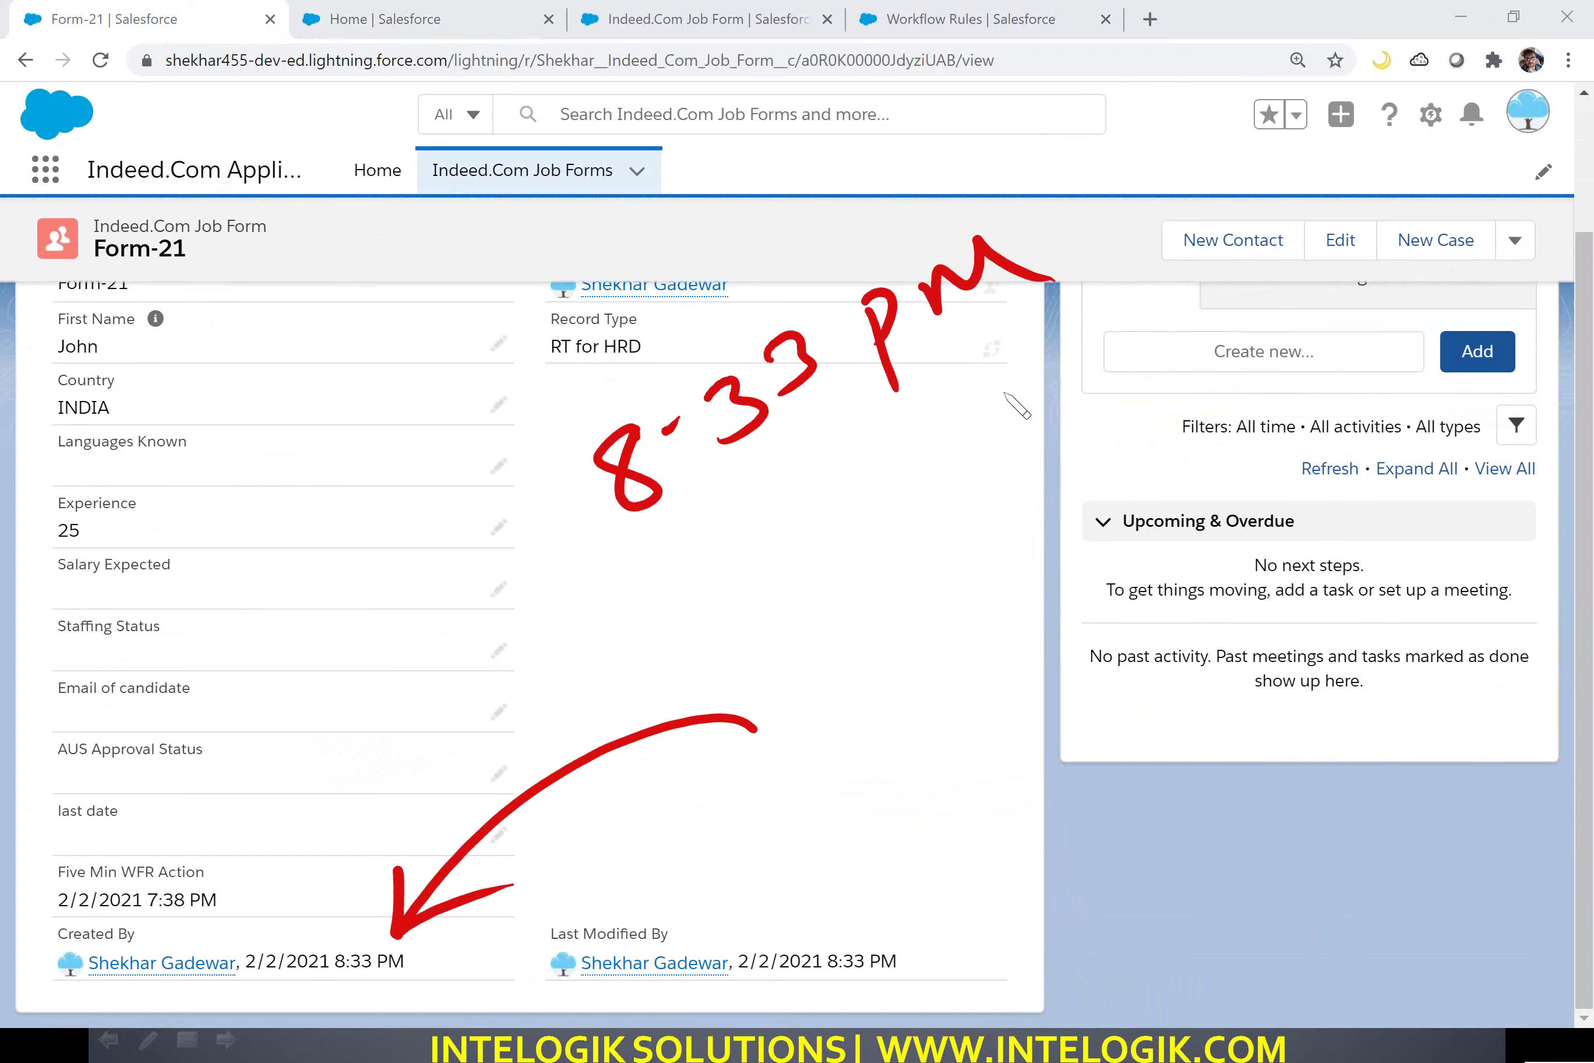
mouse_move(754, 542)
mouse_down()
mouse_move(814, 500)
mouse_move(814, 562)
mouse_up()
mouse_move(866, 475)
mouse_down()
mouse_move(914, 422)
mouse_move(1049, 391)
mouse_up()
mouse_move(1064, 328)
mouse_down()
mouse_move(1070, 370)
mouse_move(1152, 346)
mouse_up()
drag(792, 669, 1293, 315)
mouse_move(909, 660)
mouse_down()
mouse_move(916, 723)
mouse_move(891, 662)
mouse_up()
click(954, 674)
mouse_move(985, 604)
mouse_down()
mouse_move(1036, 627)
mouse_move(994, 664)
mouse_up()
mouse_move(1078, 556)
mouse_down()
mouse_move(1104, 597)
mouse_move(1193, 511)
mouse_move(1196, 542)
mouse_move(1284, 415)
mouse_move(1338, 458)
mouse_up()
drag(939, 812, 1369, 513)
drag(950, 869, 1430, 542)
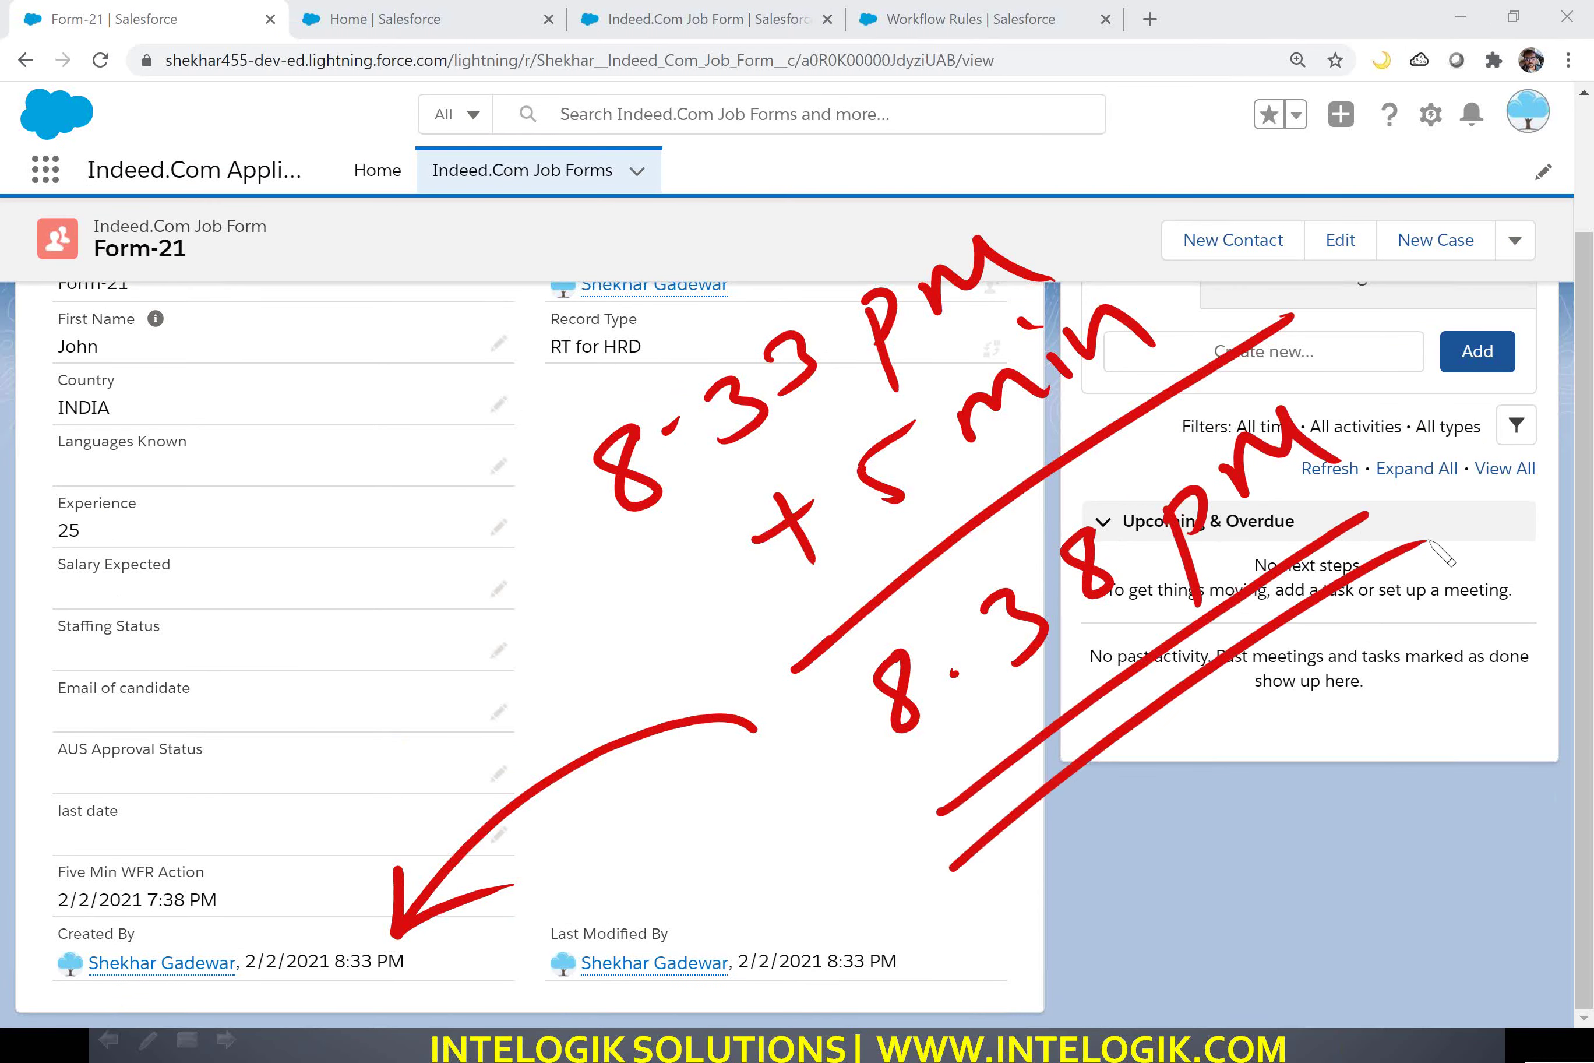
key(Escape)
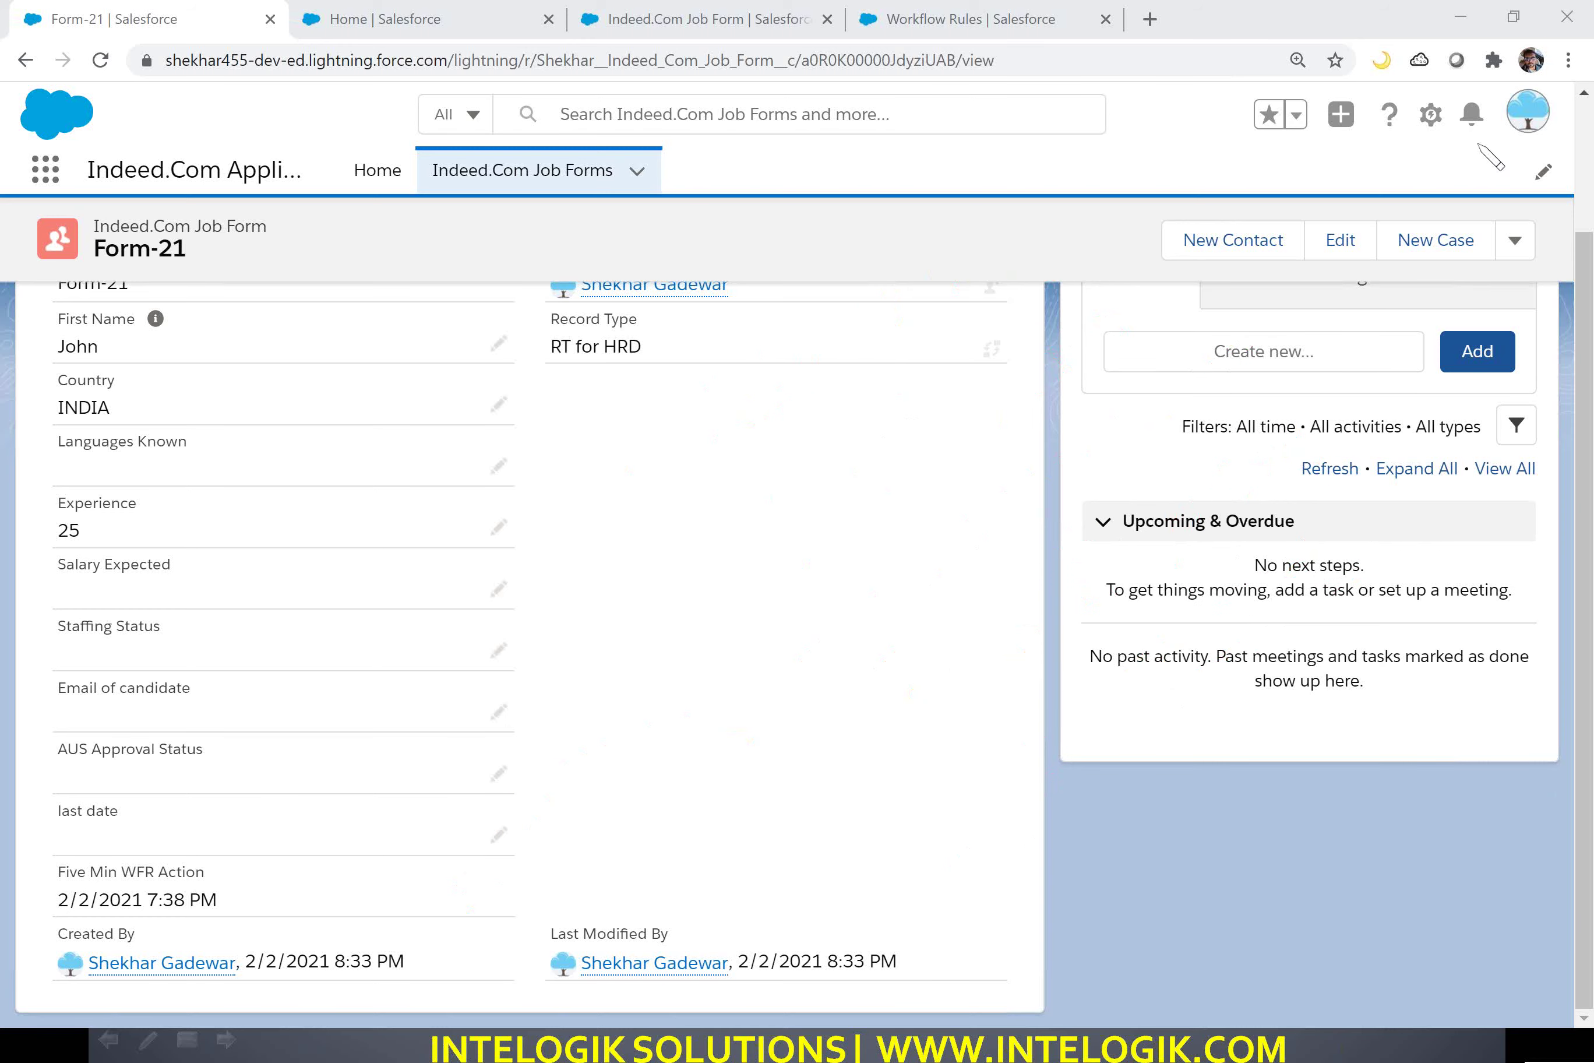
Find the Time-Based Workflow monitoring page in Setup with the term time-based and search its queue without filter criteria.
click(943, 15)
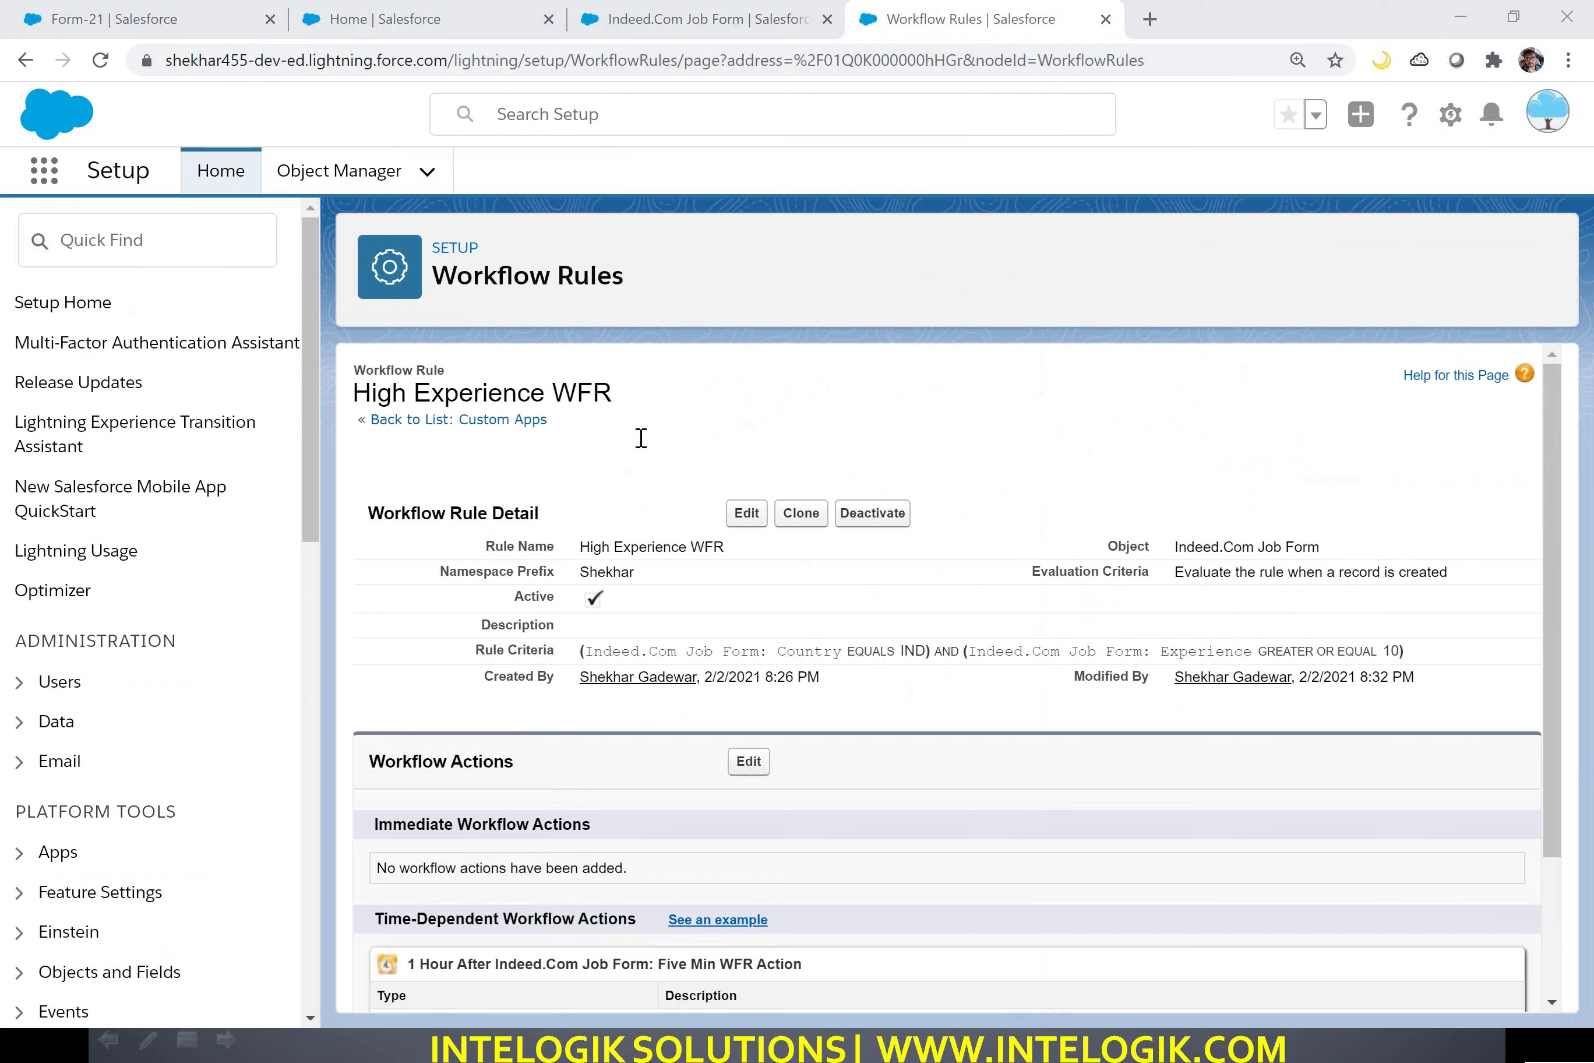
click(164, 234)
text(time)
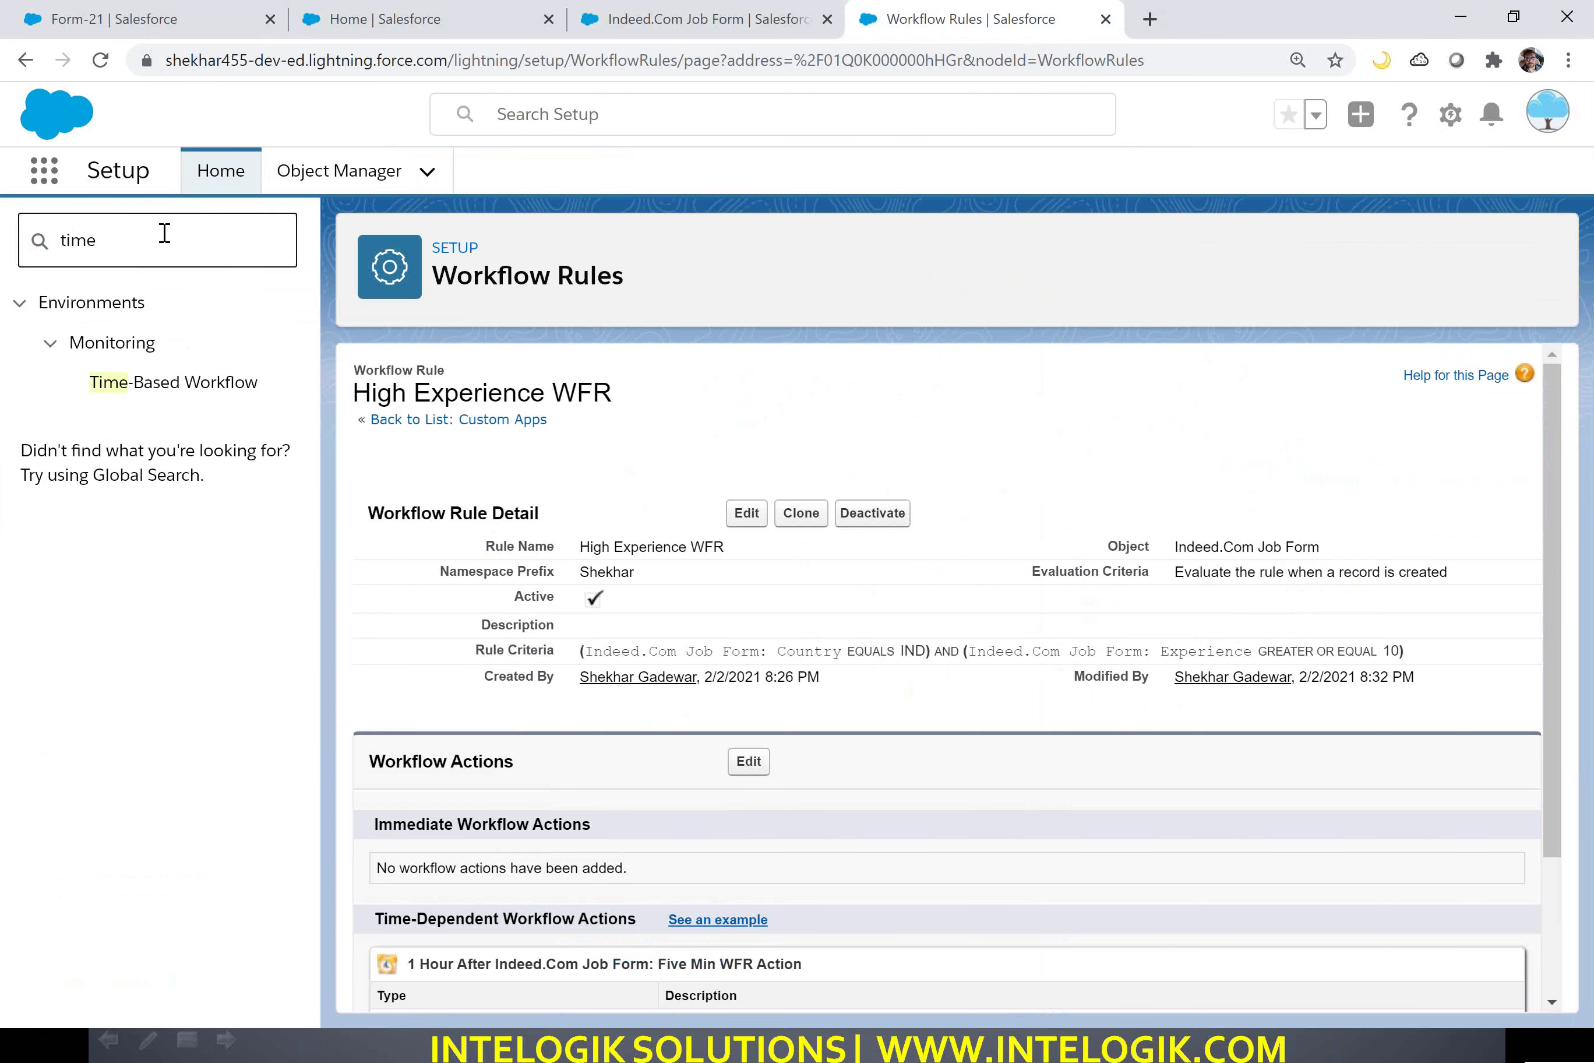
text( bas)
key(BackSpace)
key(BackSpace)
key(BackSpace)
key(BackSpace)
text(-based)
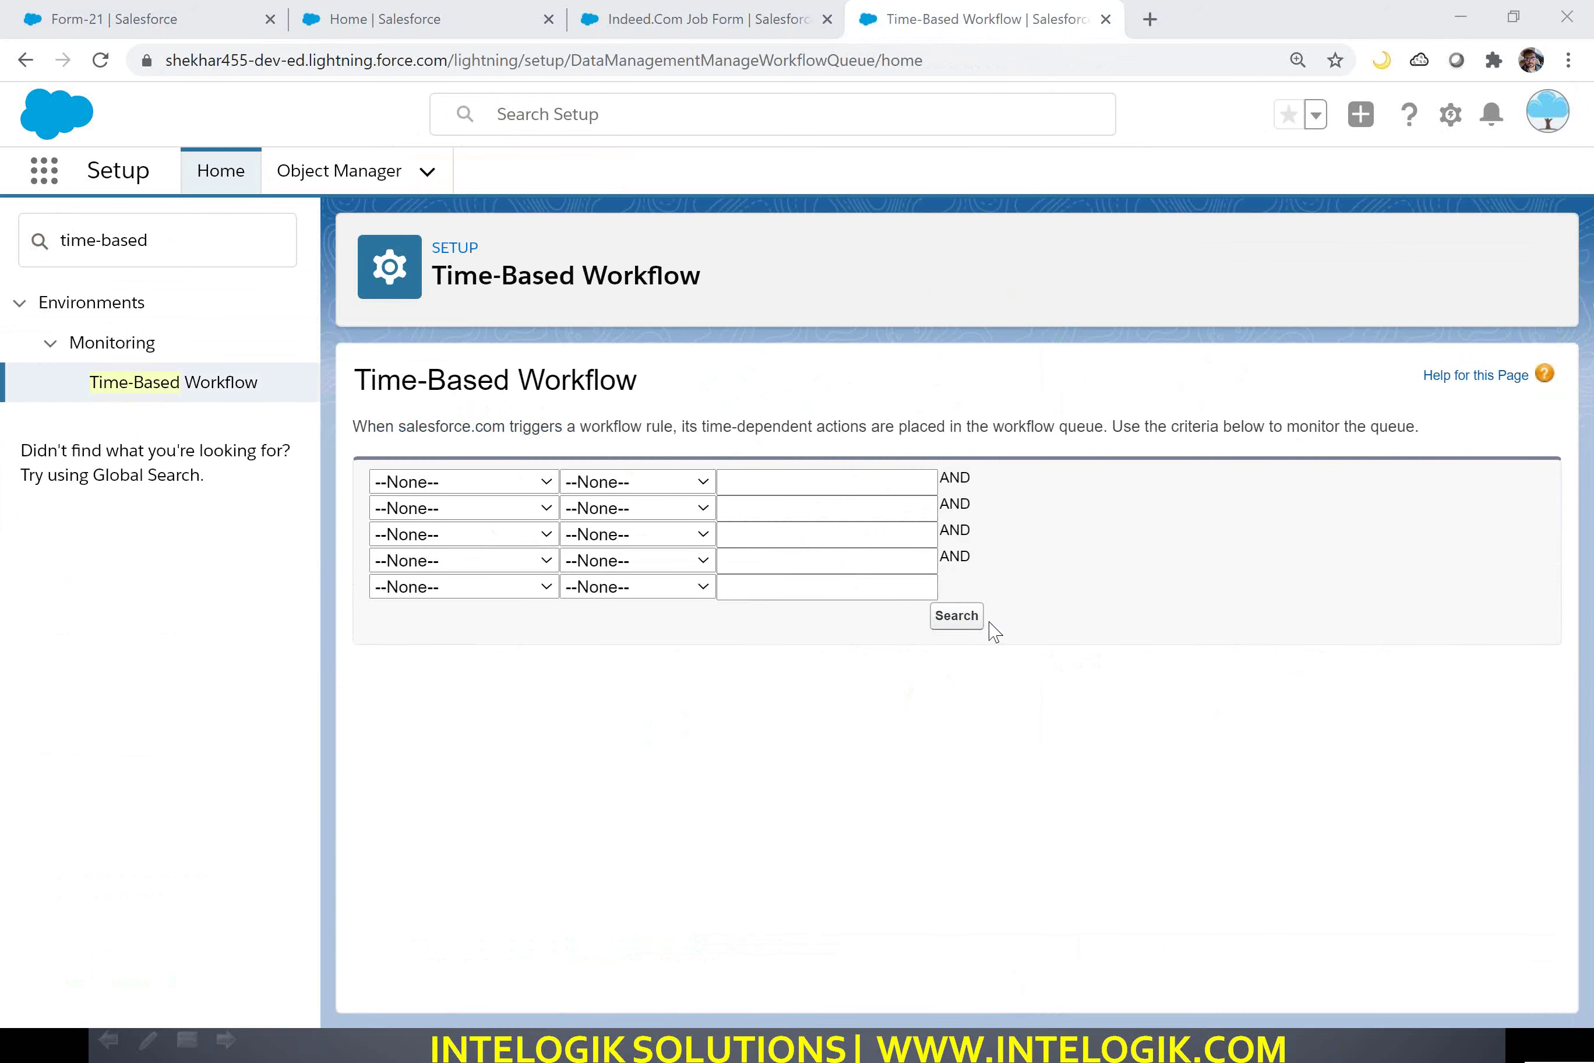
click(975, 624)
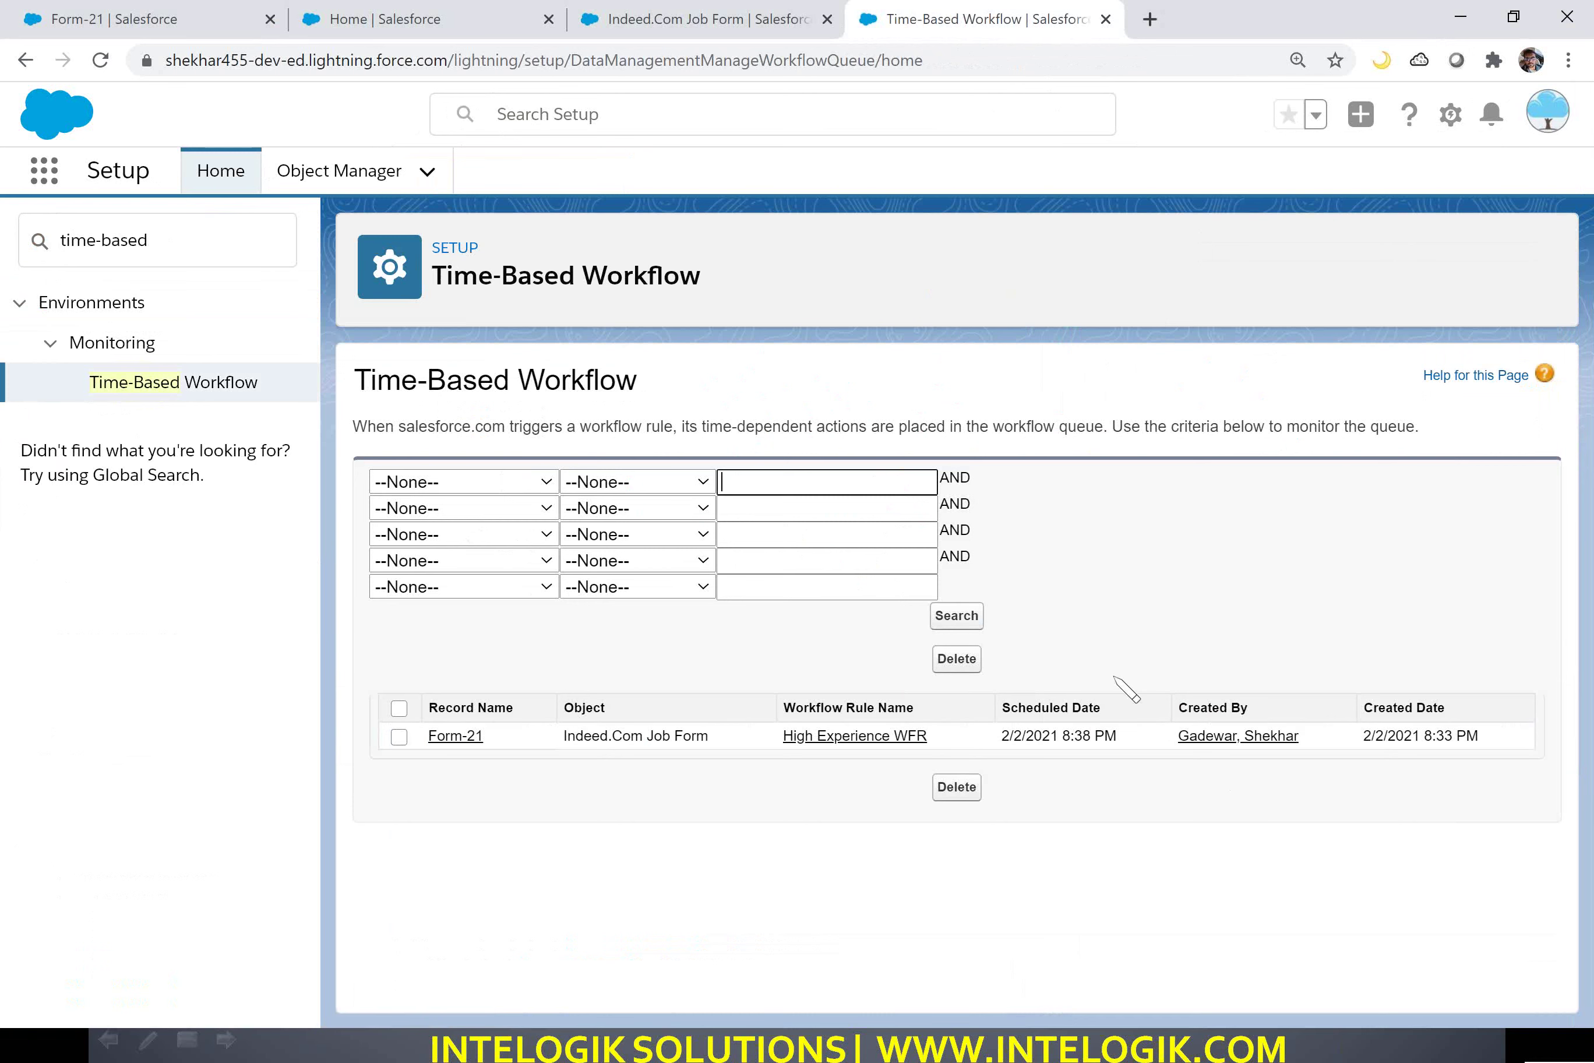
drag(1166, 723, 1113, 676)
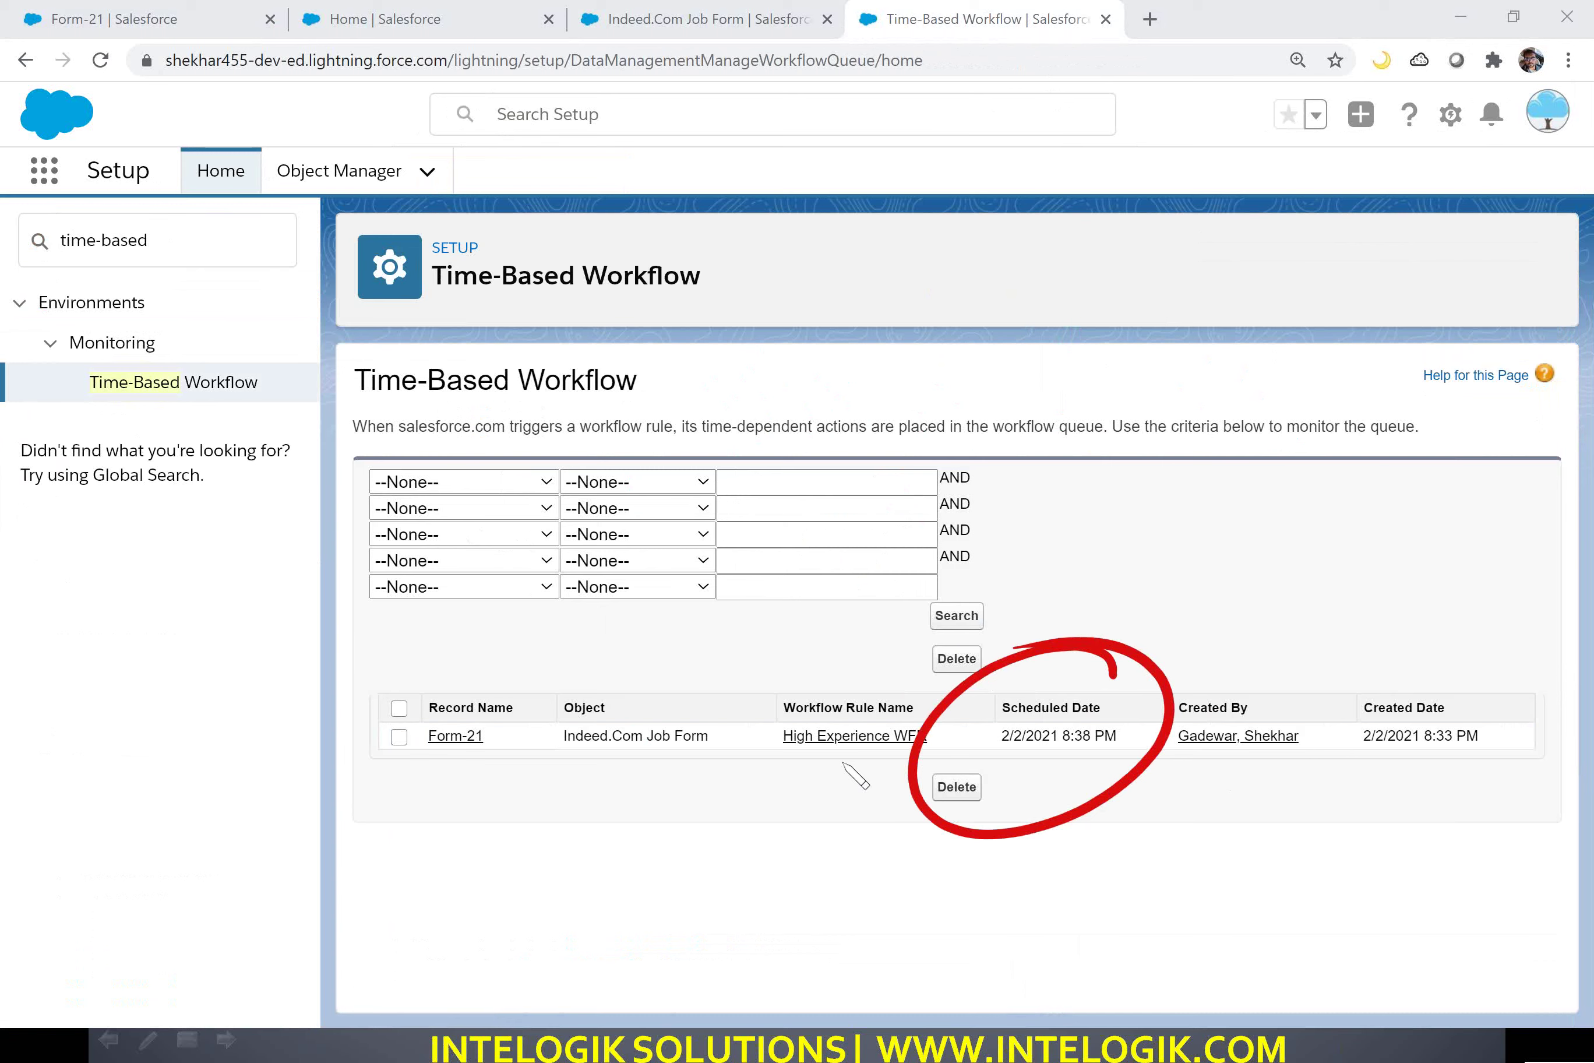
drag(1475, 675, 1261, 760)
mouse_move(1375, 660)
mouse_down()
mouse_move(1185, 581)
mouse_move(1096, 629)
mouse_up()
drag(1101, 583, 1094, 628)
drag(1207, 610, 1098, 632)
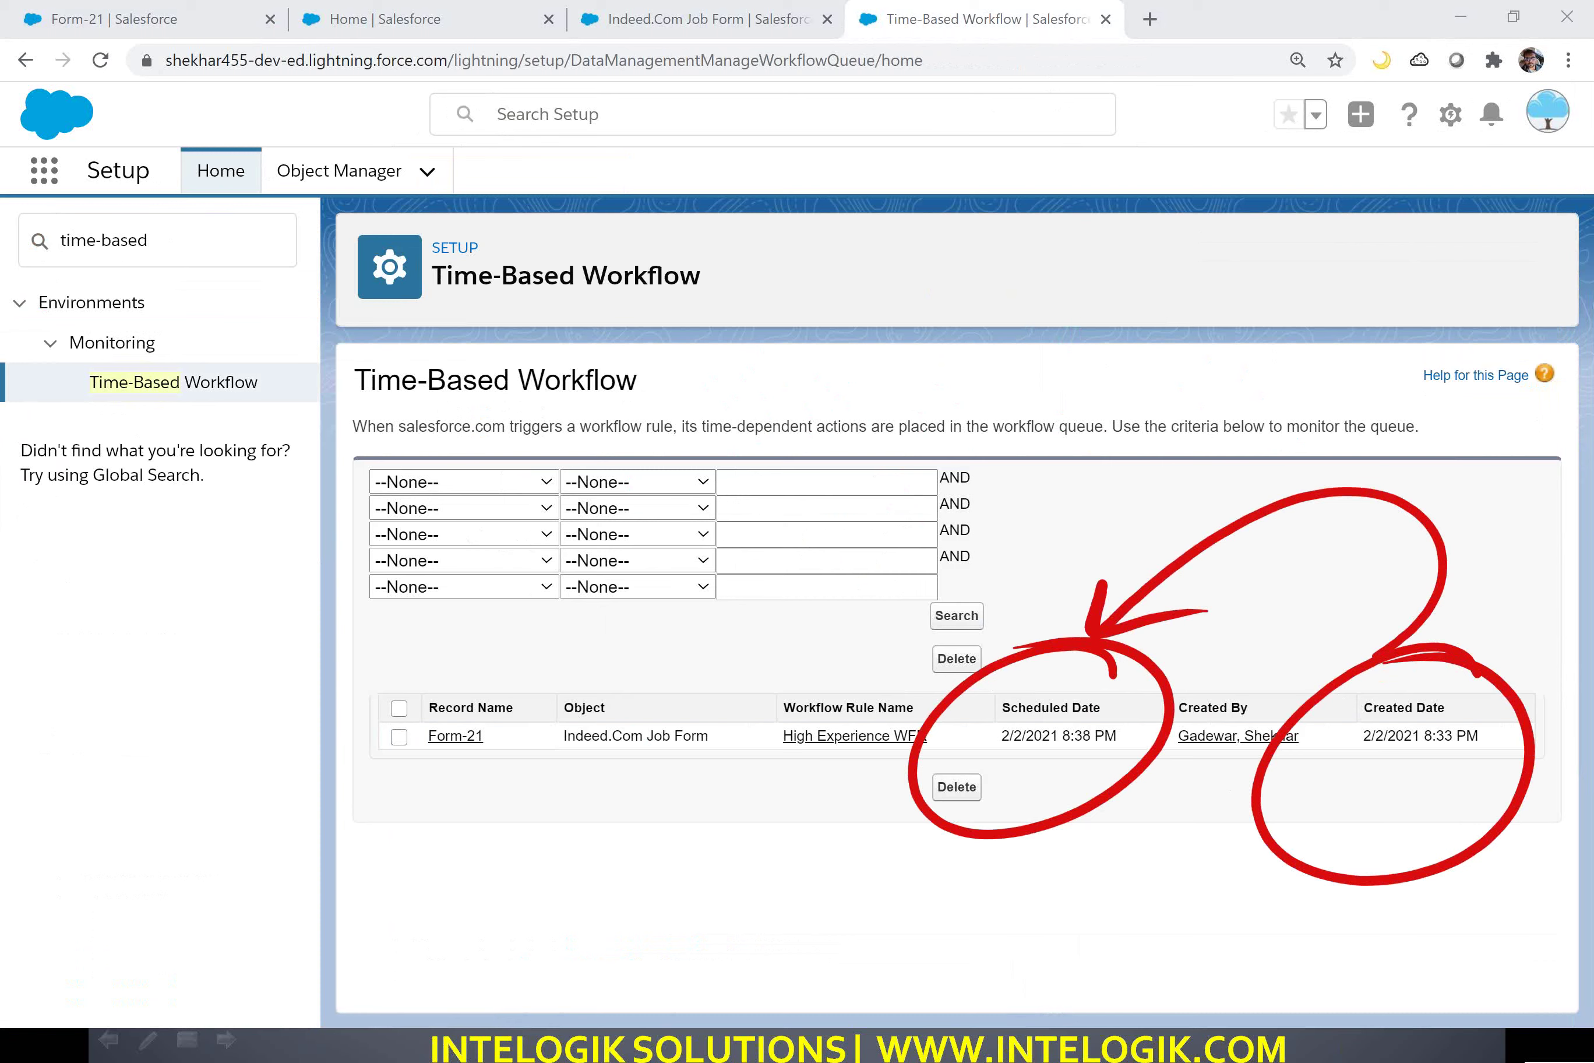
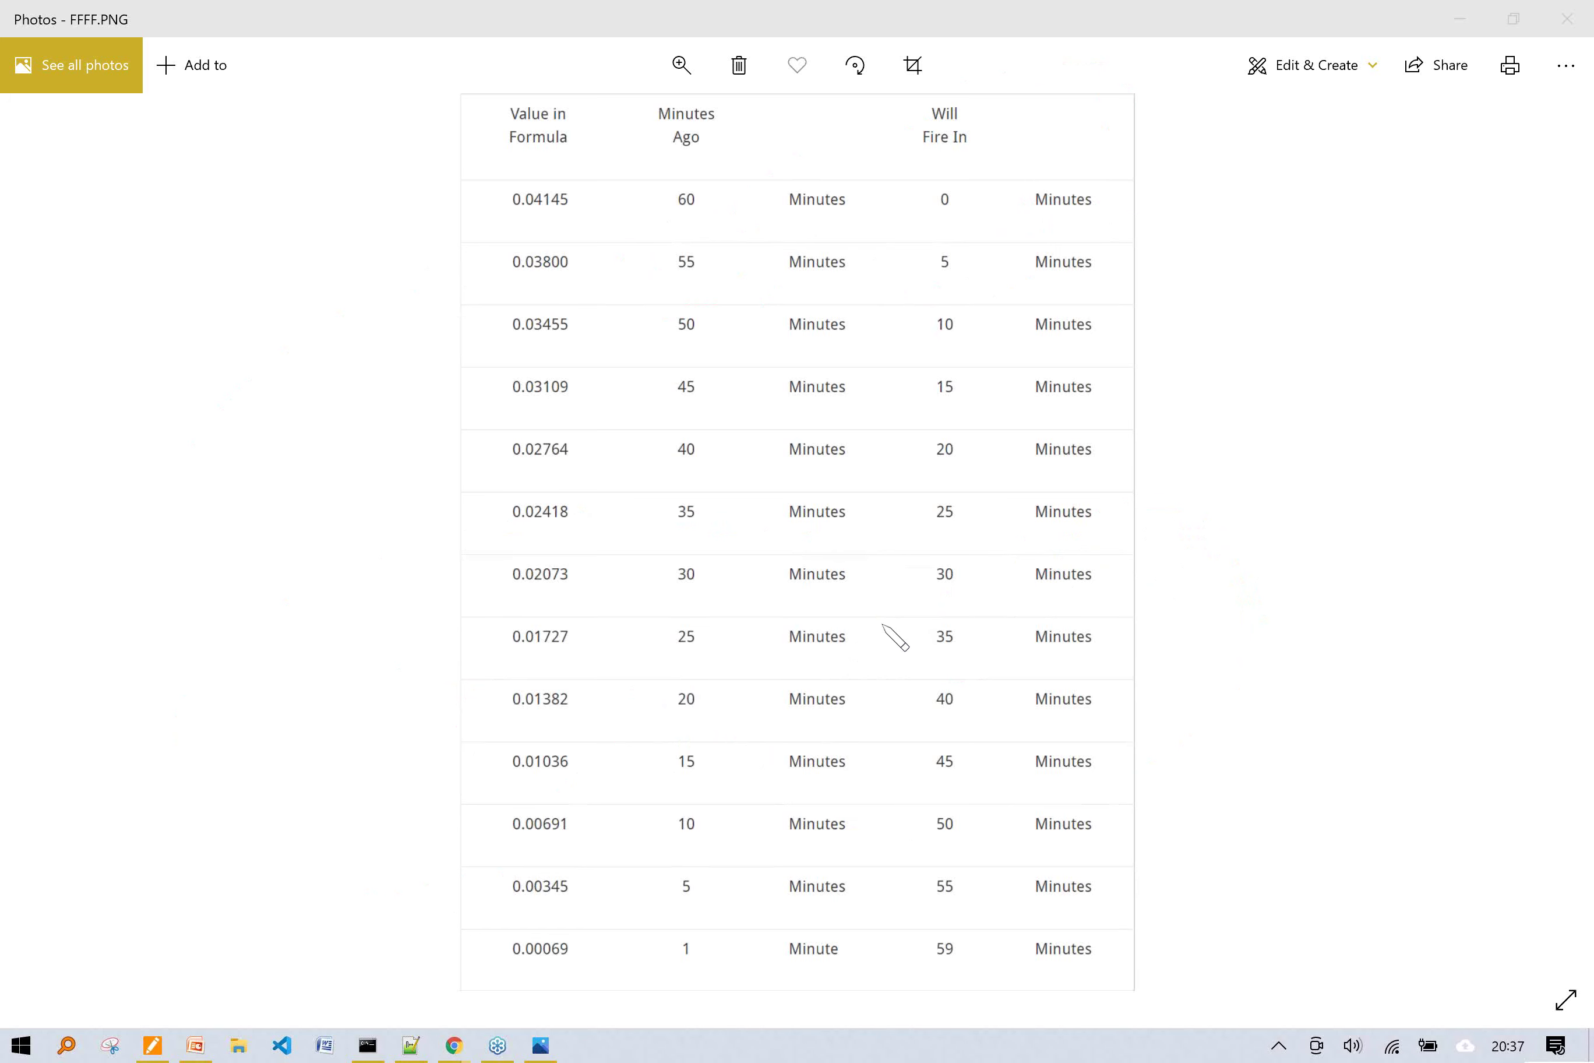
drag(883, 623, 885, 720)
mouse_move(833, 655)
mouse_down()
mouse_move(984, 542)
mouse_move(1030, 575)
mouse_up()
click(993, 511)
drag(1073, 511, 1114, 536)
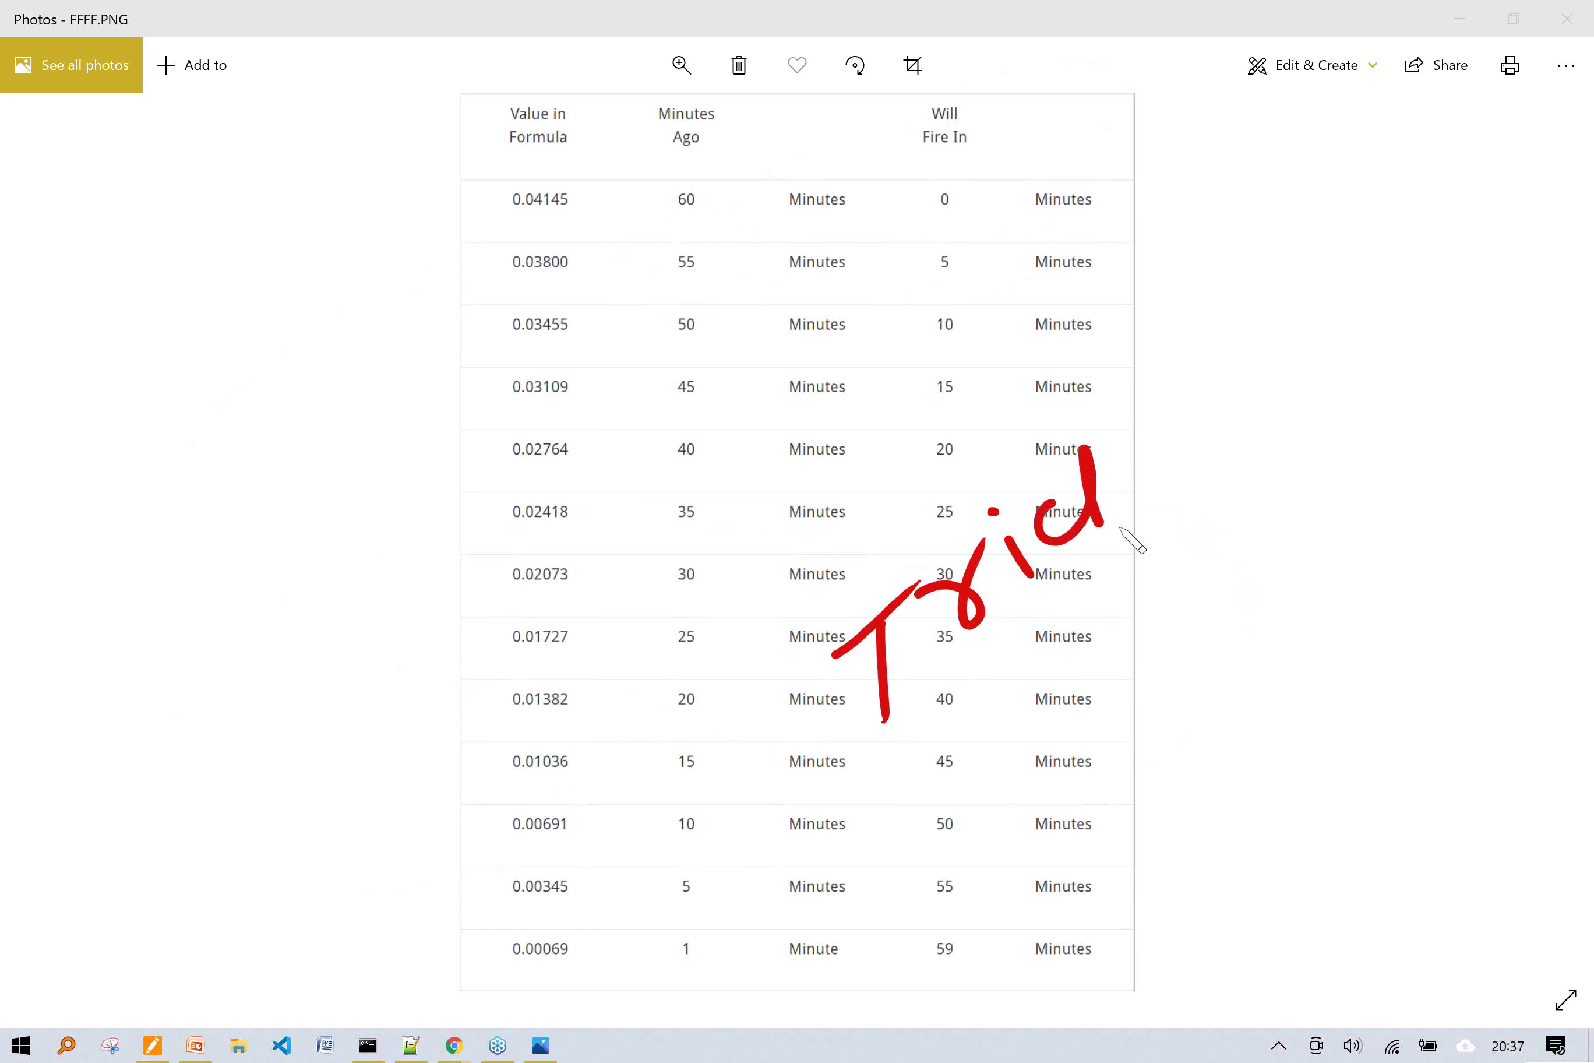
drag(1137, 447, 1193, 470)
drag(914, 722, 1245, 499)
drag(922, 783, 1348, 524)
mouse_move(583, 66)
mouse_down()
mouse_move(480, 109)
mouse_move(584, 710)
mouse_move(583, 99)
mouse_move(569, 84)
mouse_up()
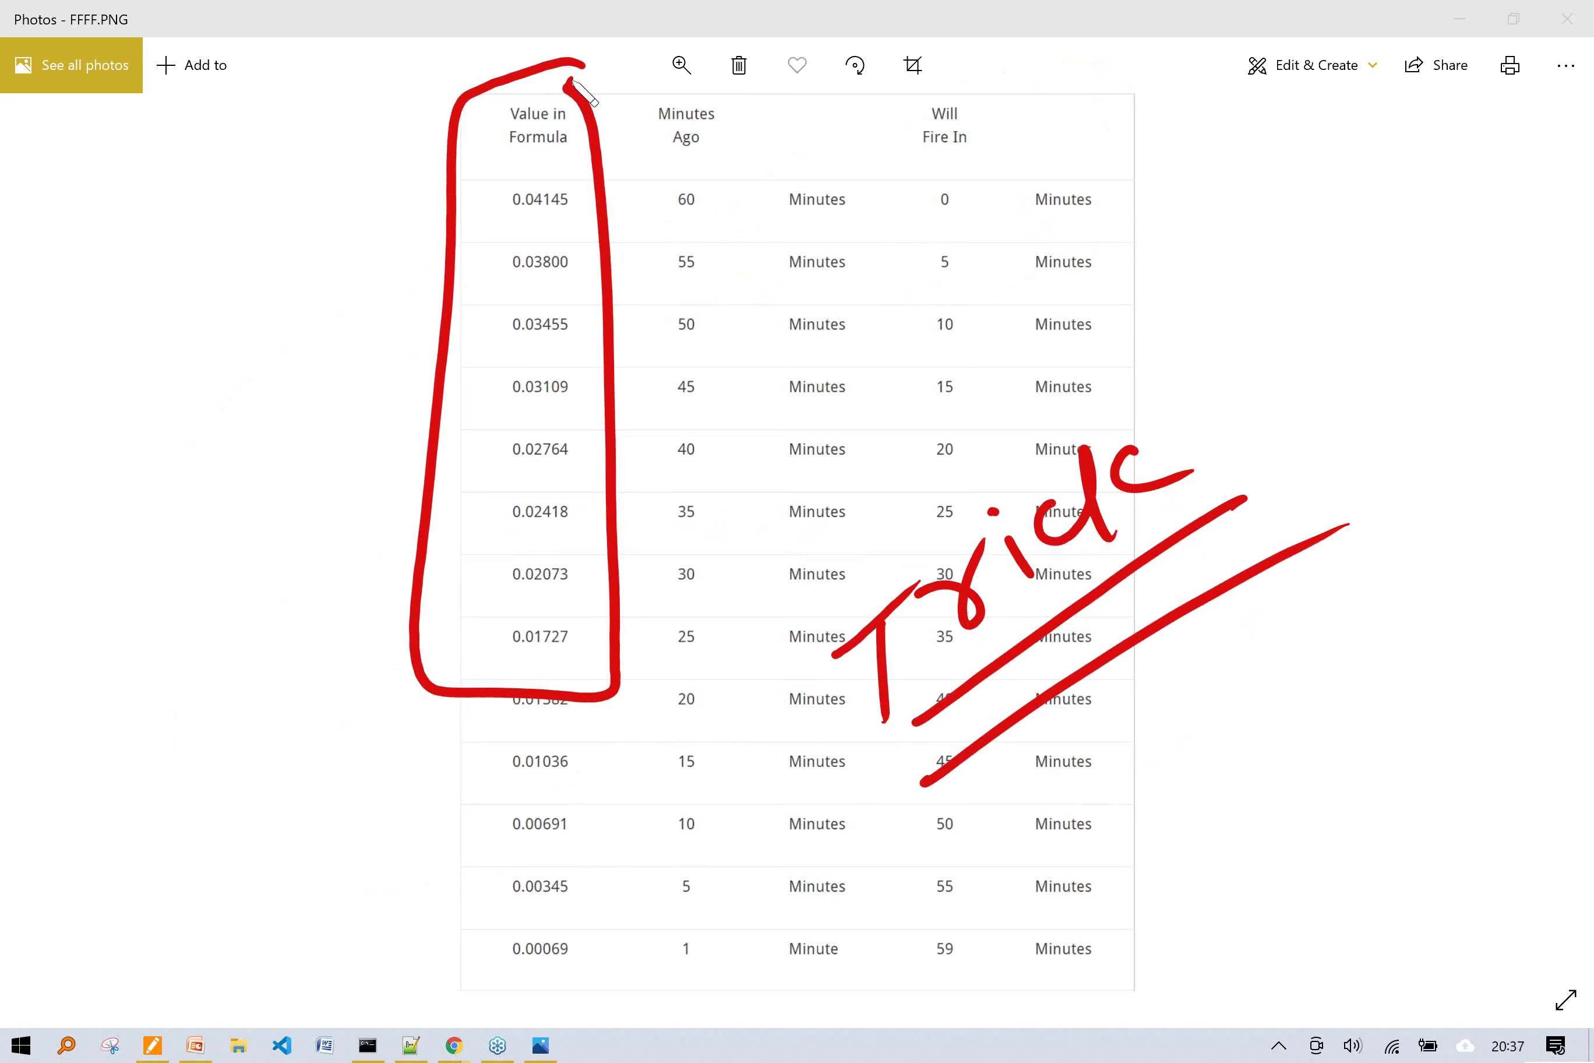
mouse_move(974, 163)
mouse_down()
mouse_move(922, 178)
mouse_move(1002, 488)
mouse_move(945, 162)
mouse_up()
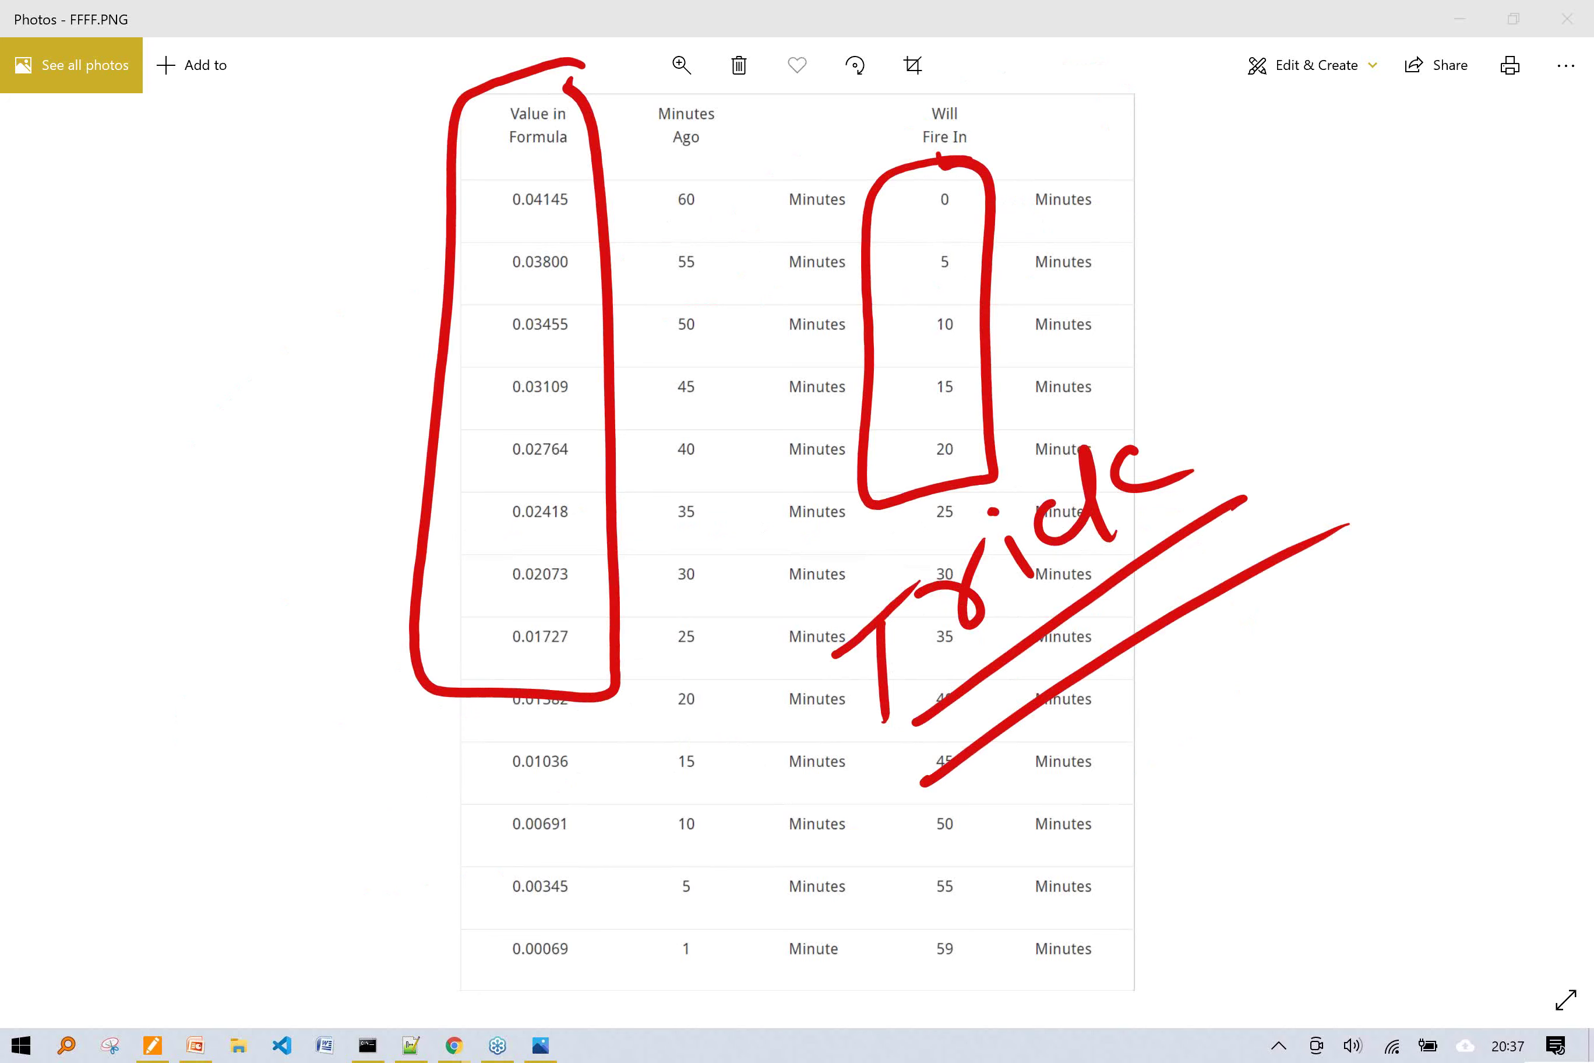
key(Escape)
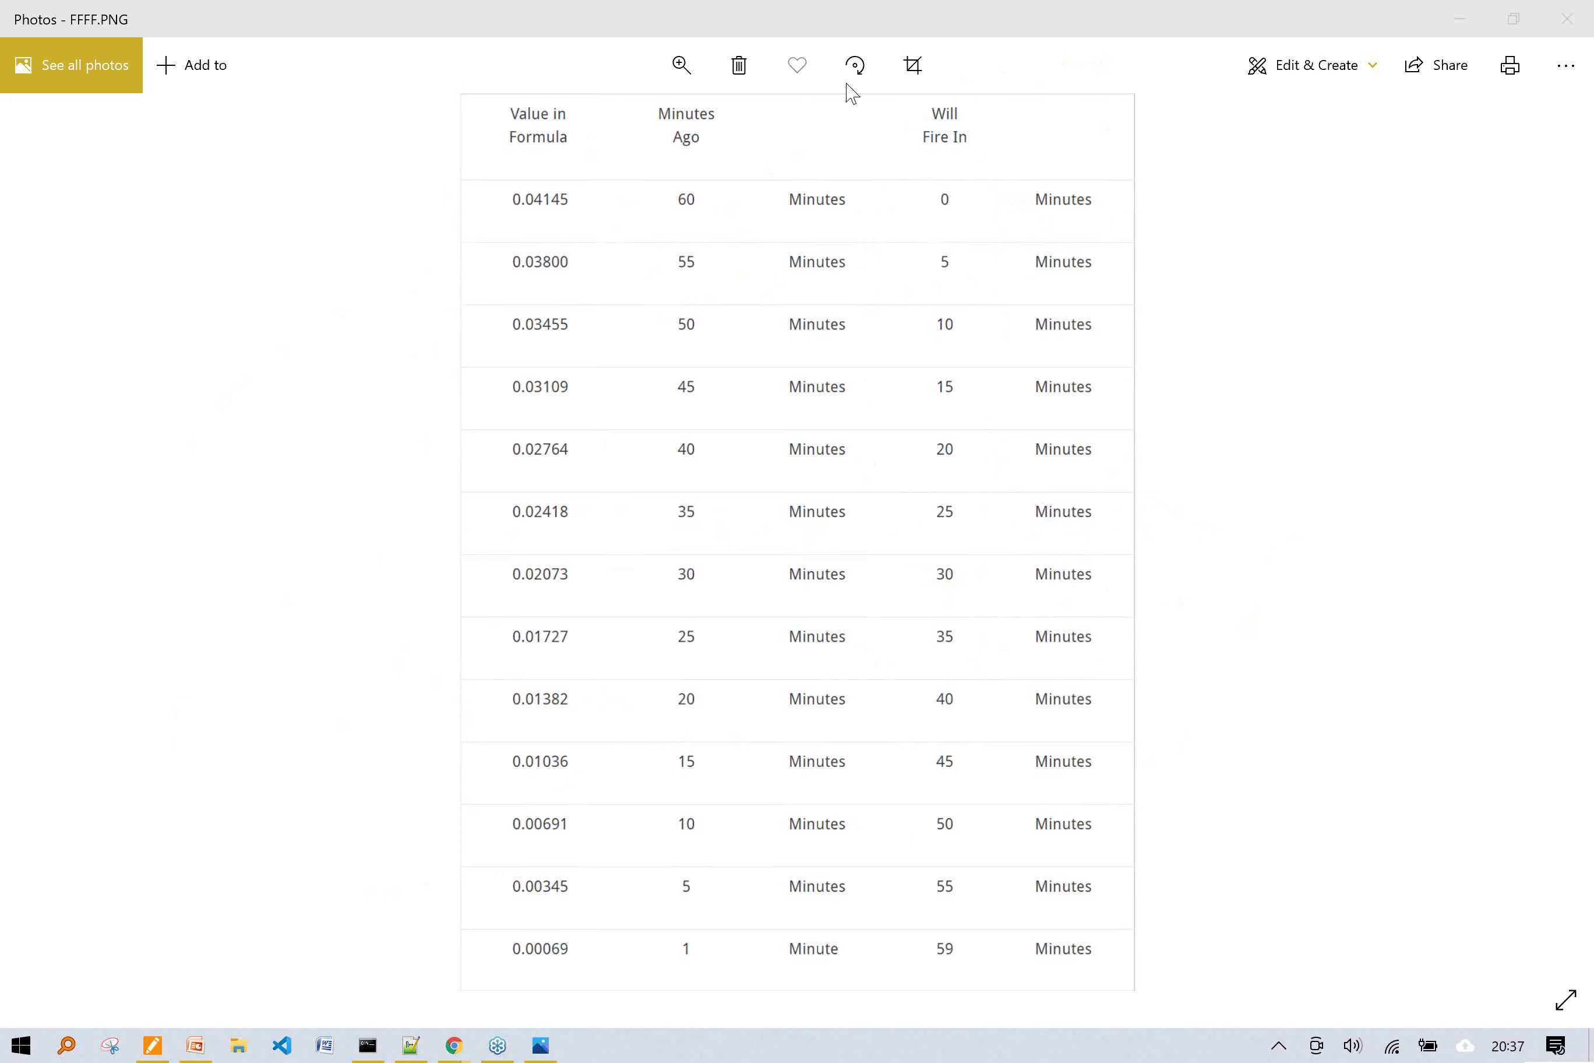
Close the formula-value timing image and rerun the unfiltered Time-Based Workflow queue search to check the pending action against the current time.
key(alt+F4)
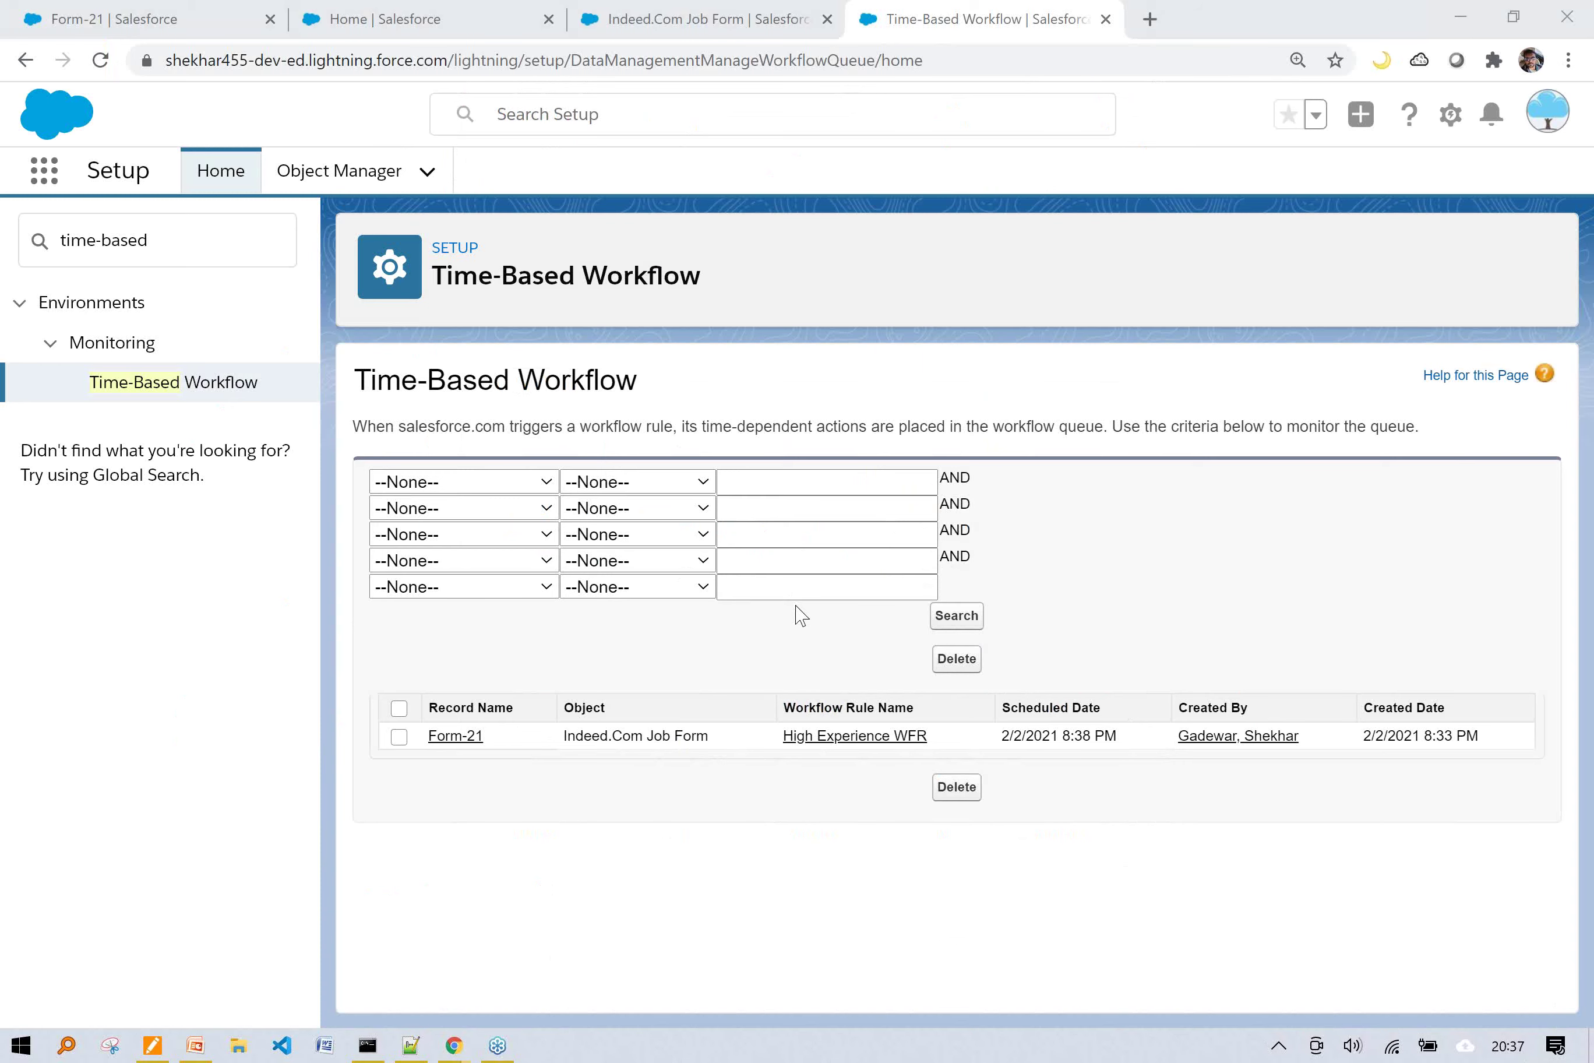
click(956, 616)
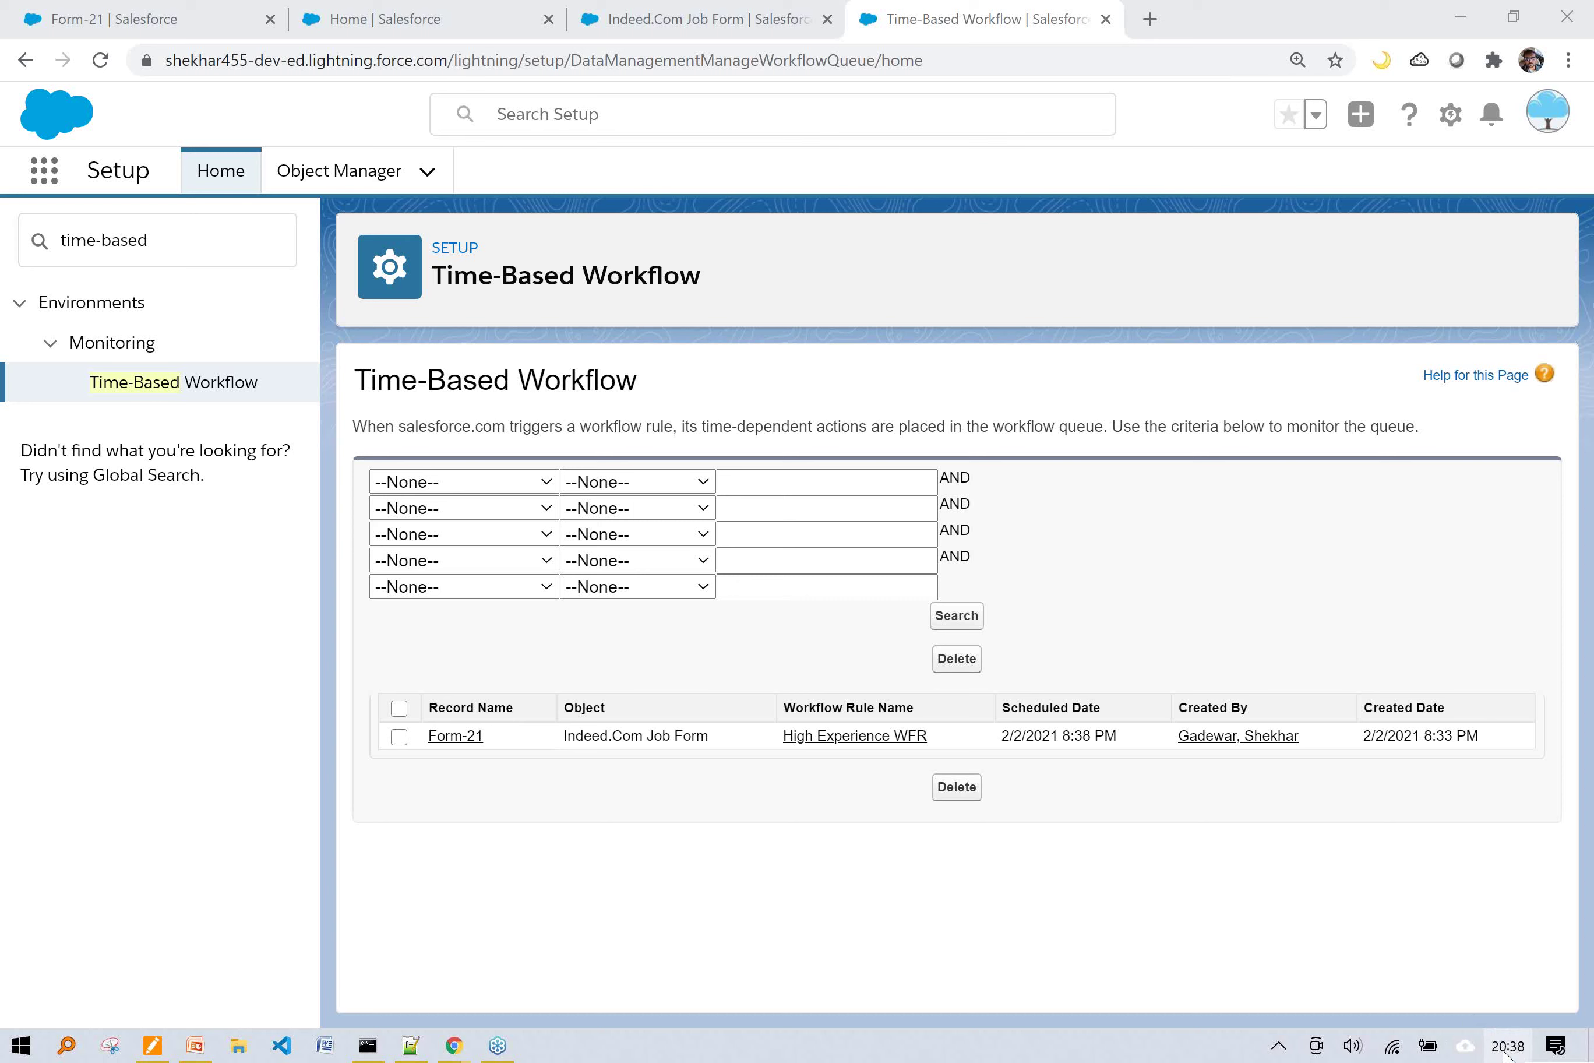
mouse_move(1506, 1049)
click(915, 905)
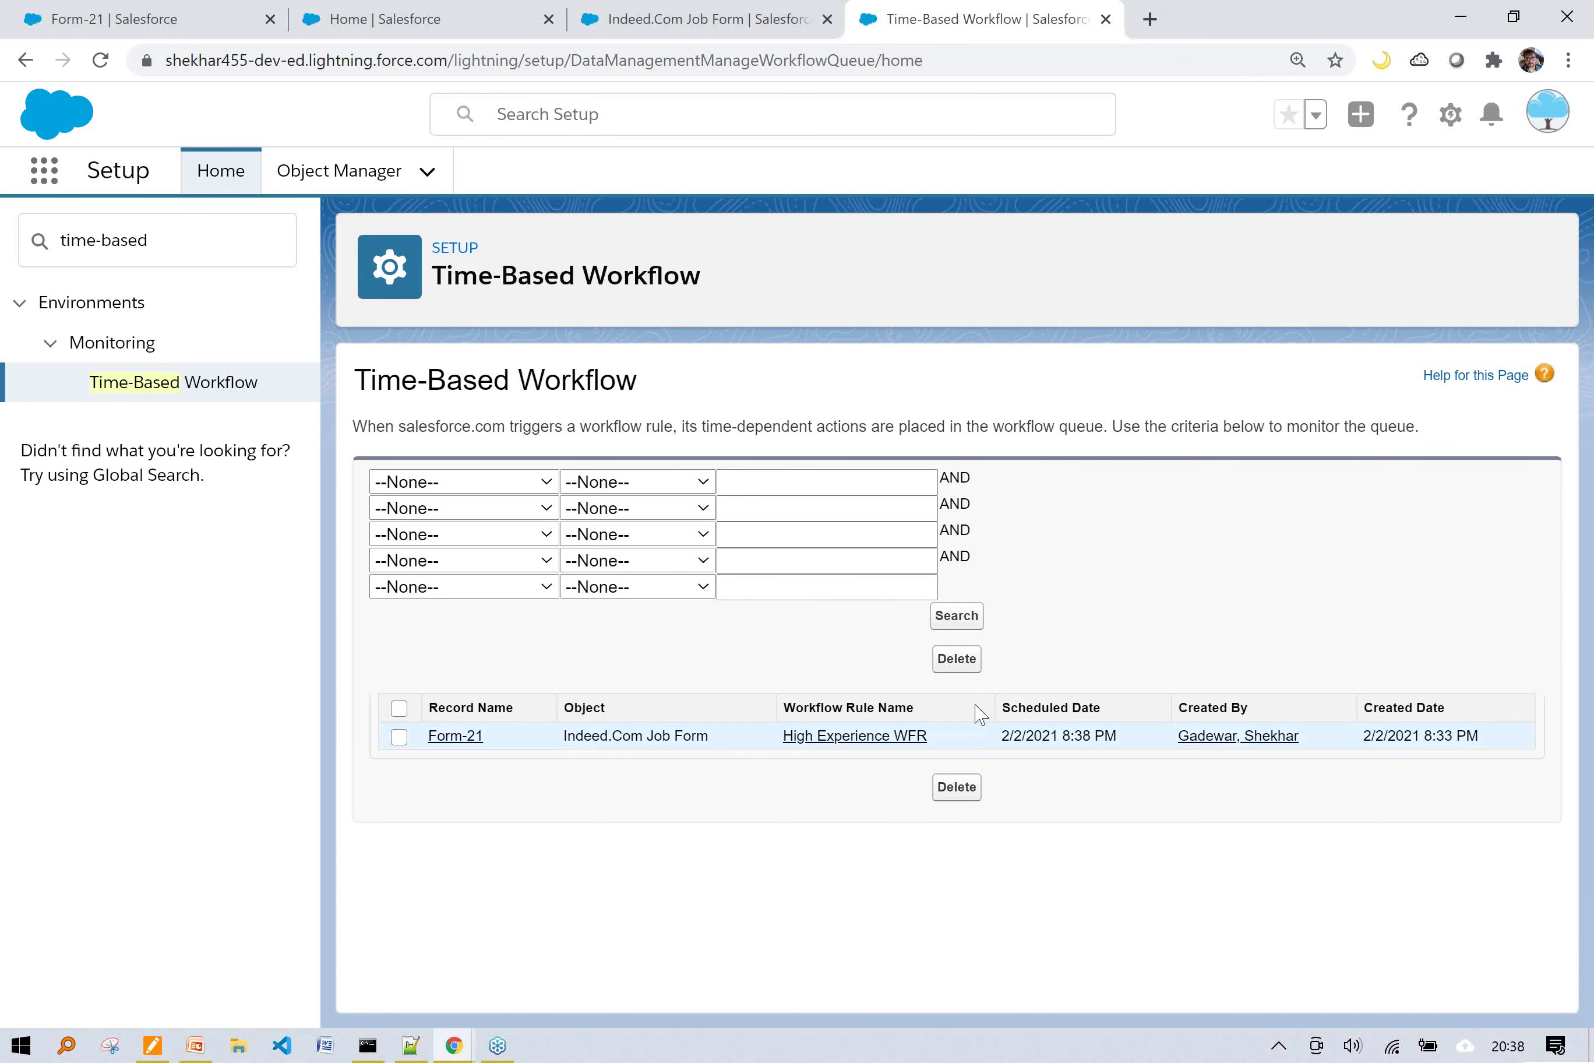
click(959, 617)
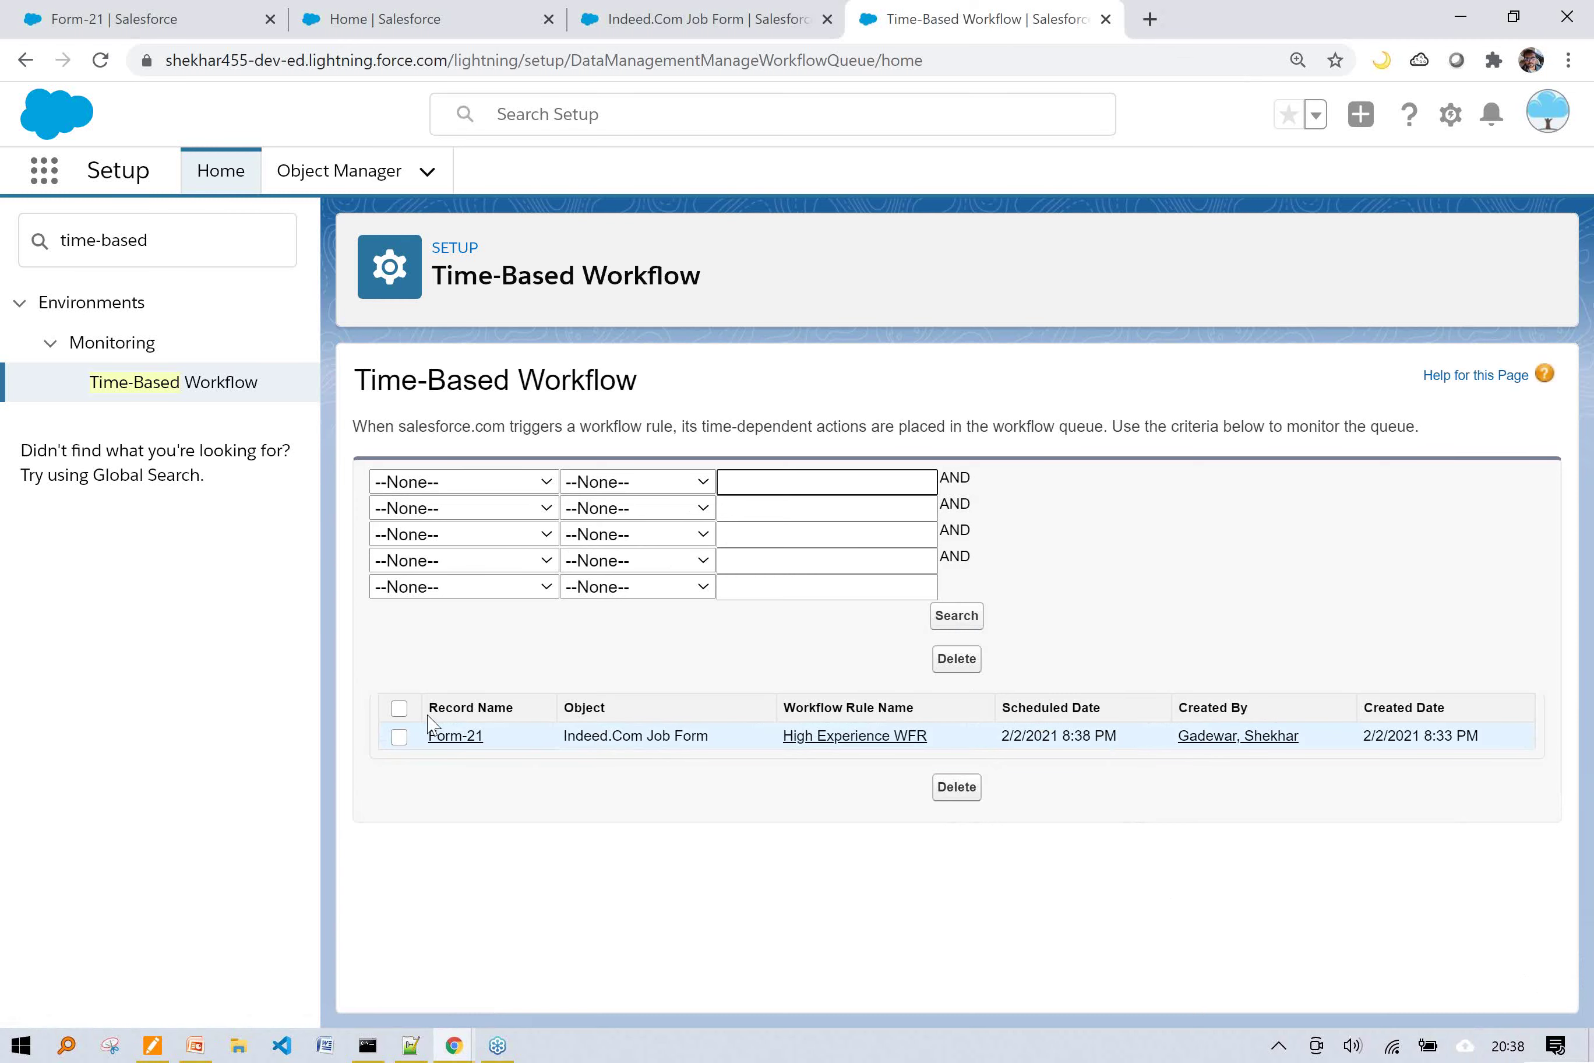
Reload the Form-21 job form record and examine its Staffing Status field.
click(177, 15)
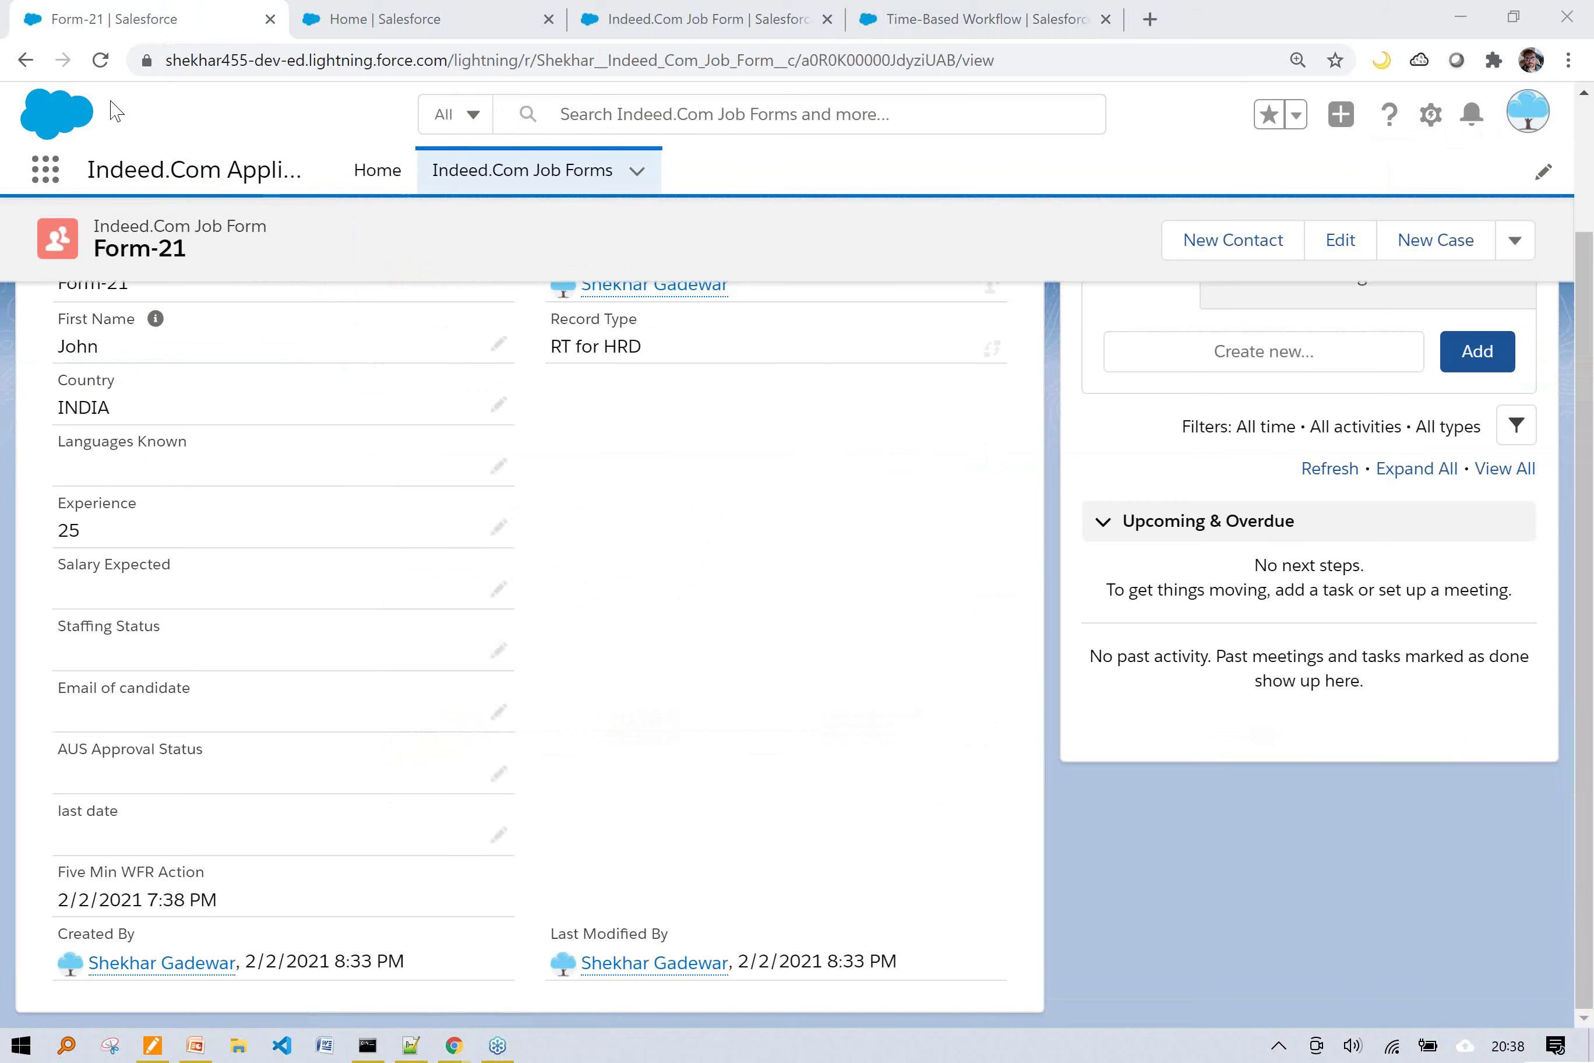
click(100, 63)
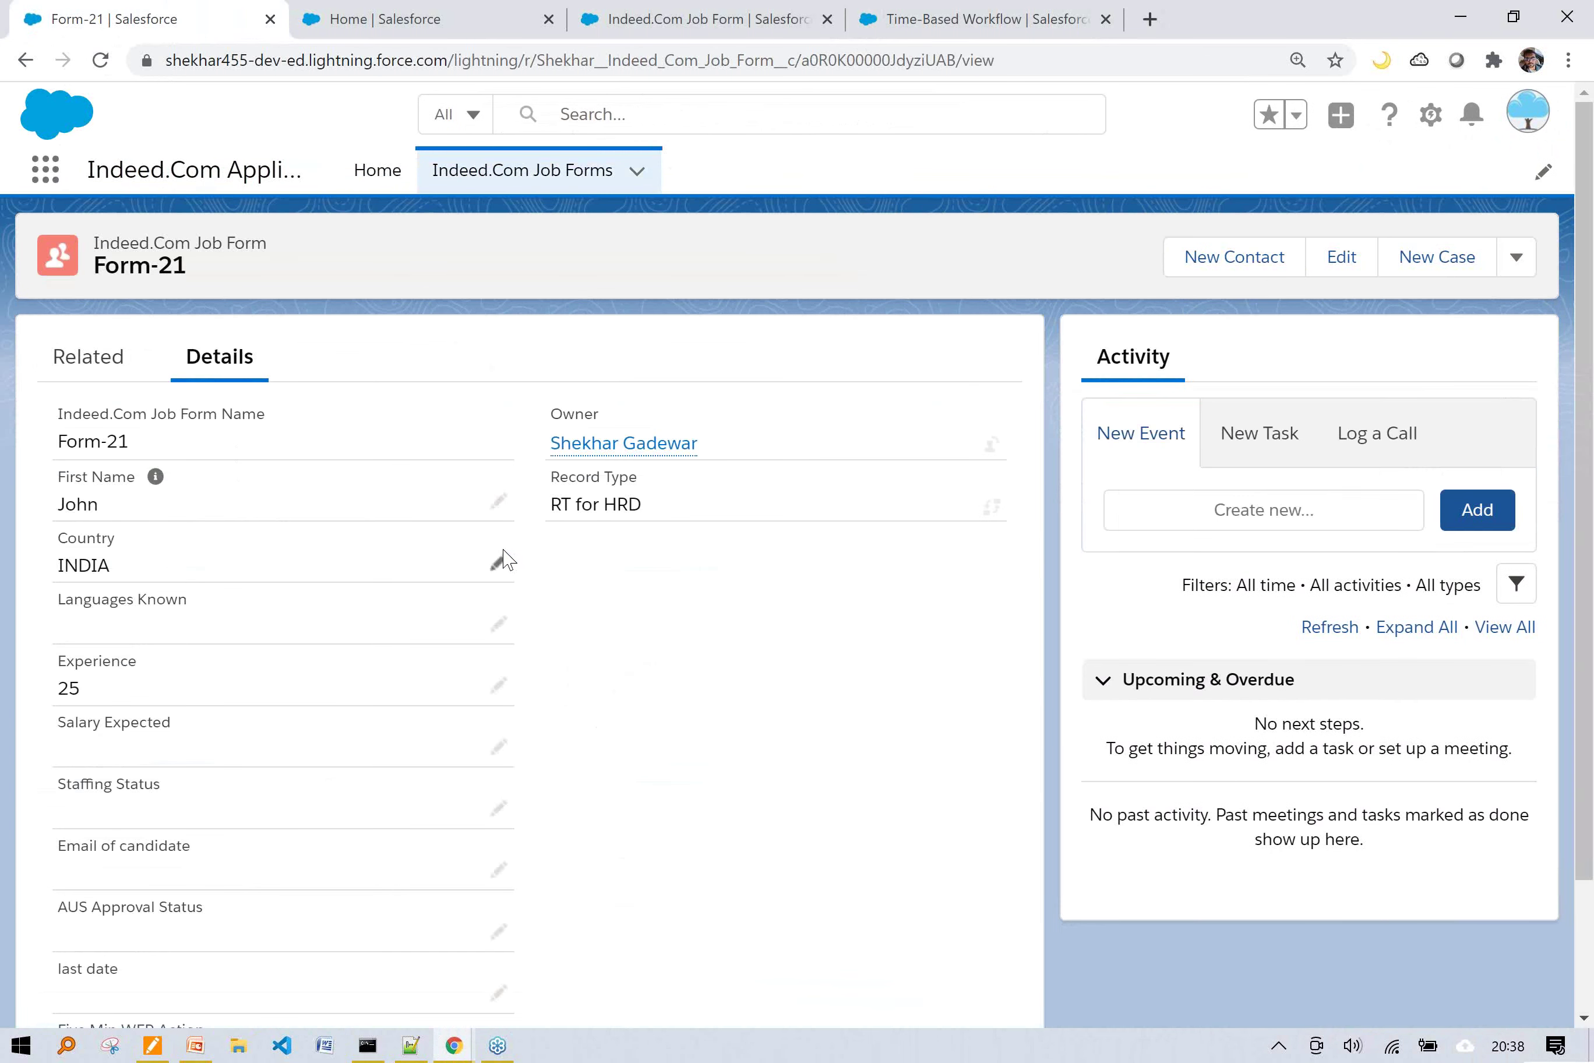
mouse_move(165, 740)
mouse_down()
mouse_move(42, 790)
mouse_move(178, 748)
mouse_up()
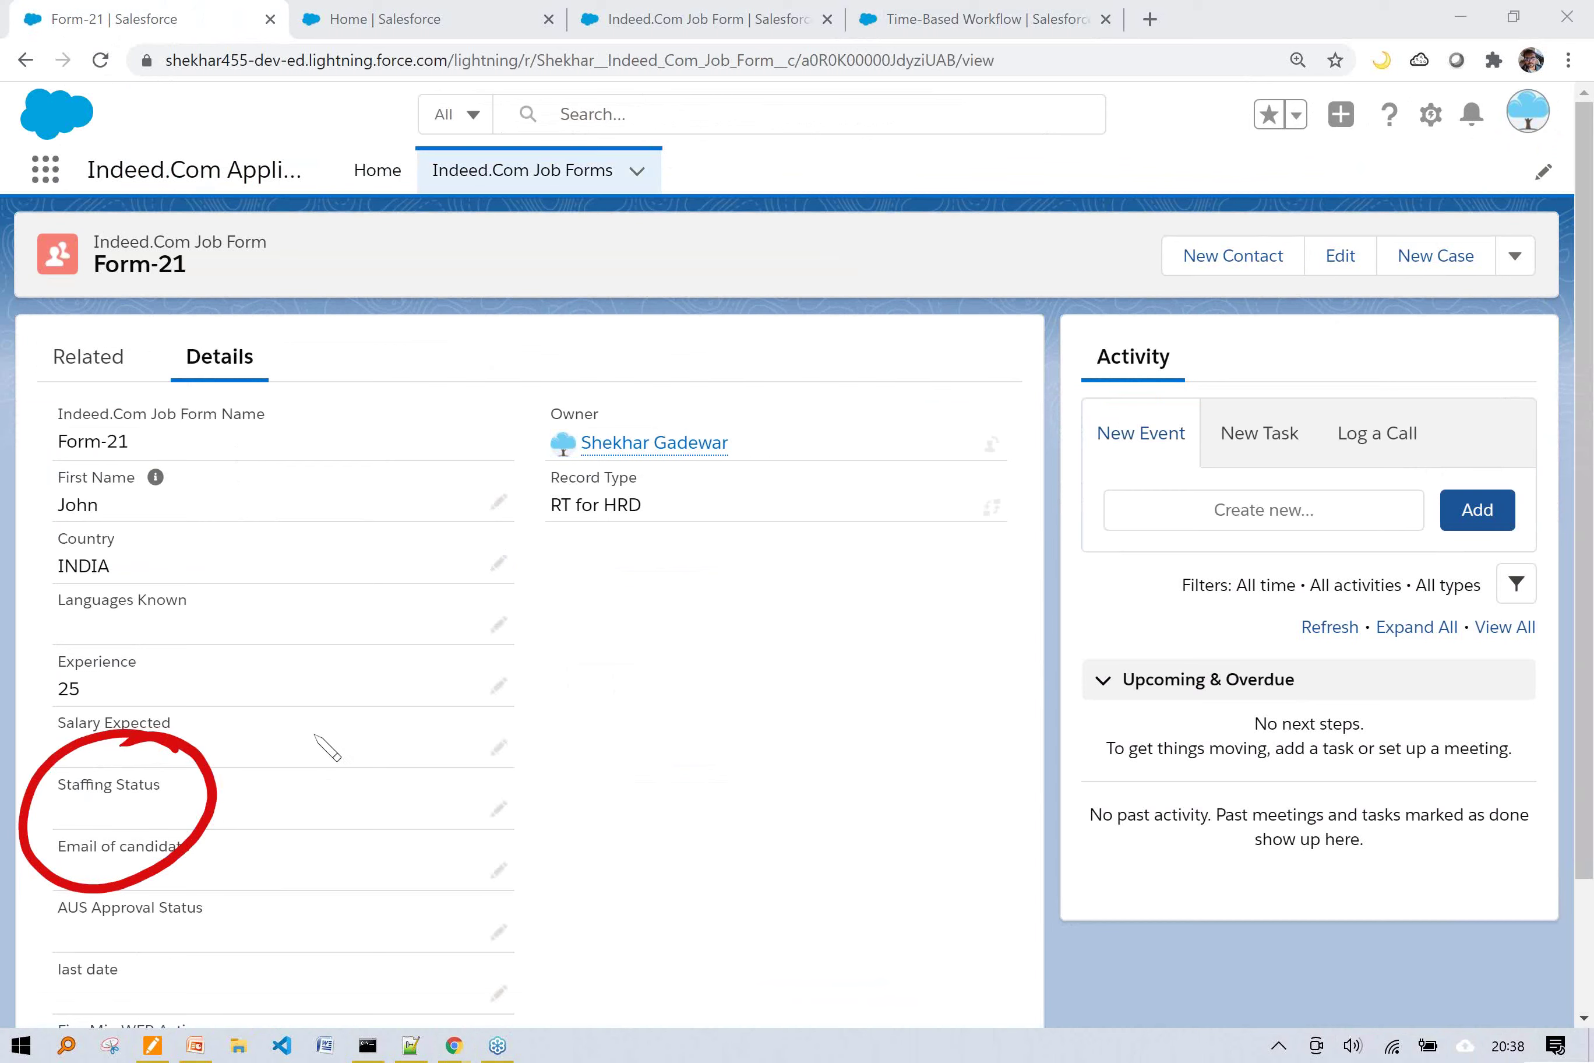
drag(330, 697, 312, 829)
drag(274, 720, 367, 809)
mouse_move(624, 608)
mouse_down()
mouse_move(647, 700)
mouse_move(625, 607)
mouse_up()
drag(655, 620, 717, 631)
drag(796, 521, 797, 497)
mouse_move(871, 512)
mouse_down()
mouse_move(883, 616)
mouse_move(894, 534)
mouse_up()
drag(935, 465, 1052, 470)
mouse_move(1091, 355)
mouse_down()
mouse_move(590, 559)
mouse_move(847, 361)
mouse_up()
key(Escape)
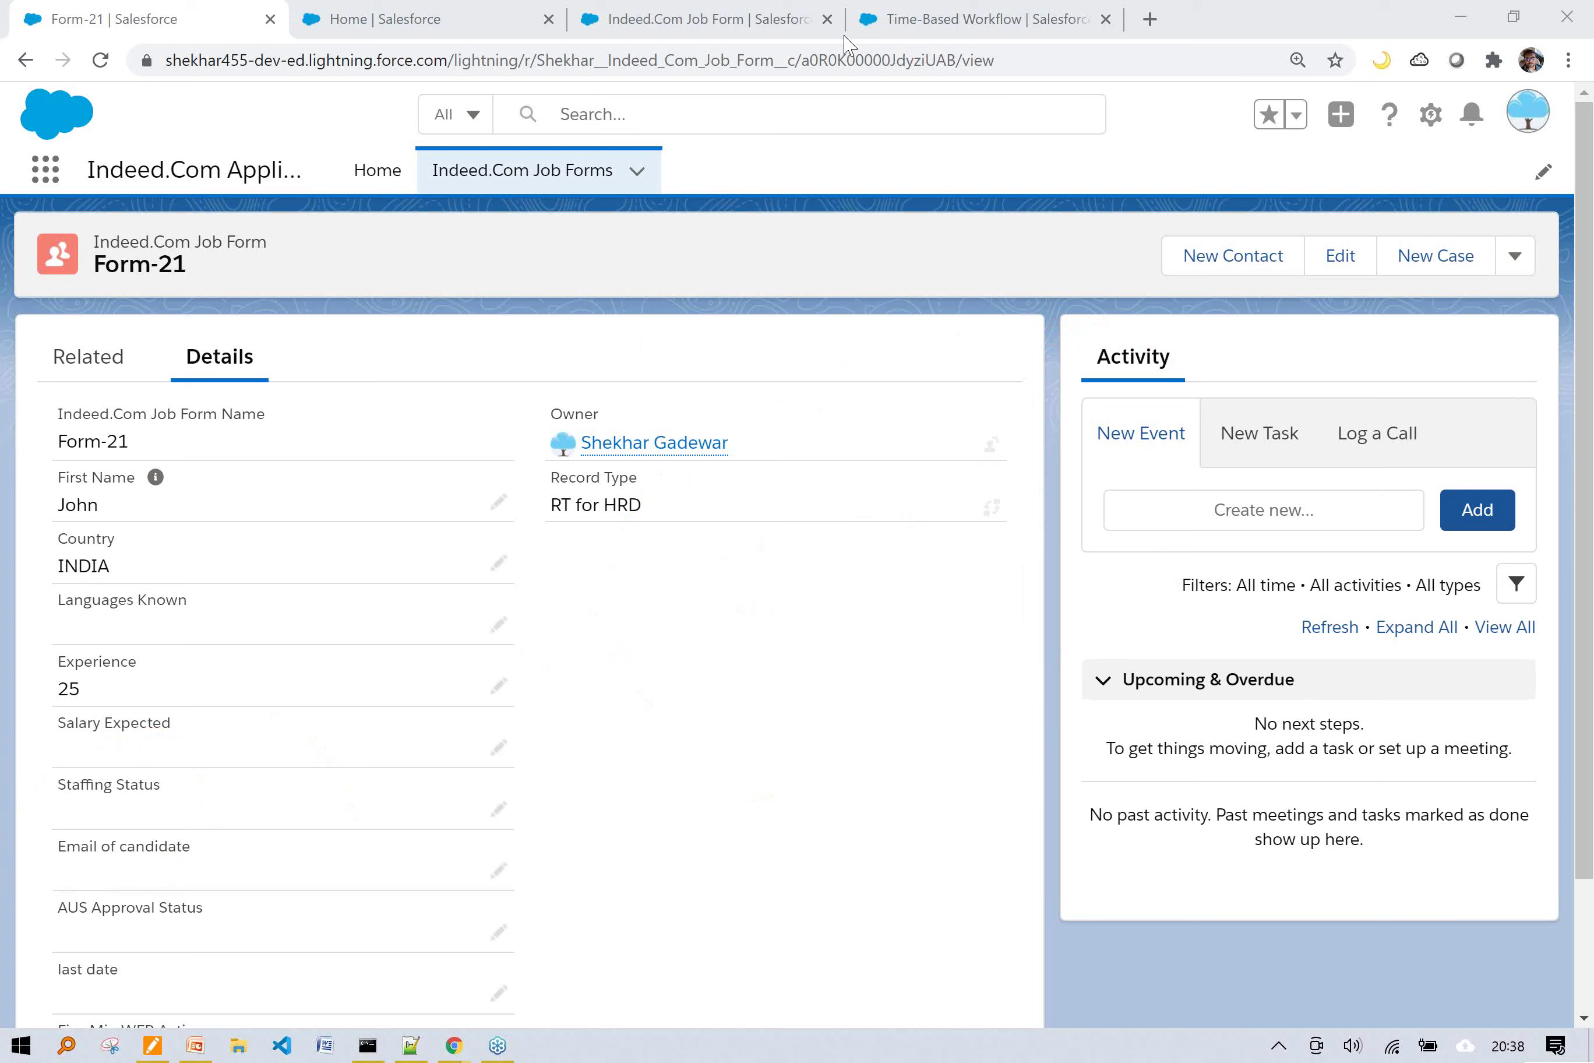
Return to the Time-Based Workflow queue and repeat the unfiltered search, checking the Scheduled Date of the Form-21 entry.
click(909, 10)
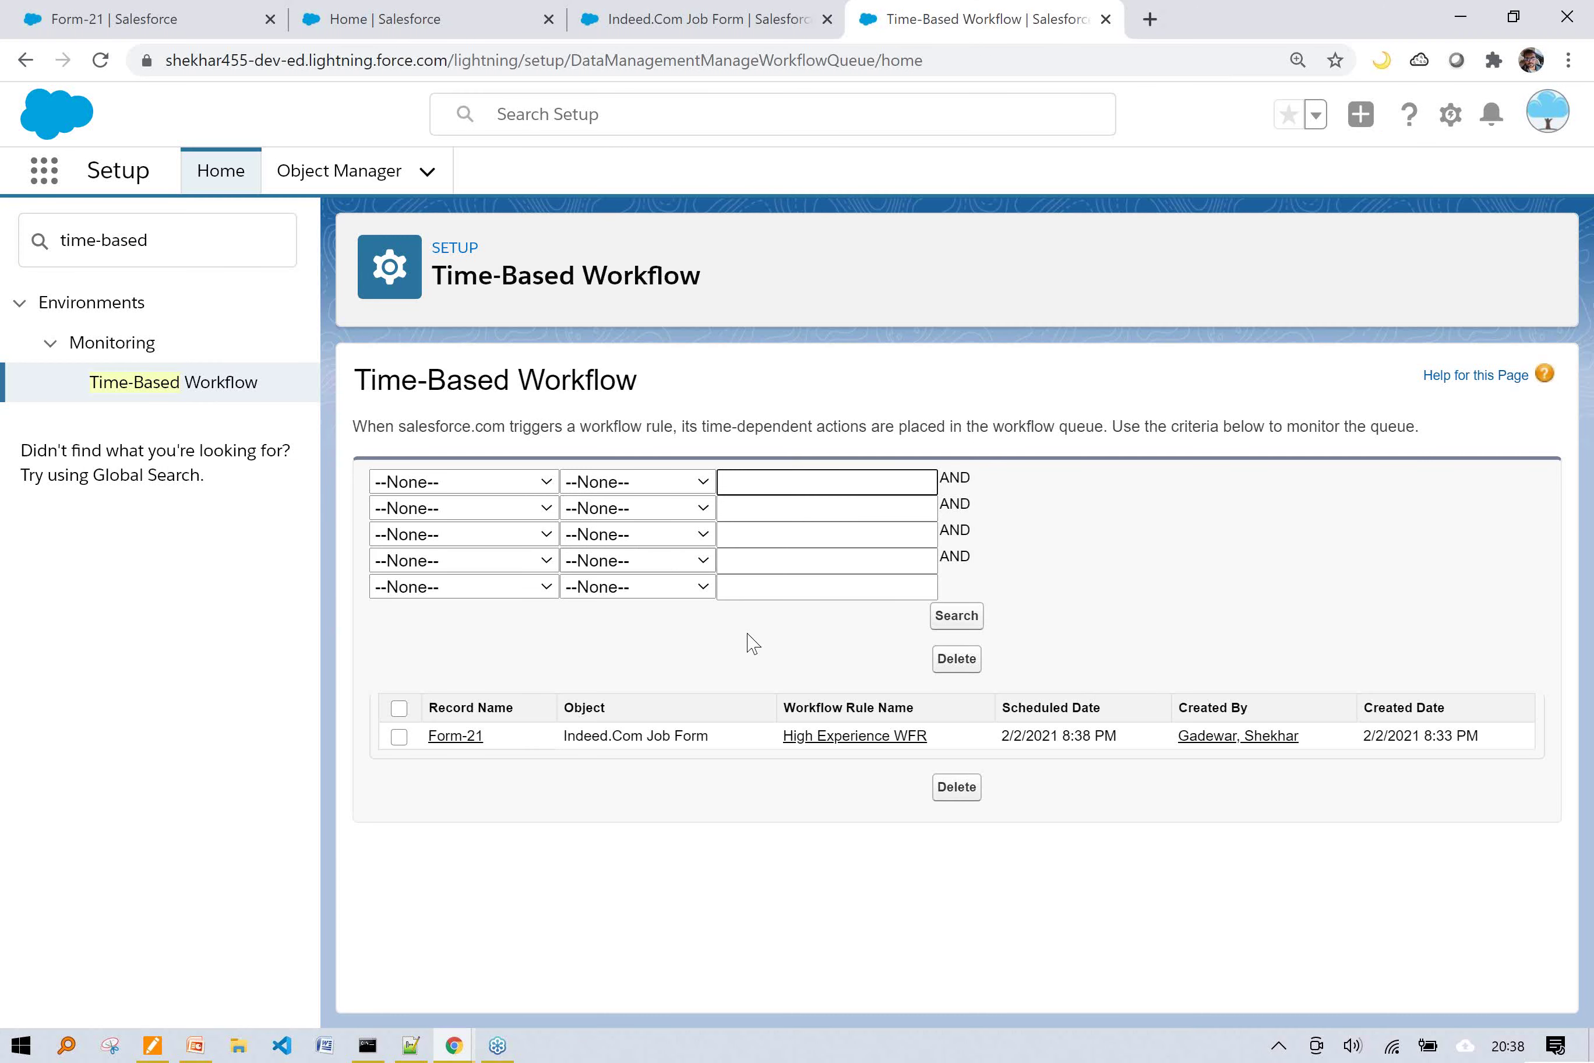
click(962, 625)
click(961, 617)
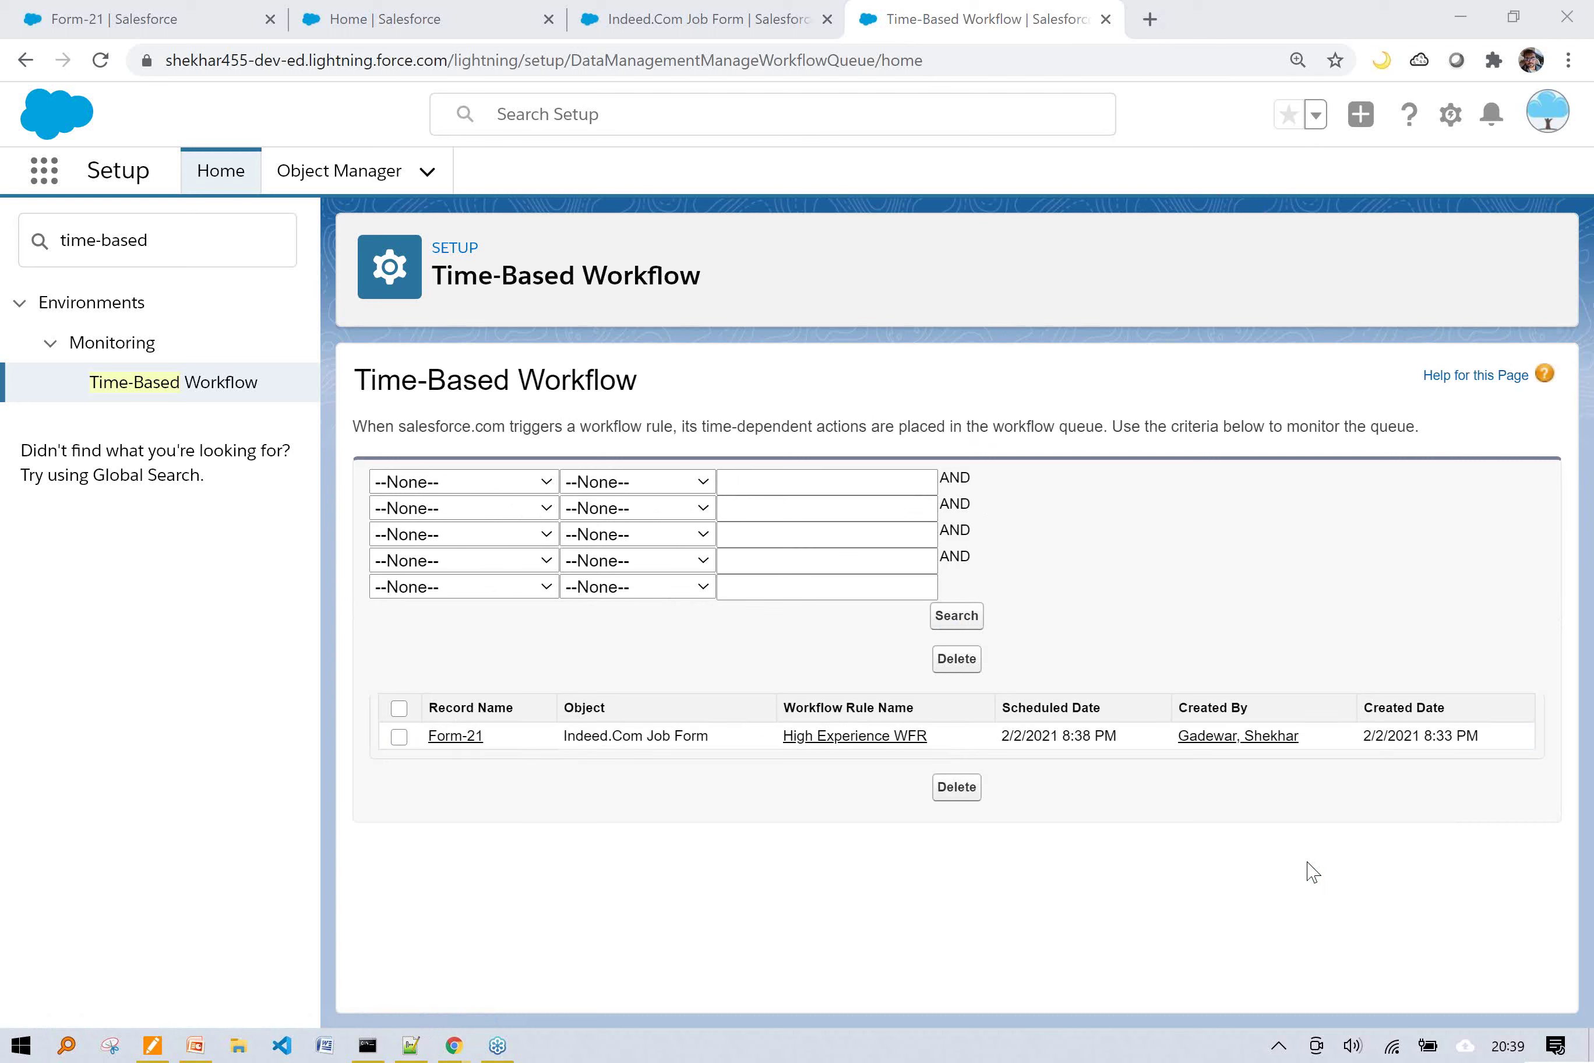
drag(1117, 736, 1059, 737)
click(974, 617)
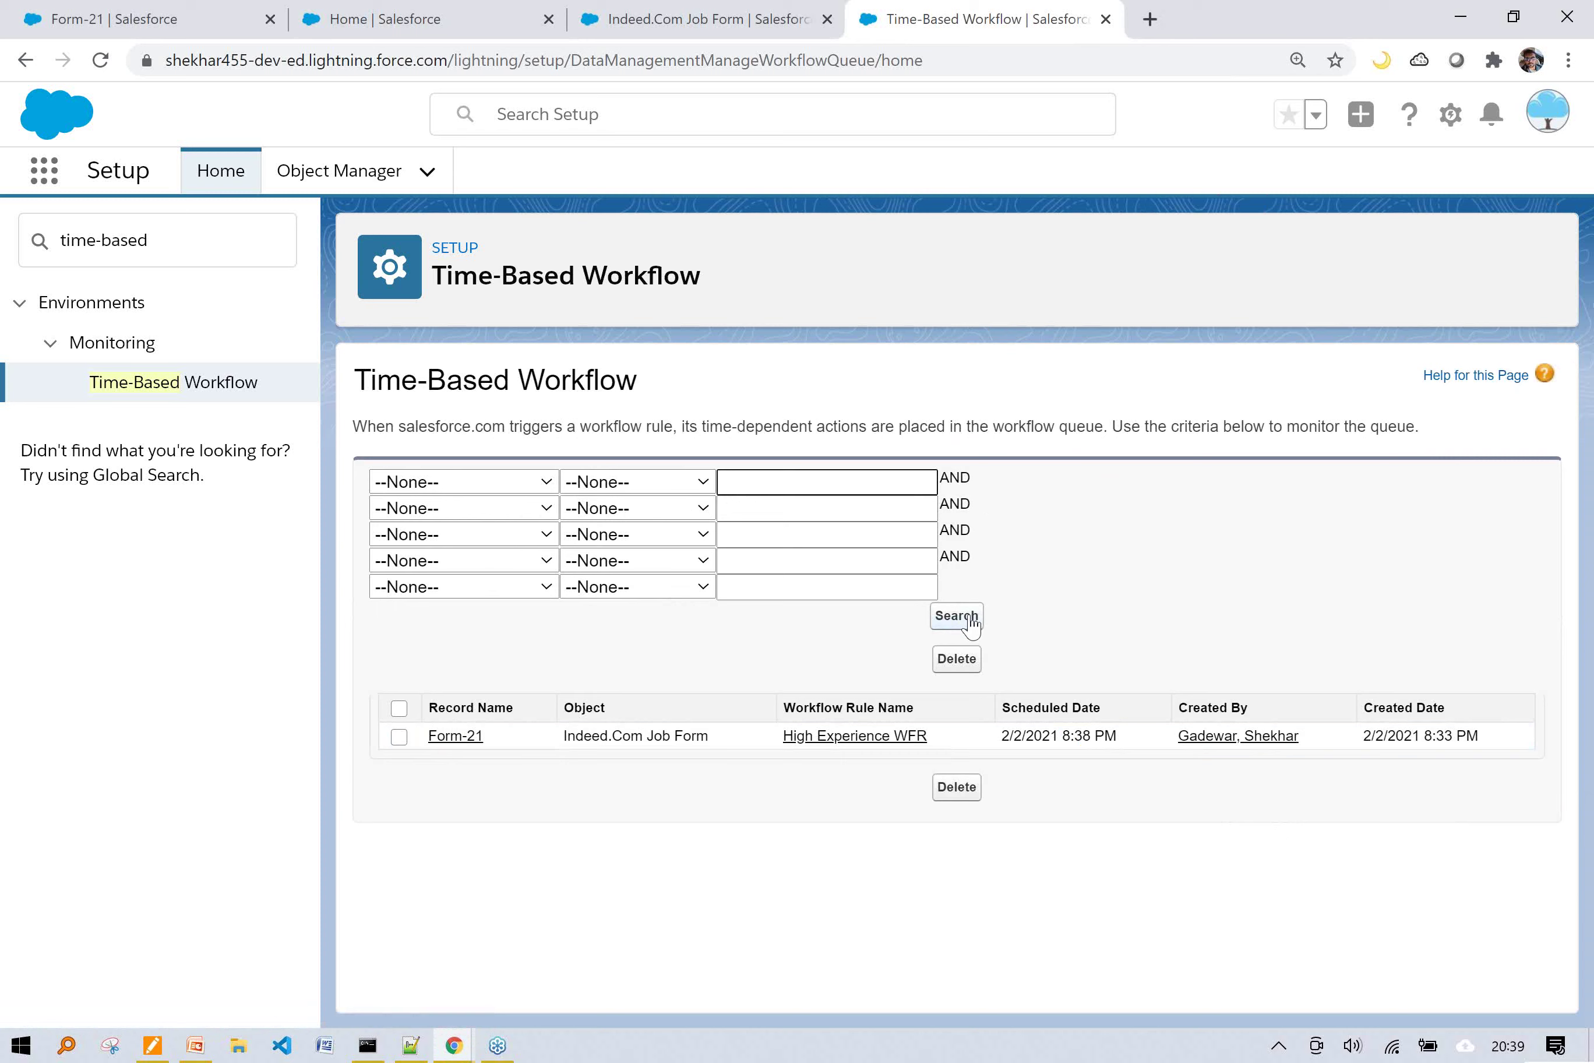
click(970, 617)
click(971, 624)
click(971, 624)
click(971, 625)
click(971, 625)
click(971, 624)
click(960, 621)
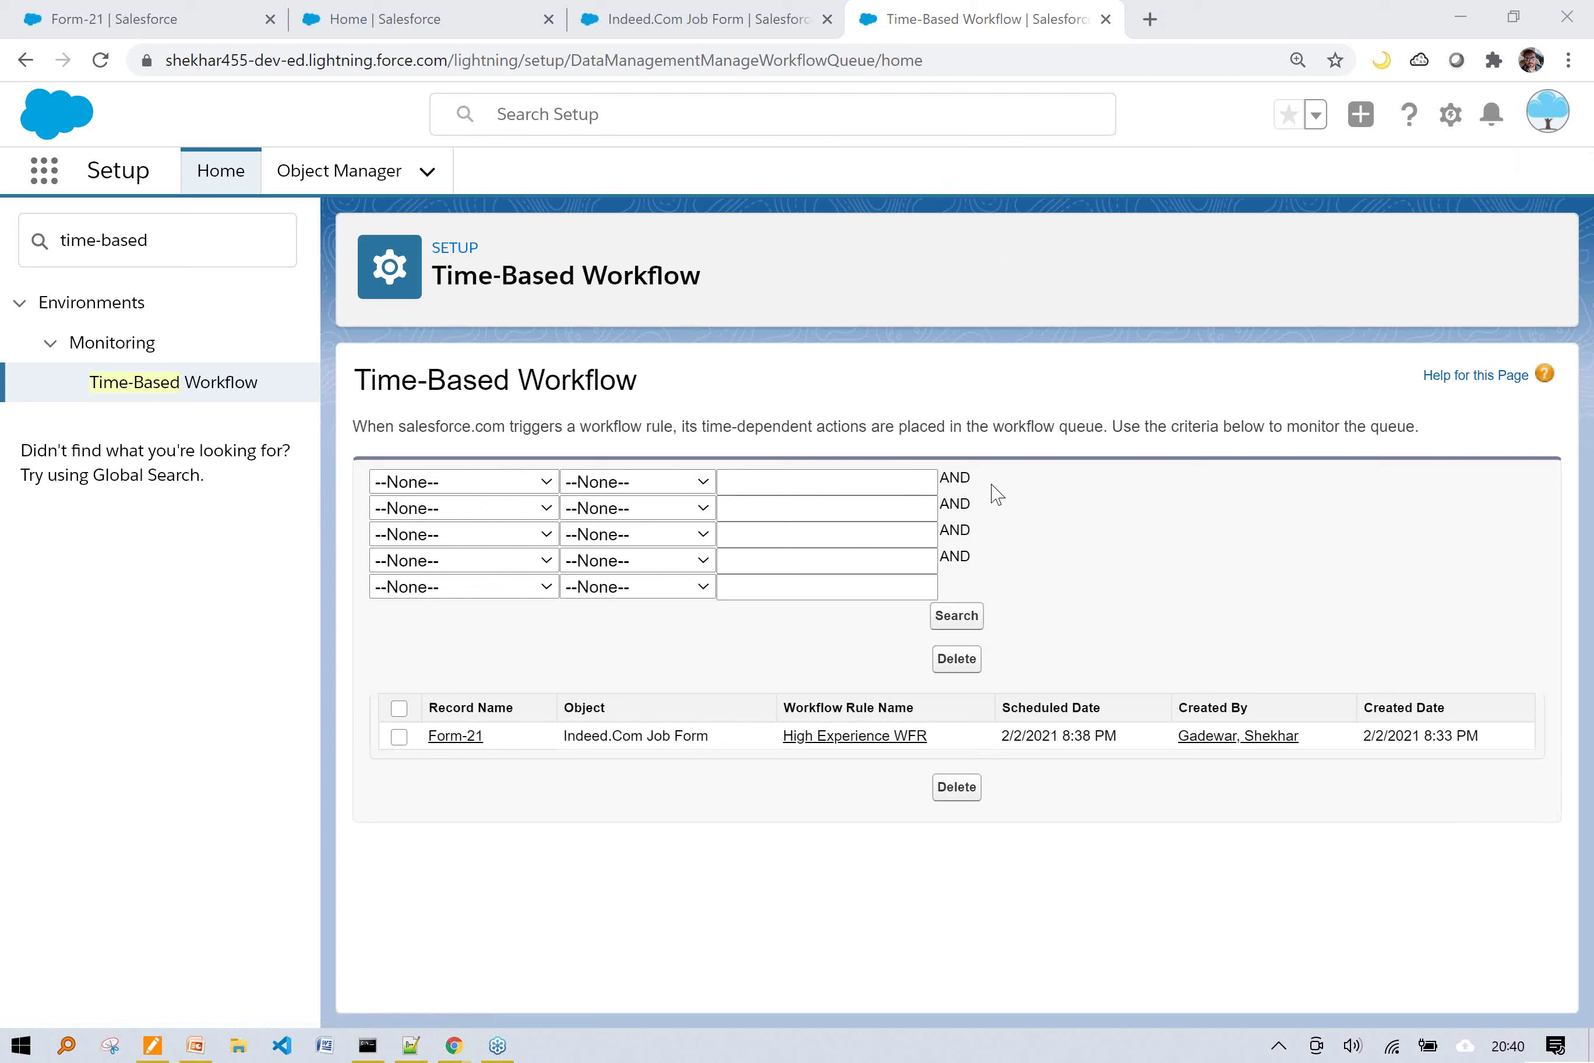
click(958, 617)
drag(1122, 736, 1000, 736)
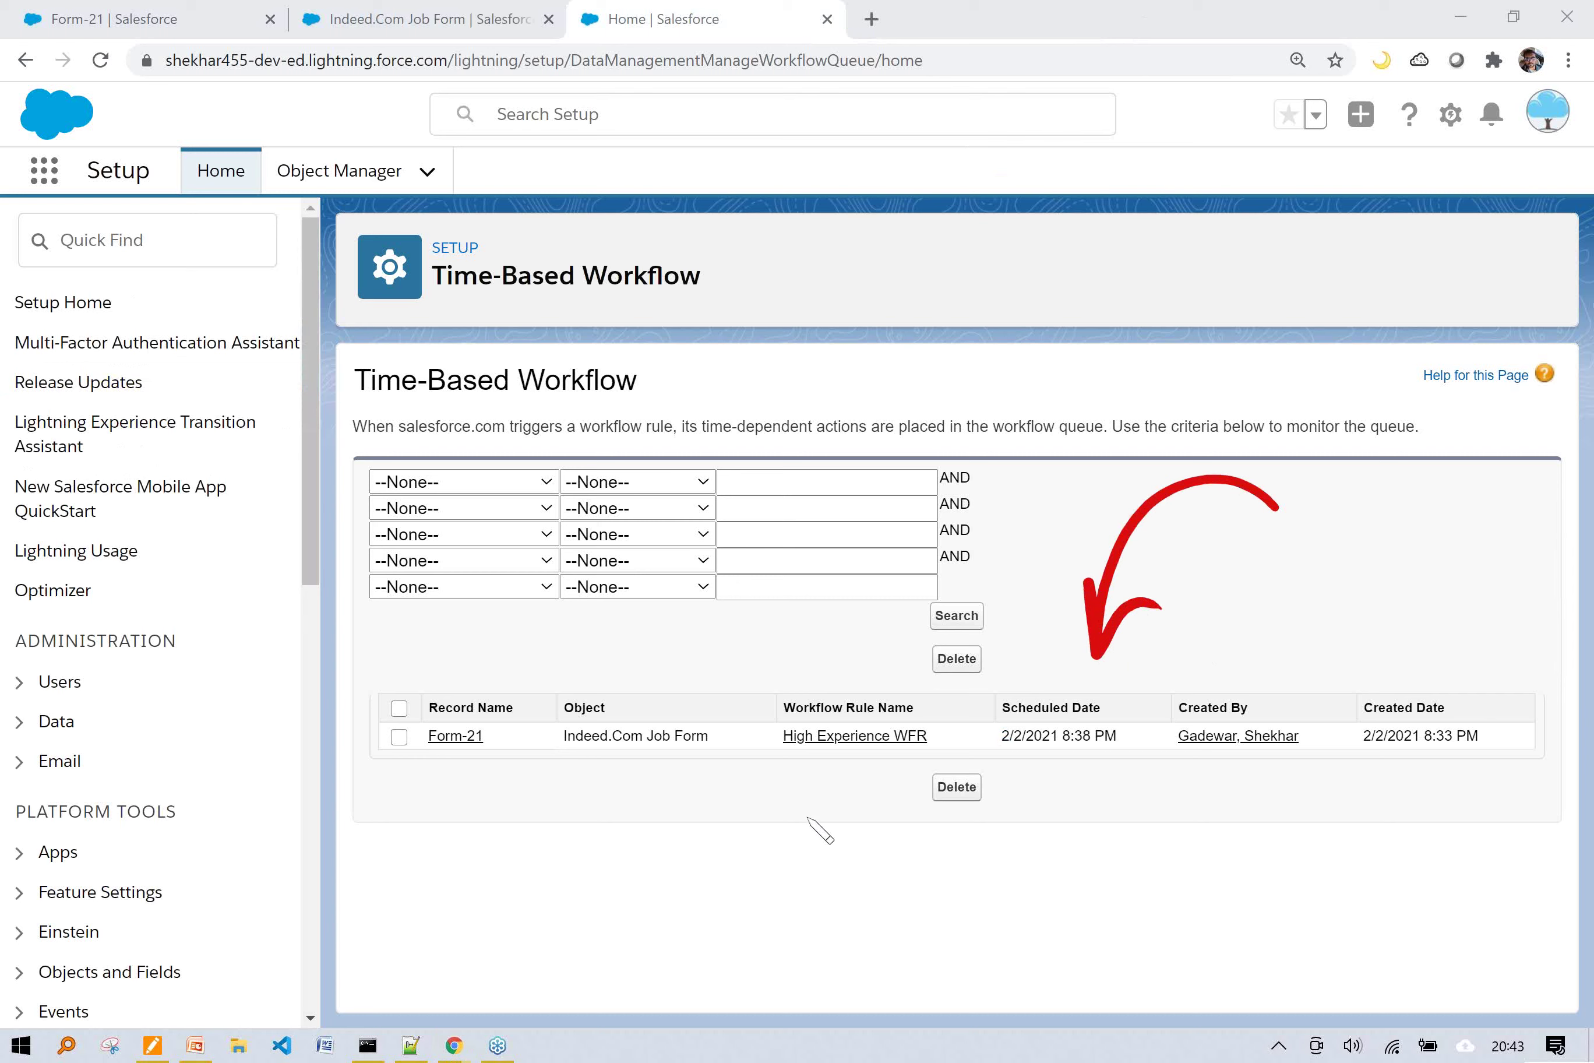
drag(807, 817, 778, 948)
drag(750, 850, 900, 950)
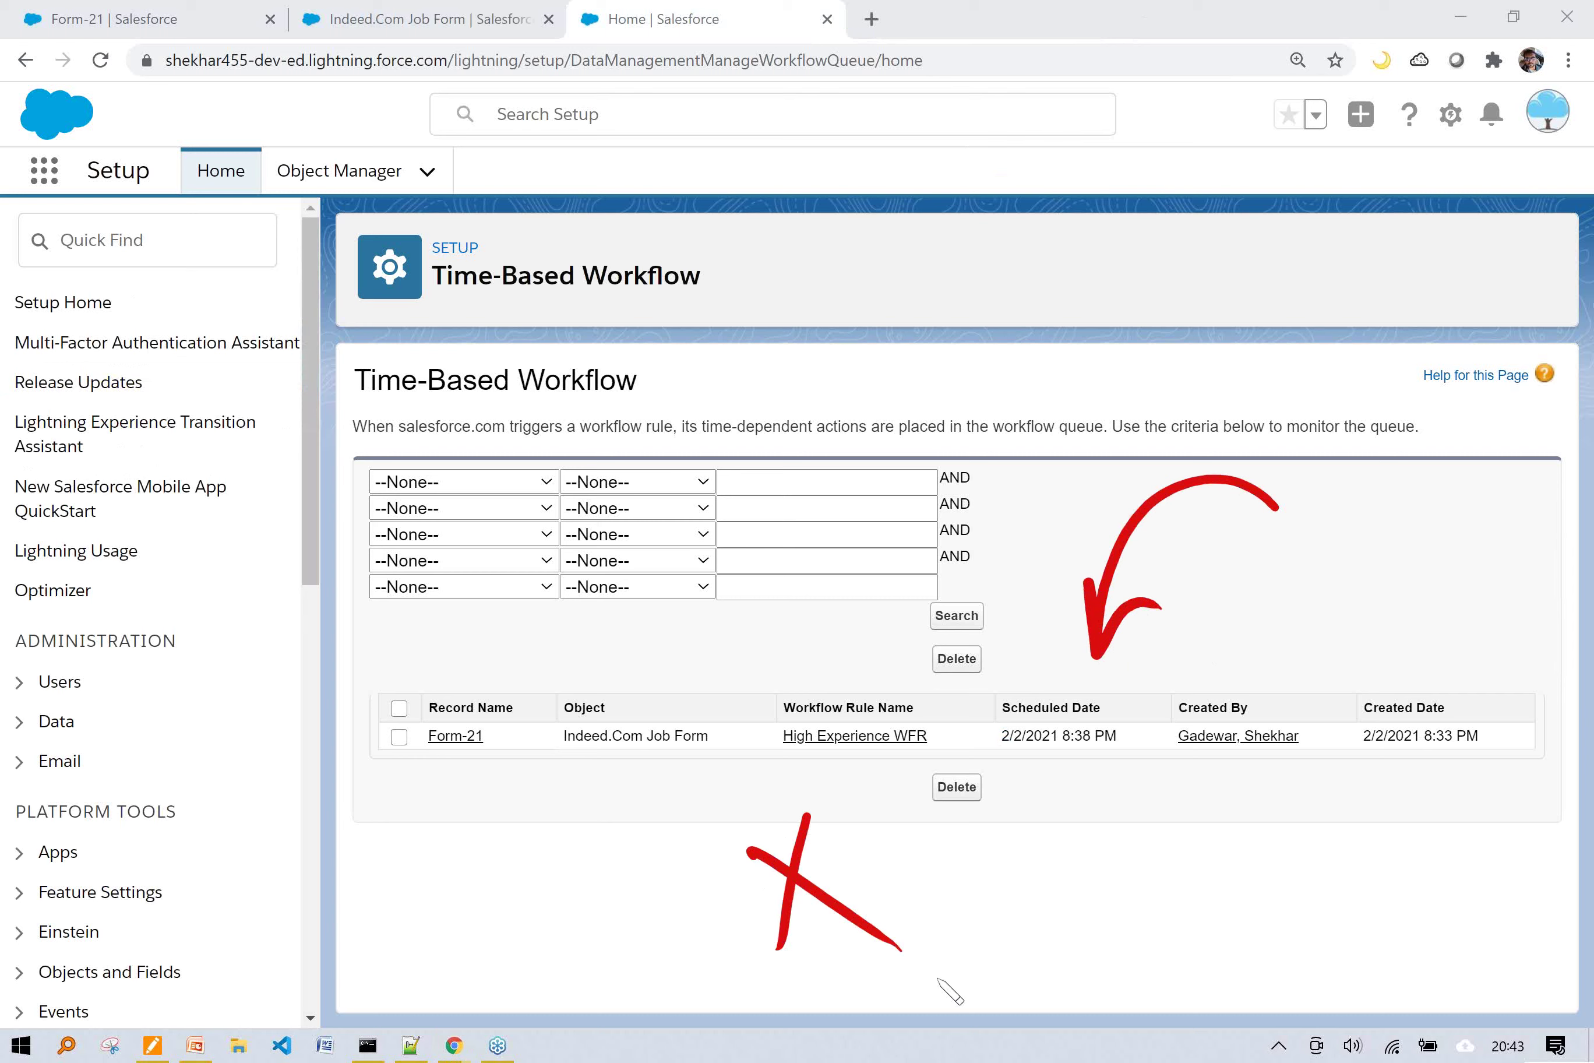
key(e)
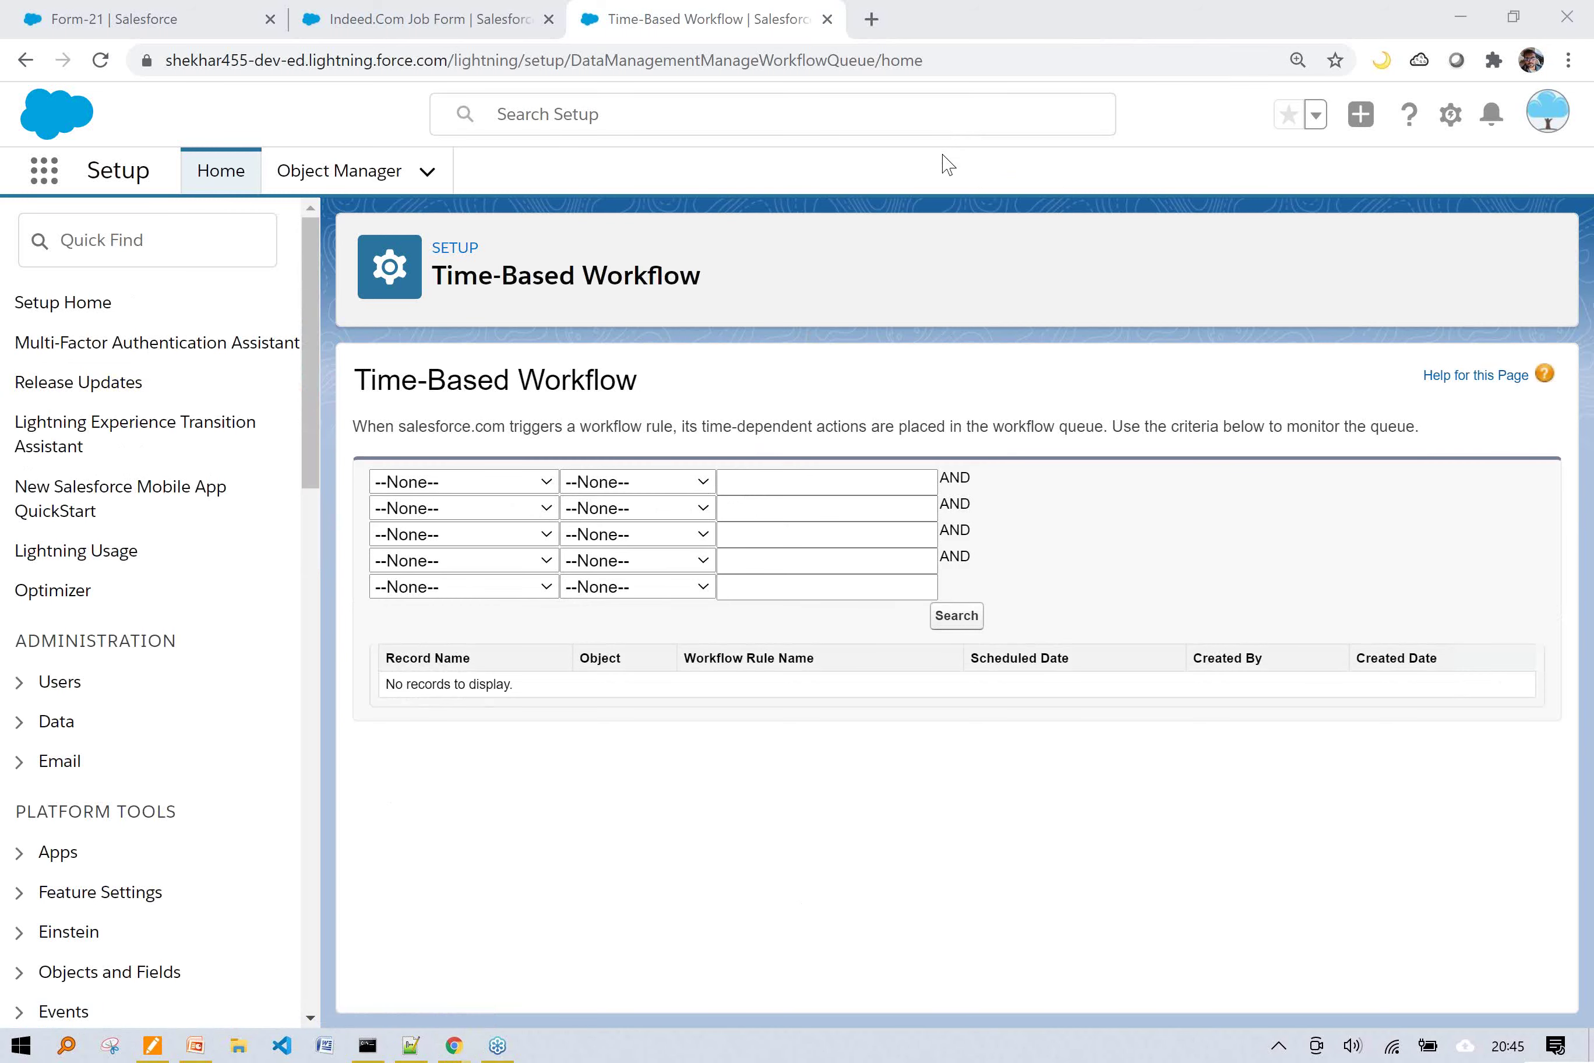
Go back to the Form-21 record and check its Staffing Status value for the time-dependent update.
key(ctrl+1)
drag(206, 267, 92, 267)
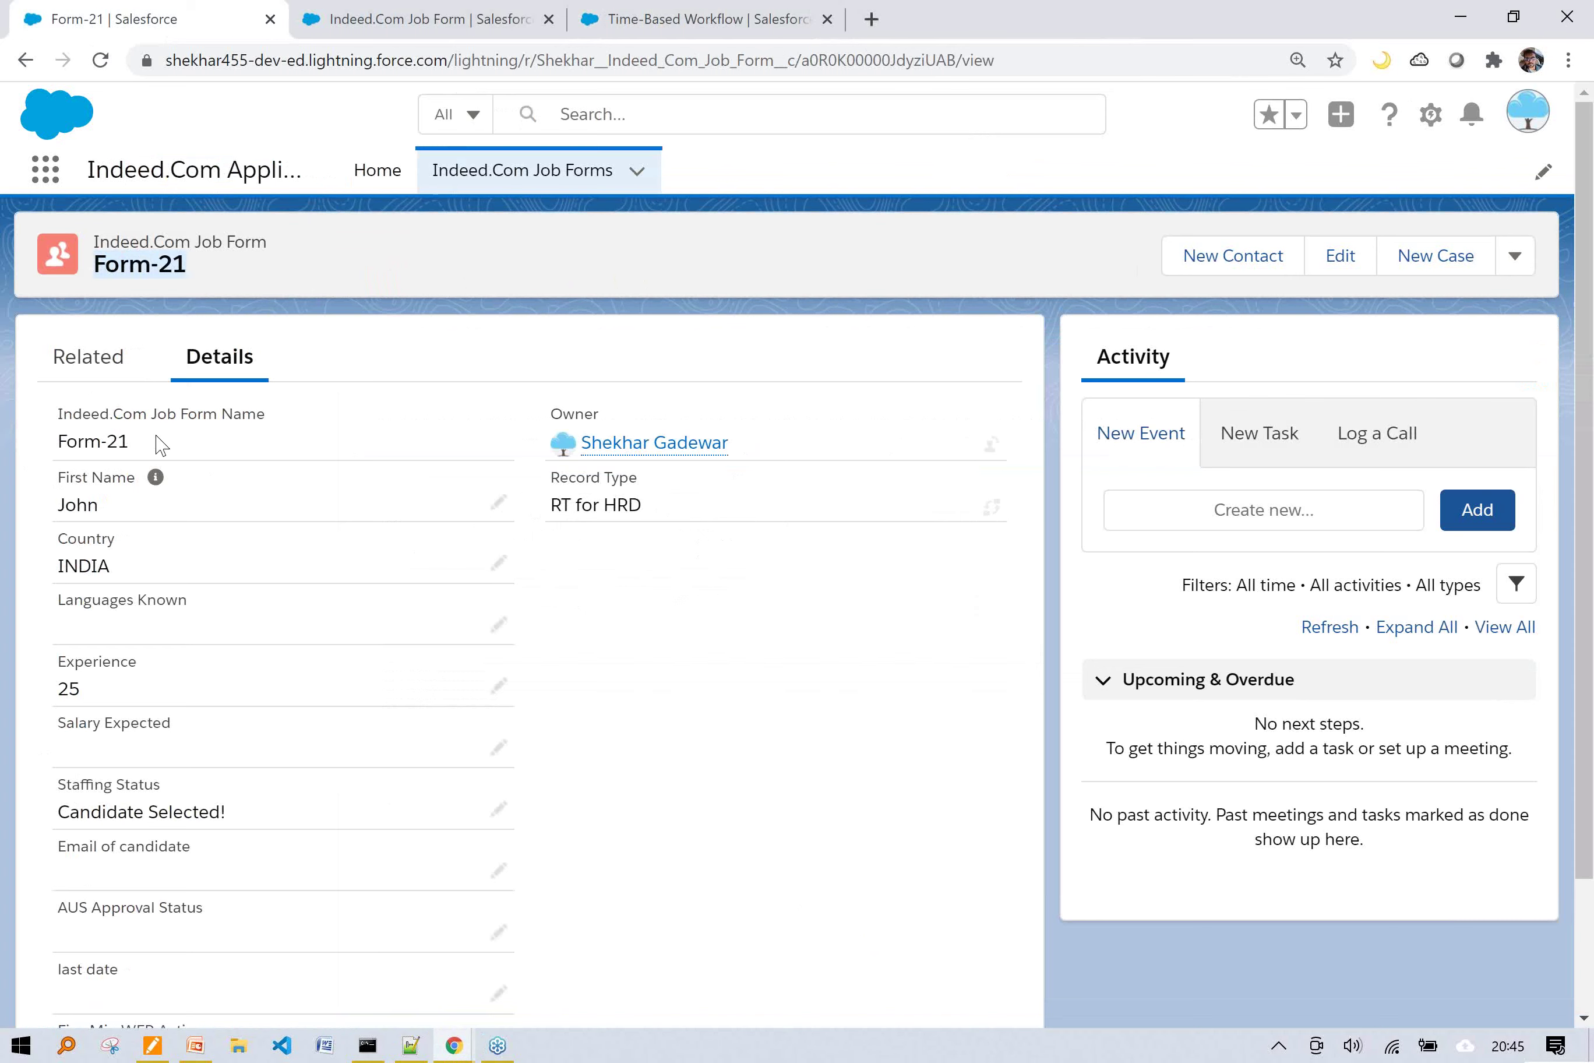
drag(223, 813, 63, 809)
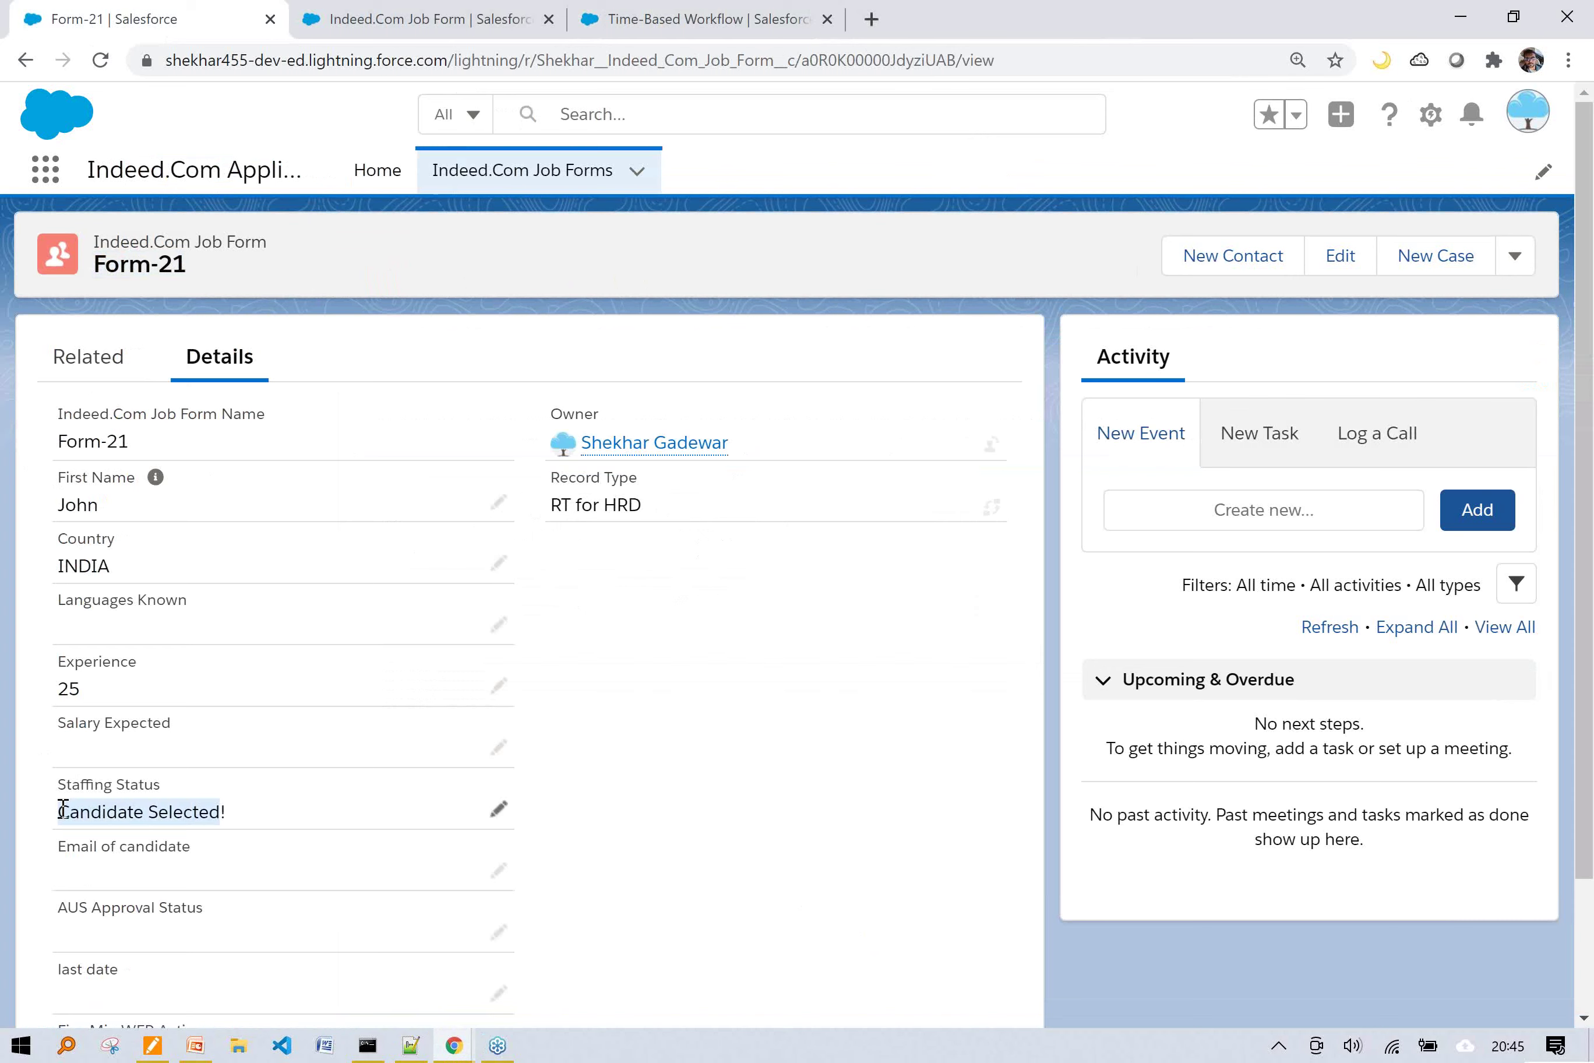